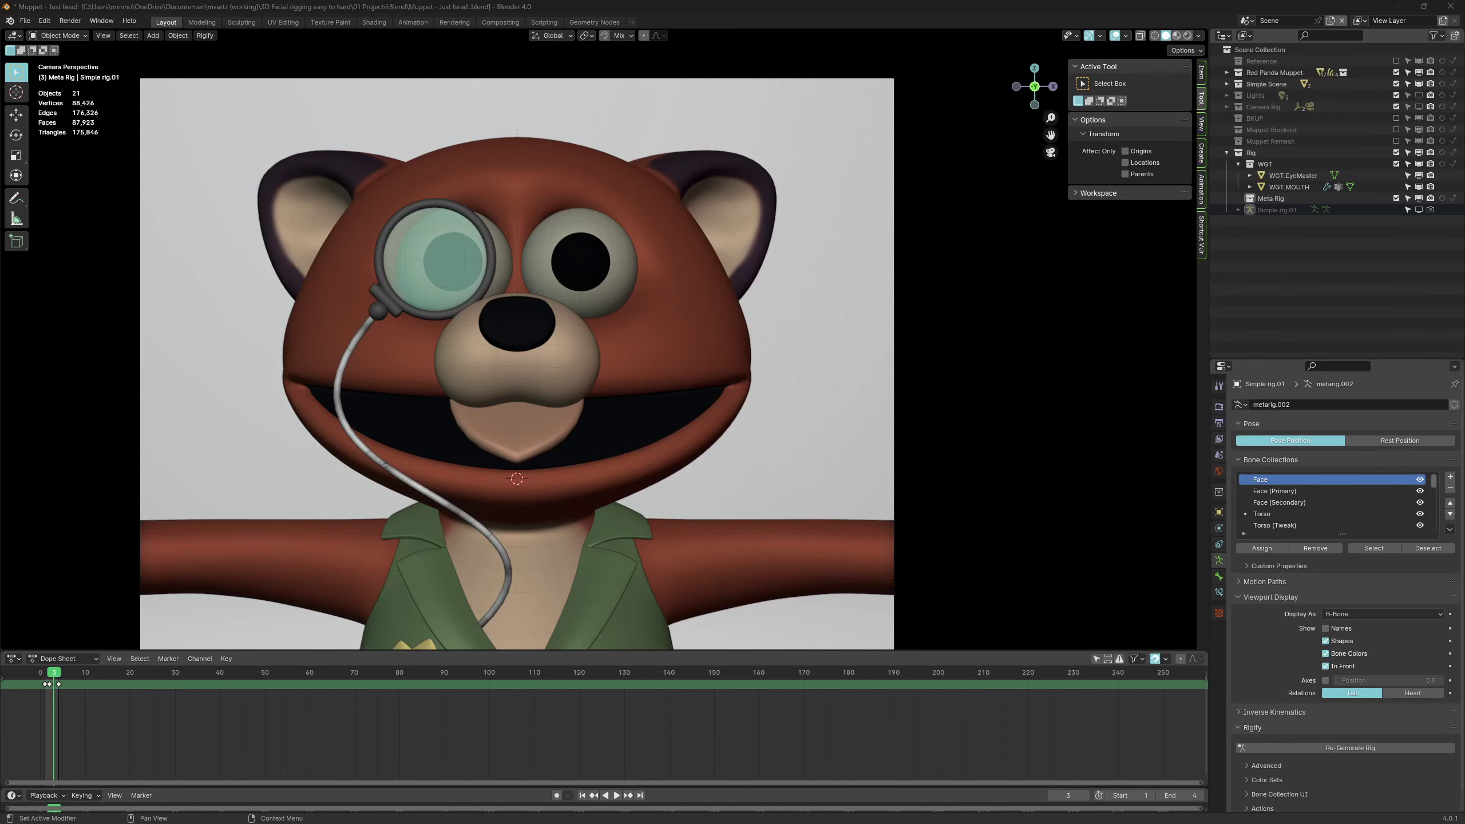
Add a new armature to the scene
{"action": "key", "text": "shift+a"}
{"action": "mouse_move", "coordinate": [553, 600]}
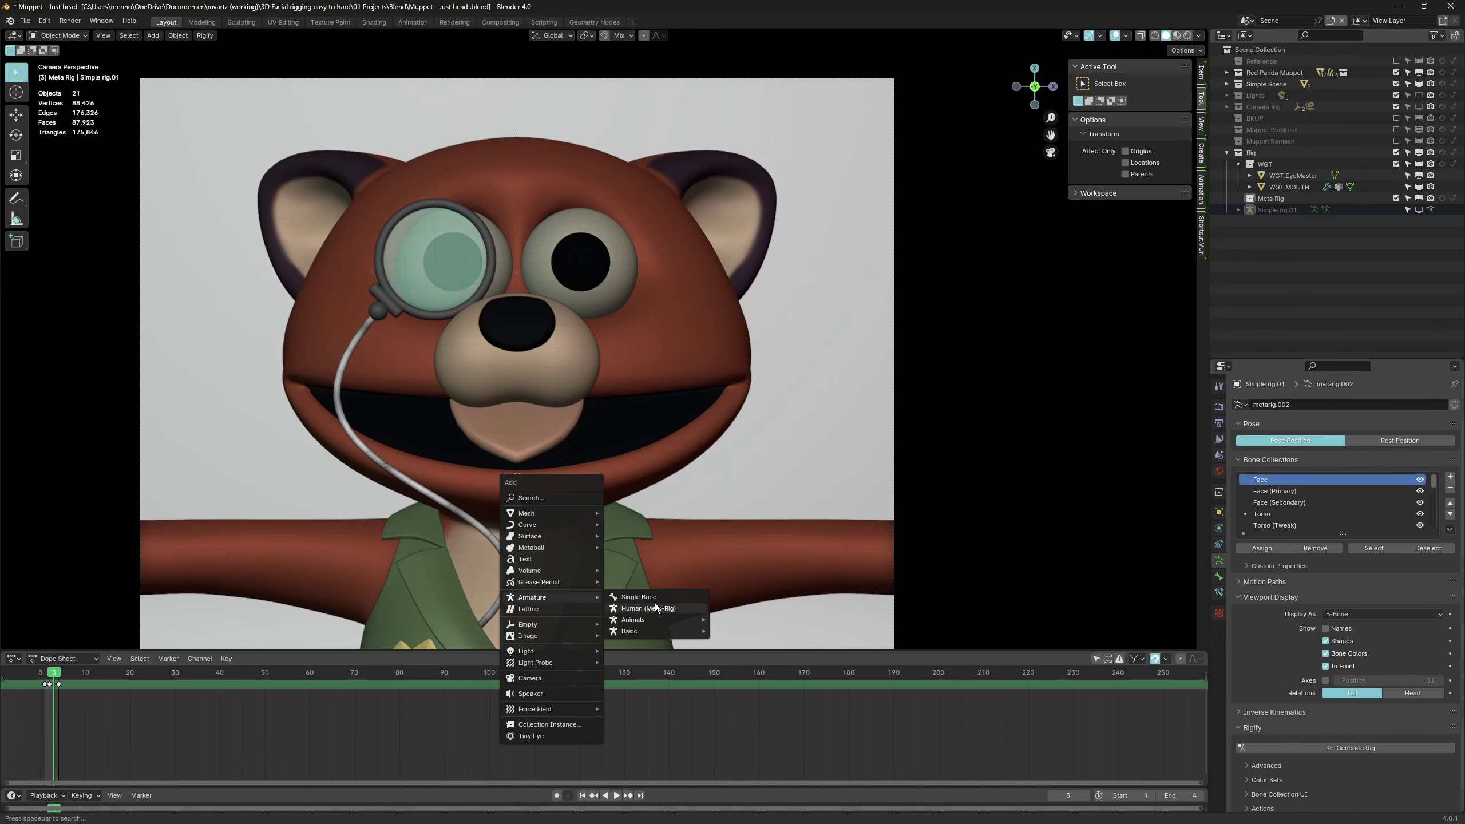
{"action": "left_click", "coordinate": [644, 598]}
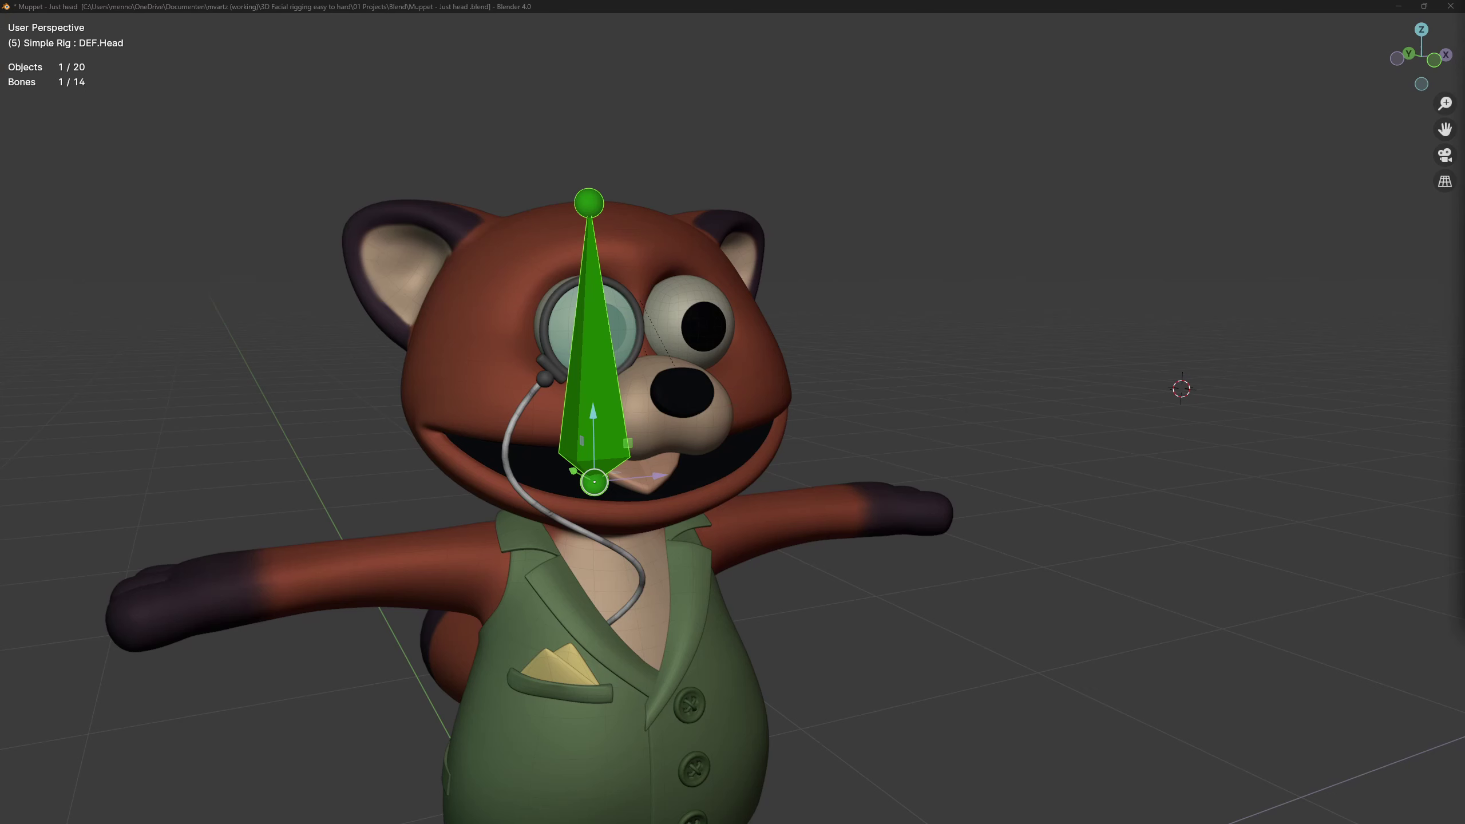
Reveal and select the jaw, ear and tongue bones in turn
{"action": "key", "text": "alt+h"}
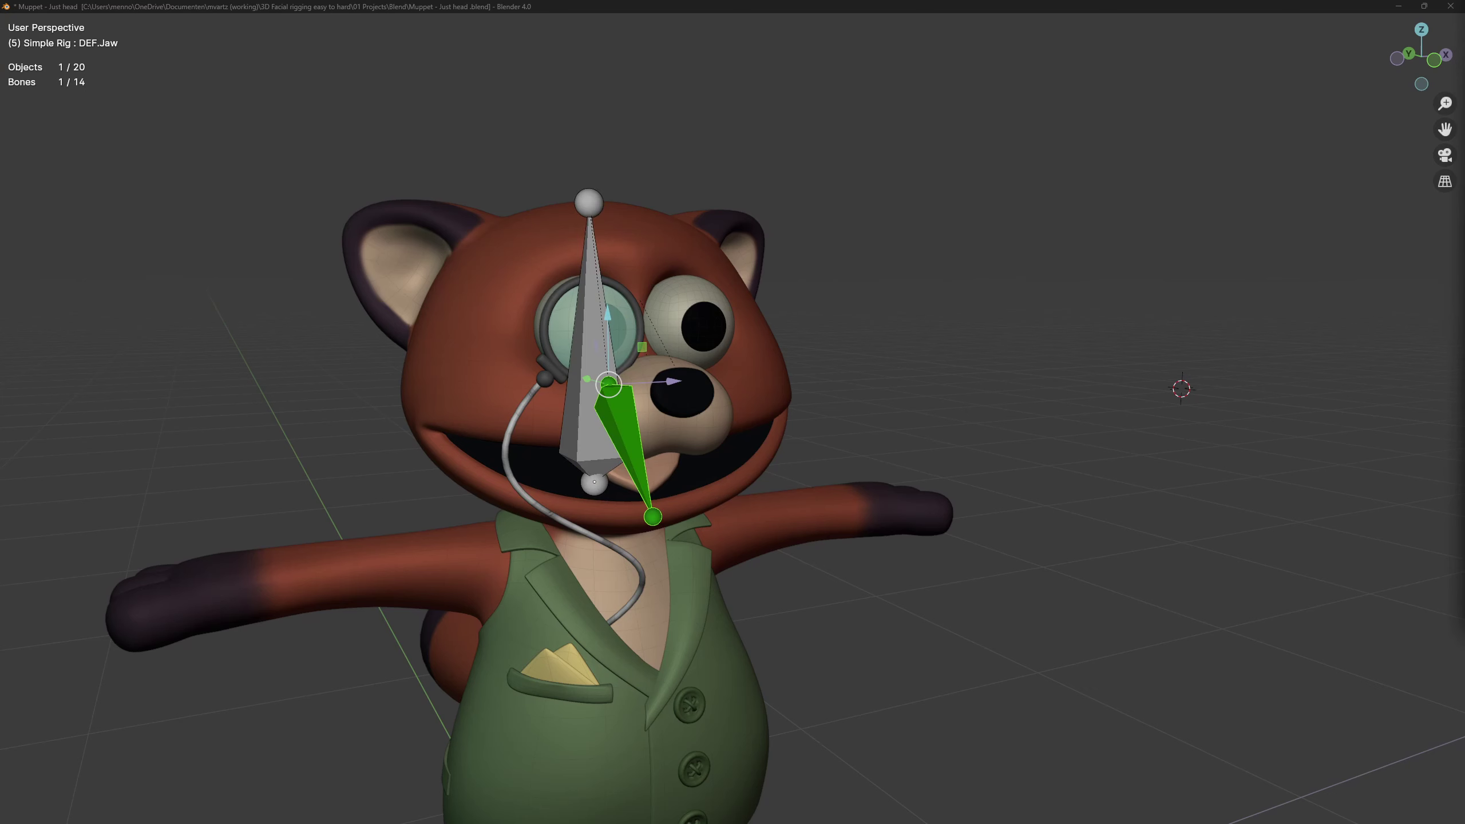
{"action": "key", "text": "alt+h"}
{"action": "left_click", "coordinate": [1145, 535]}
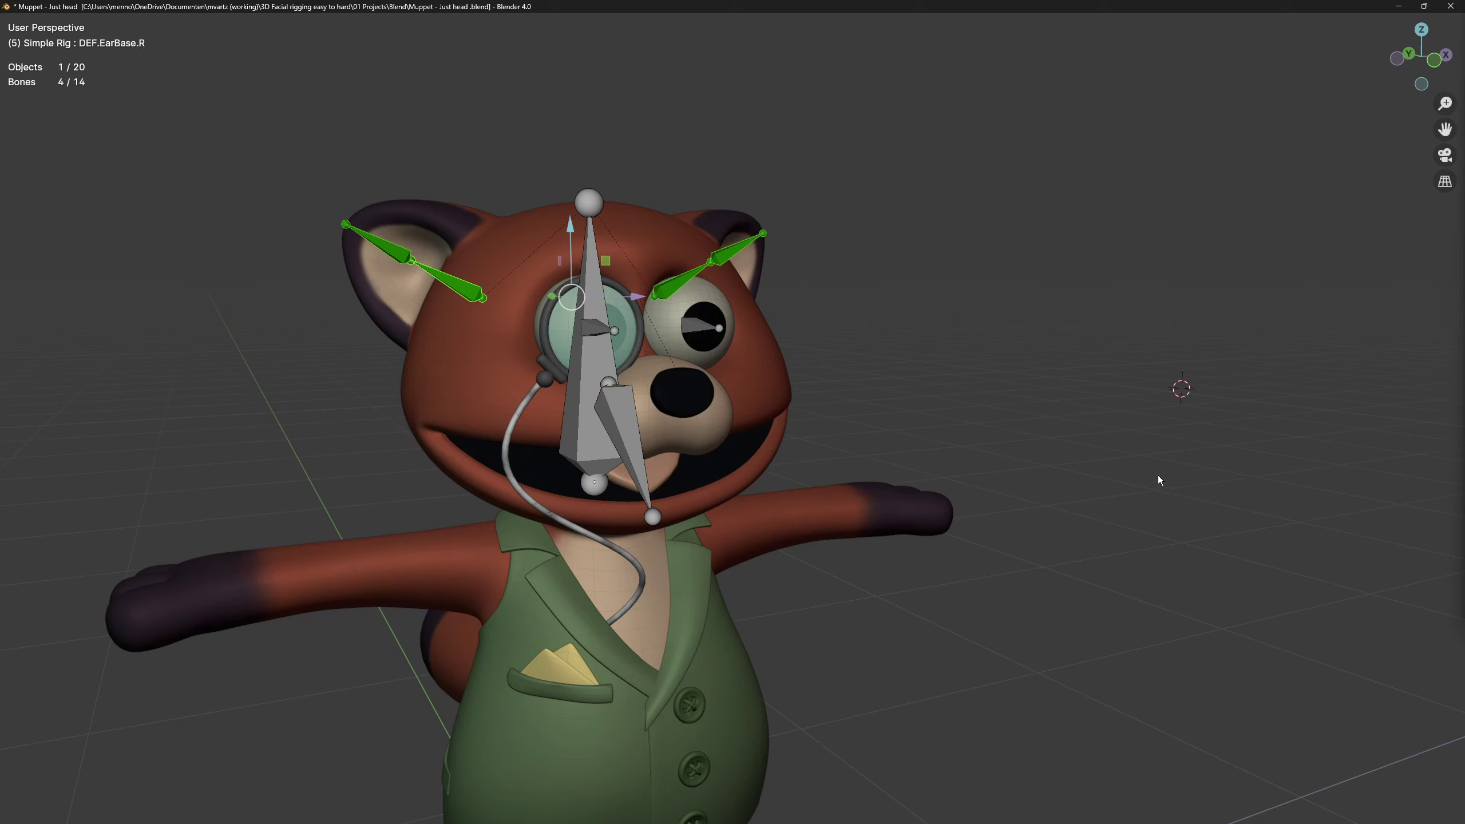
{"action": "key", "text": "alt+h"}
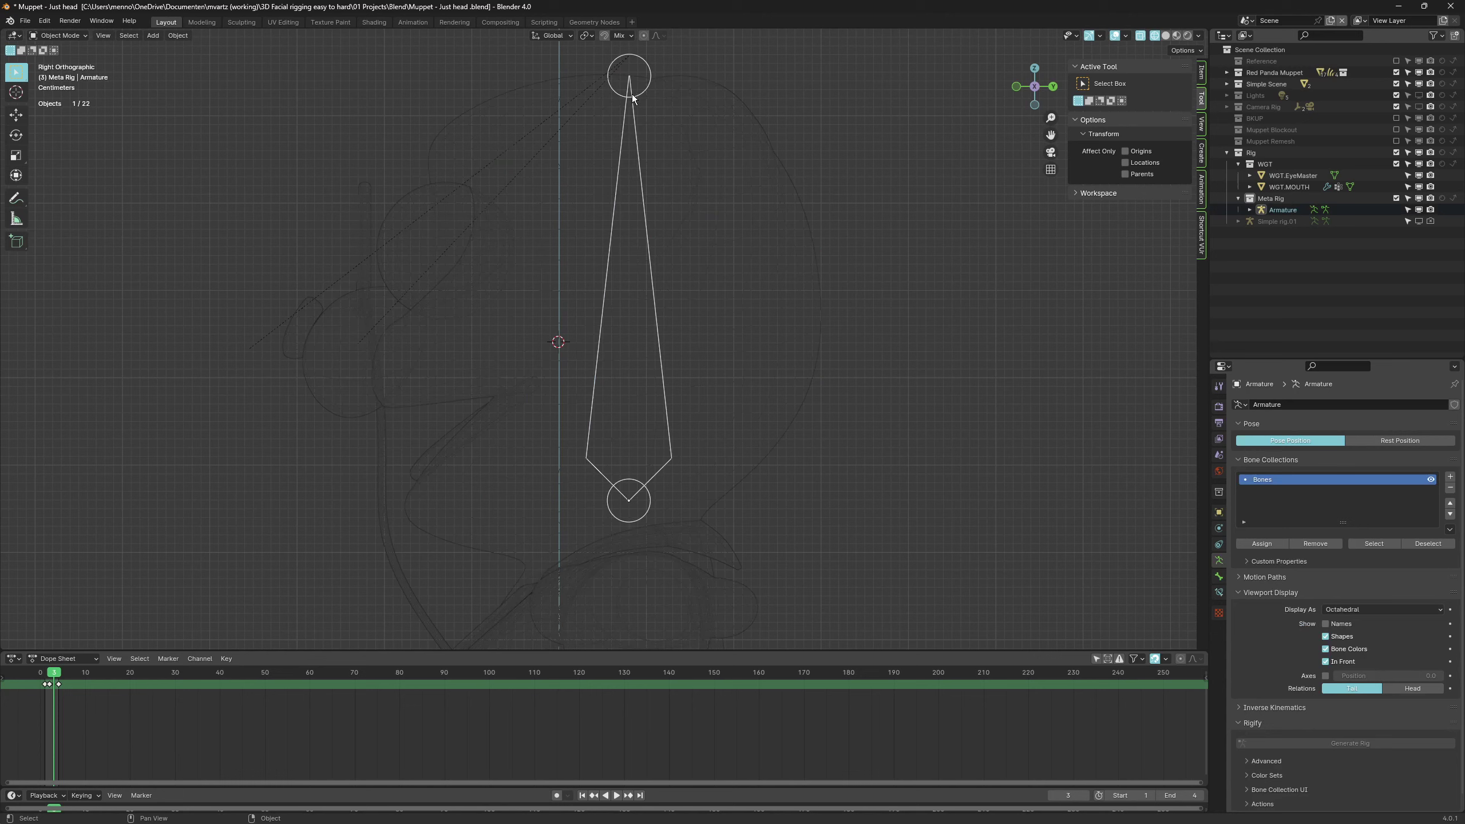
Switch to solid shading and add a new bone at the 3D cursor
{"action": "left_click", "coordinate": [719, 93]}
{"action": "key", "text": "Tab"}
{"action": "key", "text": "shift+a"}
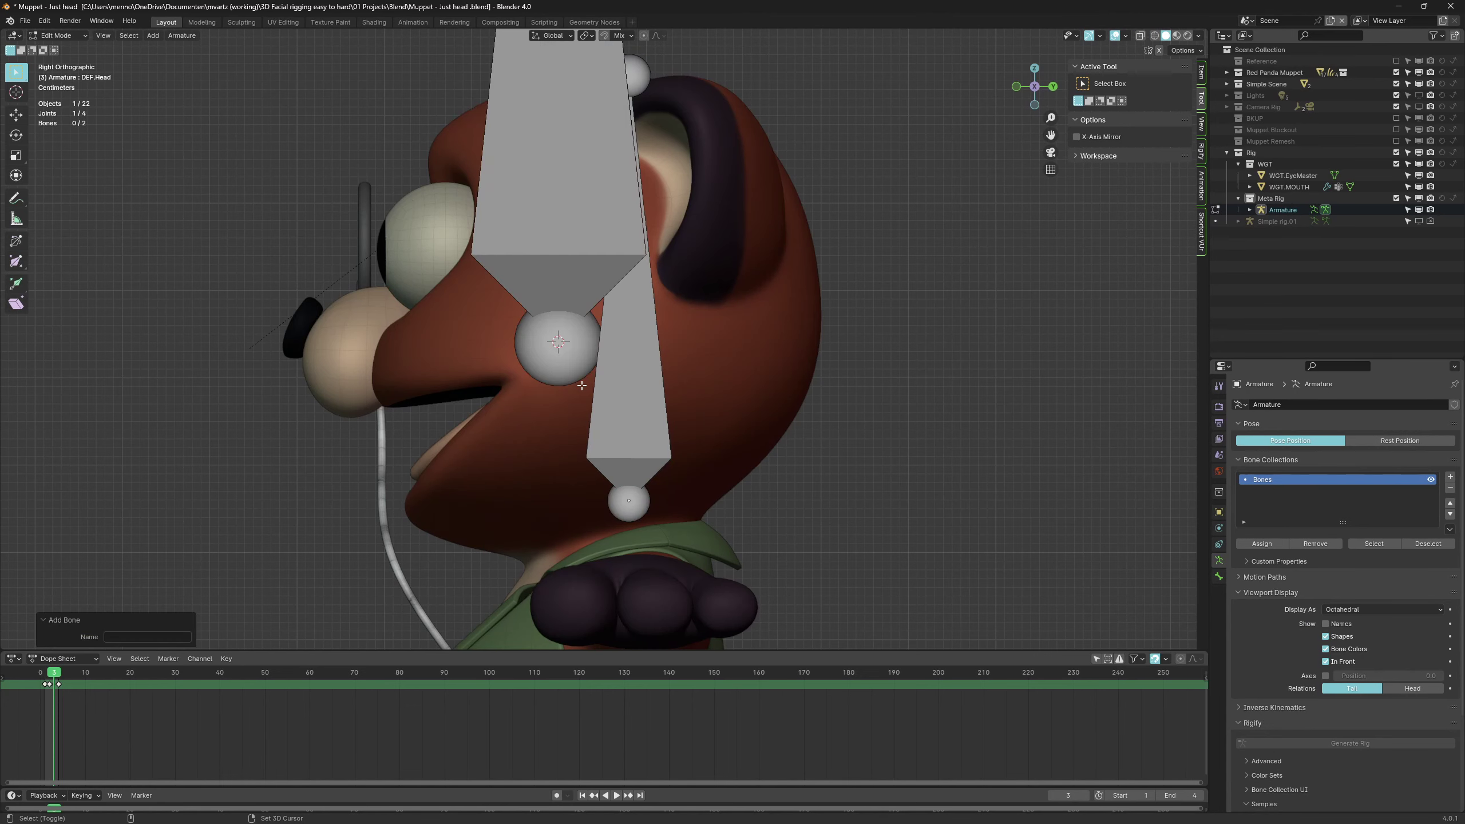
{"action": "left_click", "coordinate": [571, 223]}
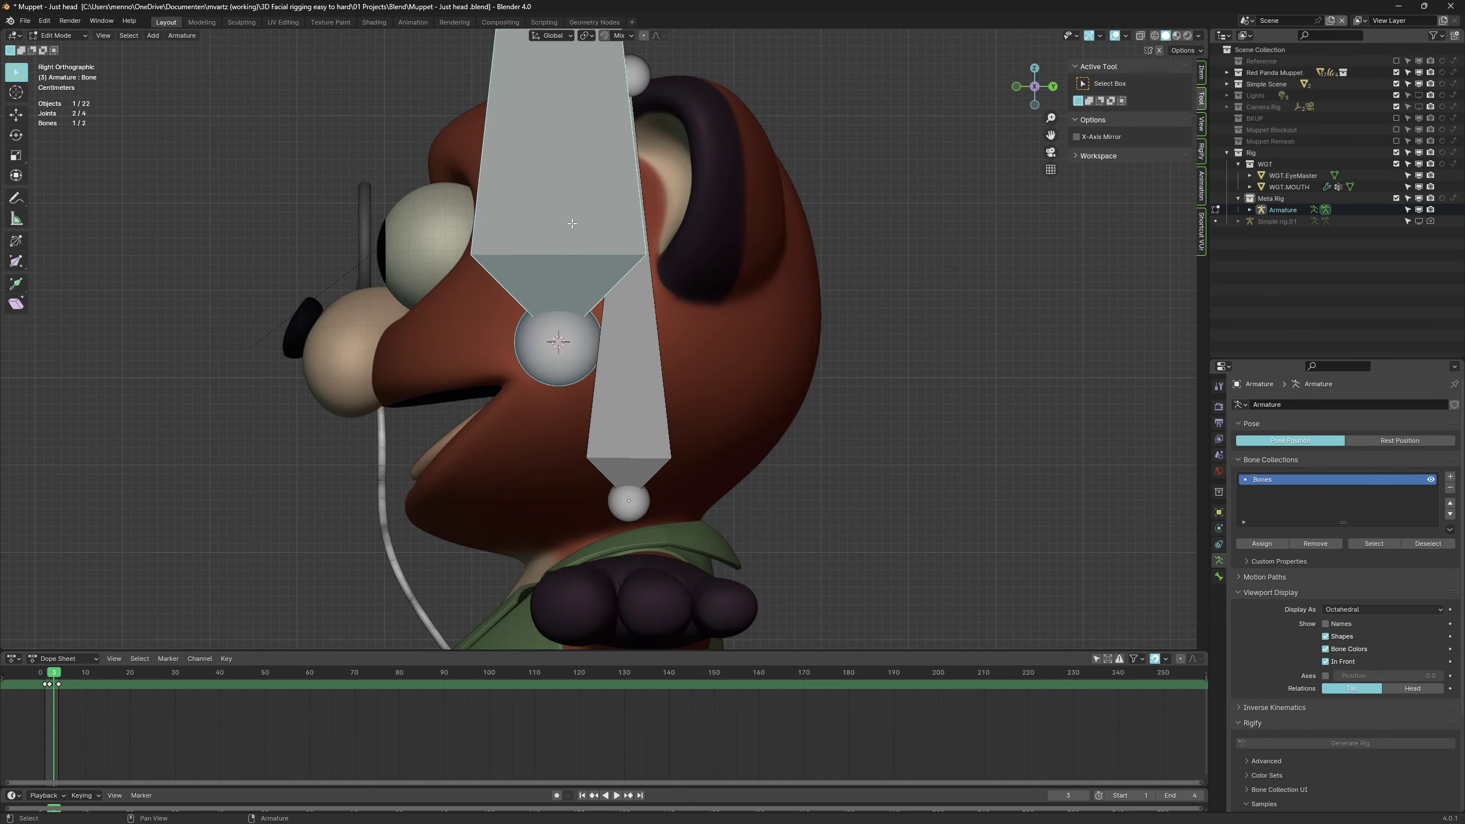
Swing the jaw bone around the 3D cursor pivot and shorten it
{"action": "scroll", "coordinate": [572, 224], "scroll_direction": "down", "scroll_amount": 3}
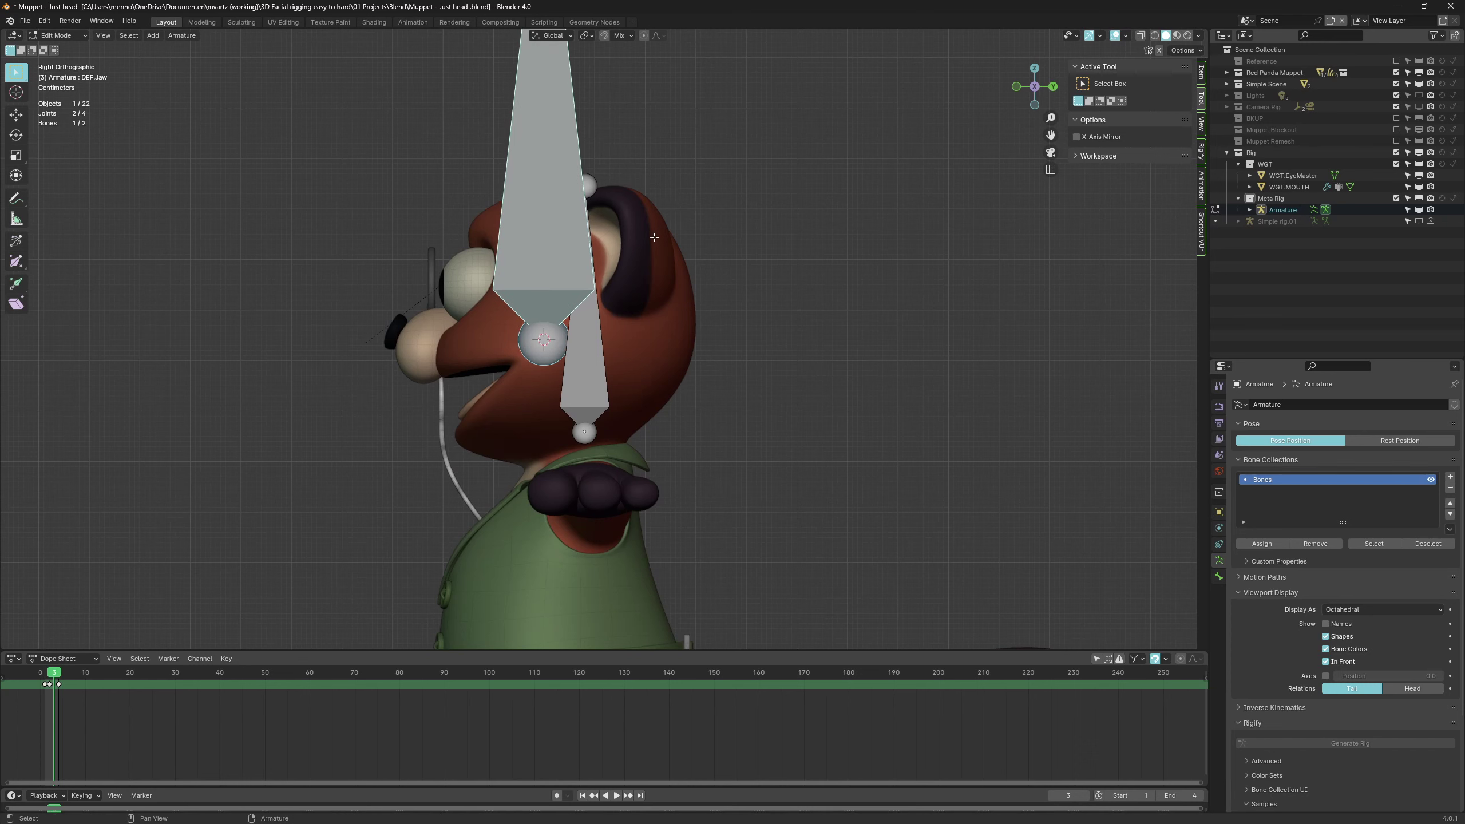
{"action": "left_click", "coordinate": [760, 232]}
{"action": "key", "text": "r"}
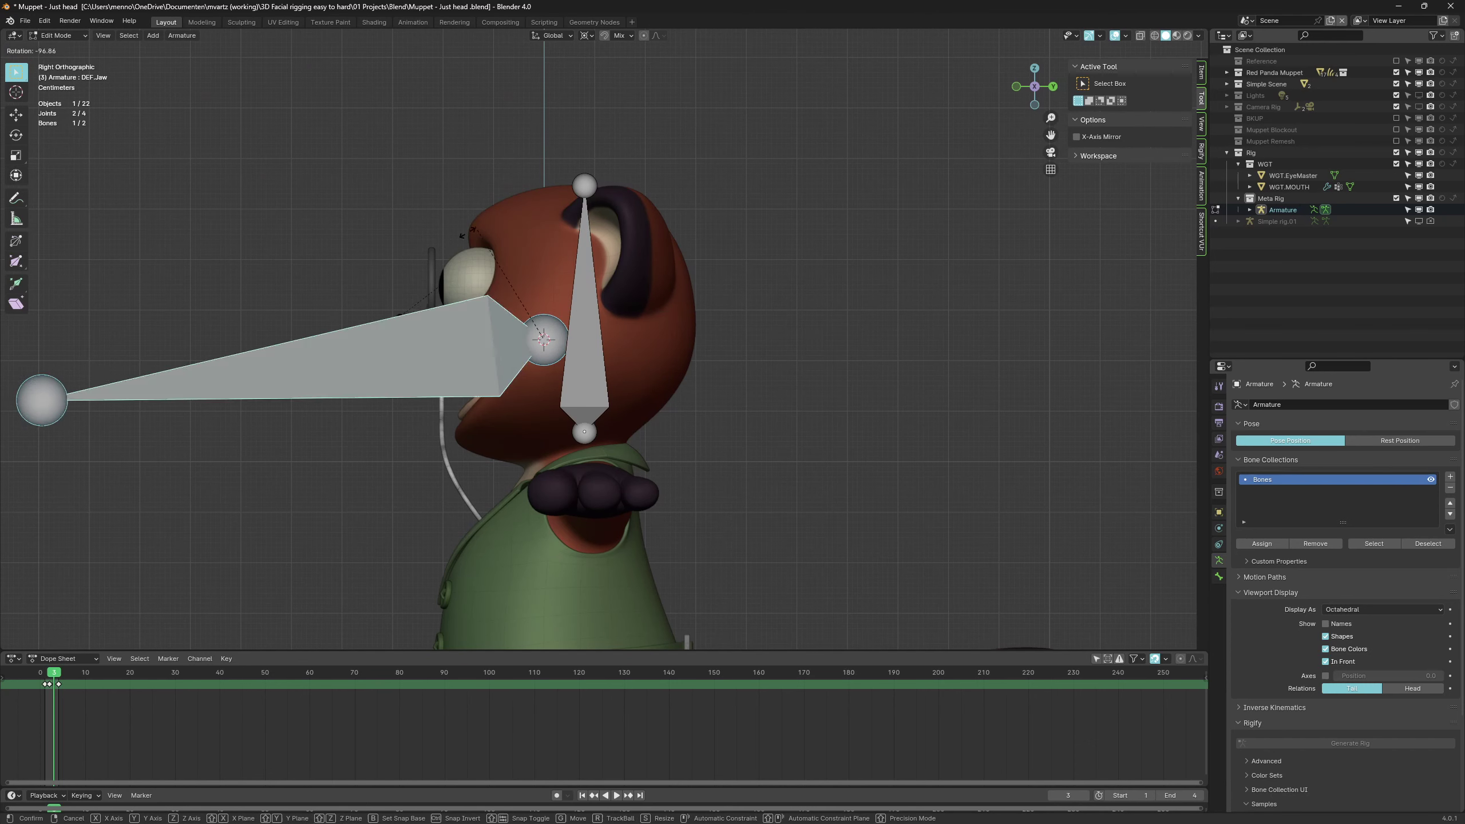
{"action": "left_click", "coordinate": [453, 285]}
{"action": "key", "text": "s"}
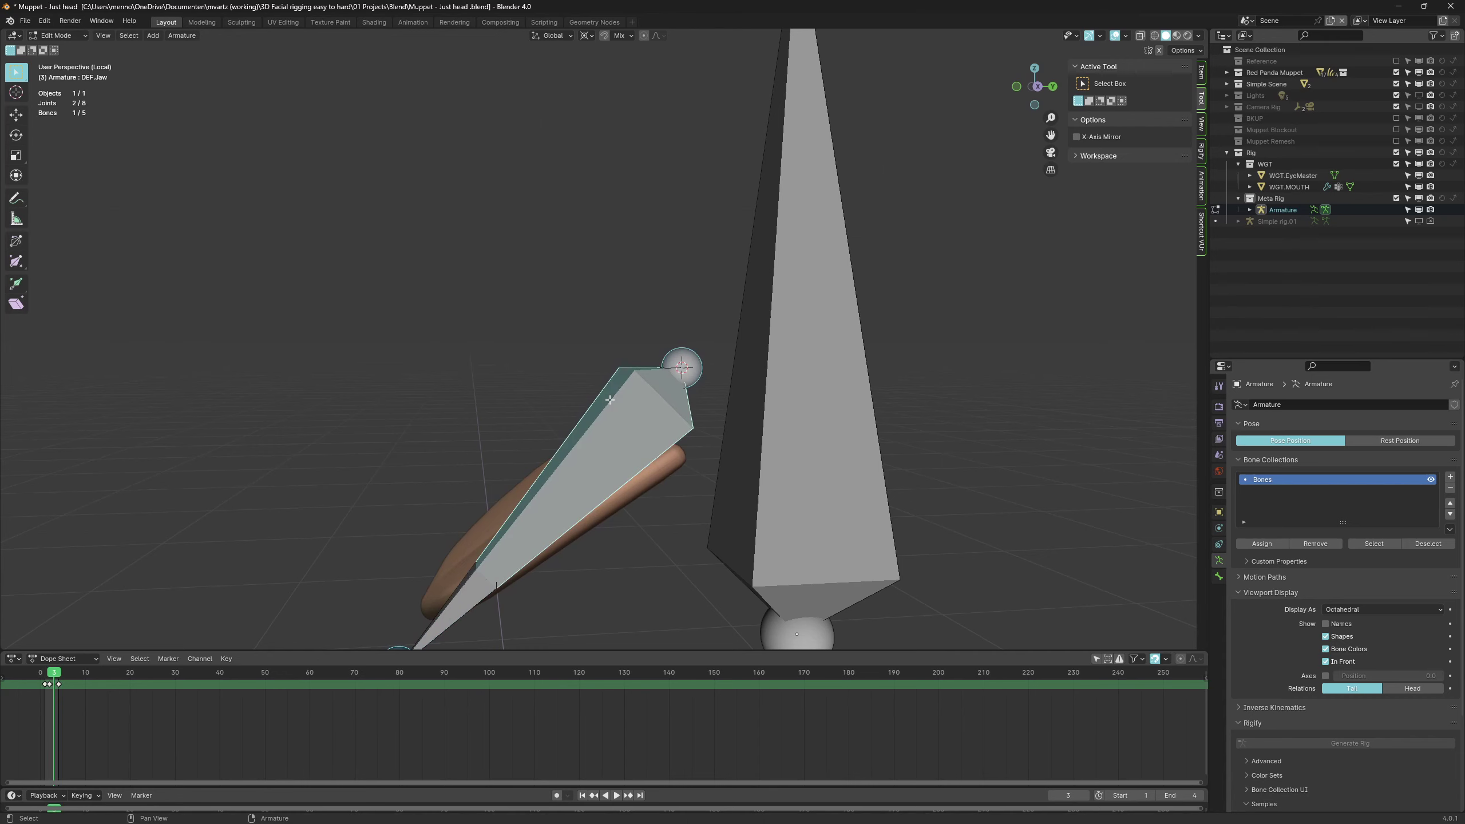
Hide the jaw bone and subdivide the remaining bone with 2 cuts
{"action": "key", "text": "h"}
{"action": "middle_click_drag", "start_coordinate": [609, 399], "coordinate": [616, 393]}
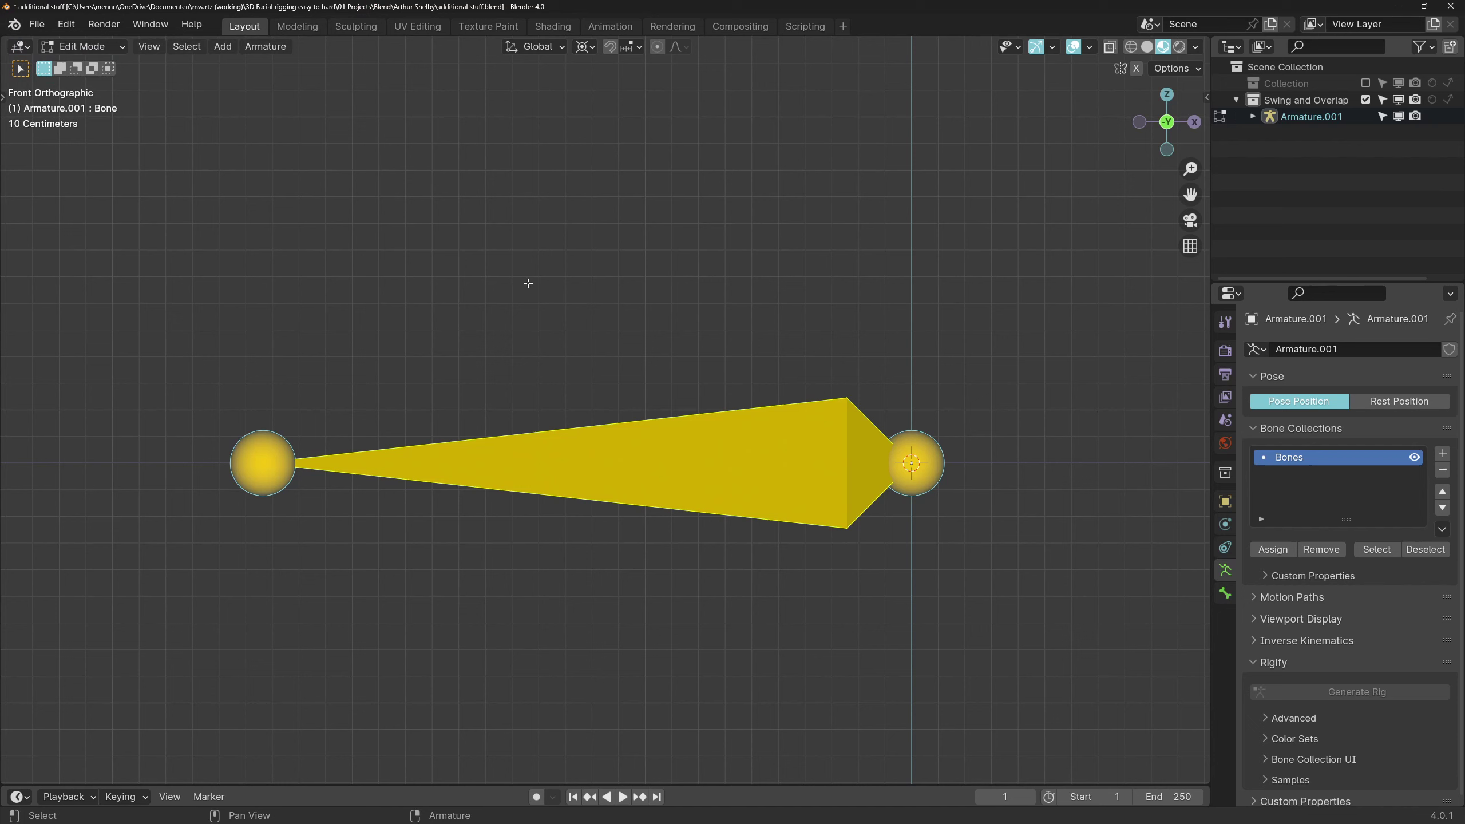
{"action": "right_click", "coordinate": [519, 264]}
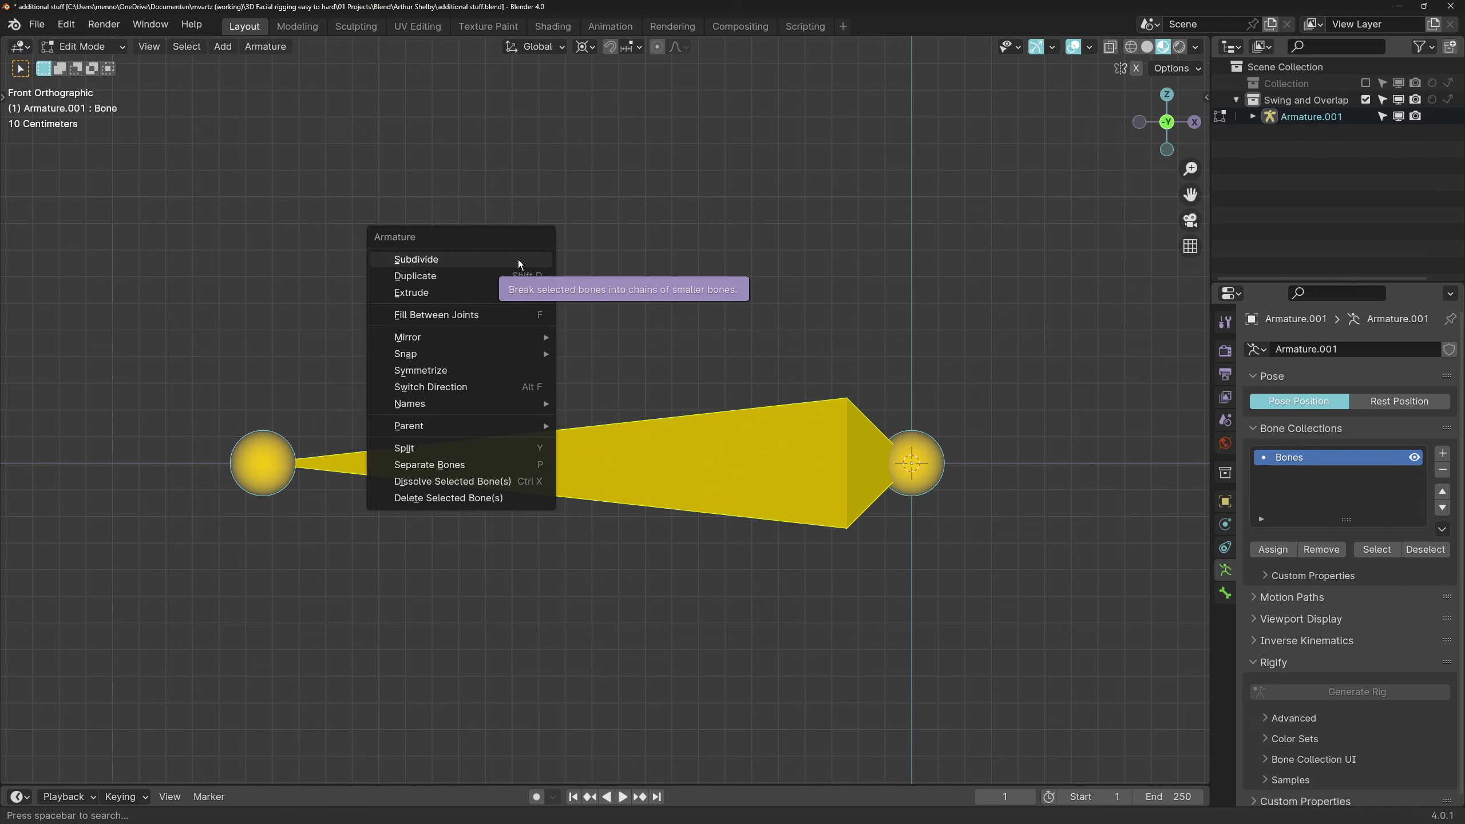
{"action": "left_click", "coordinate": [519, 264]}
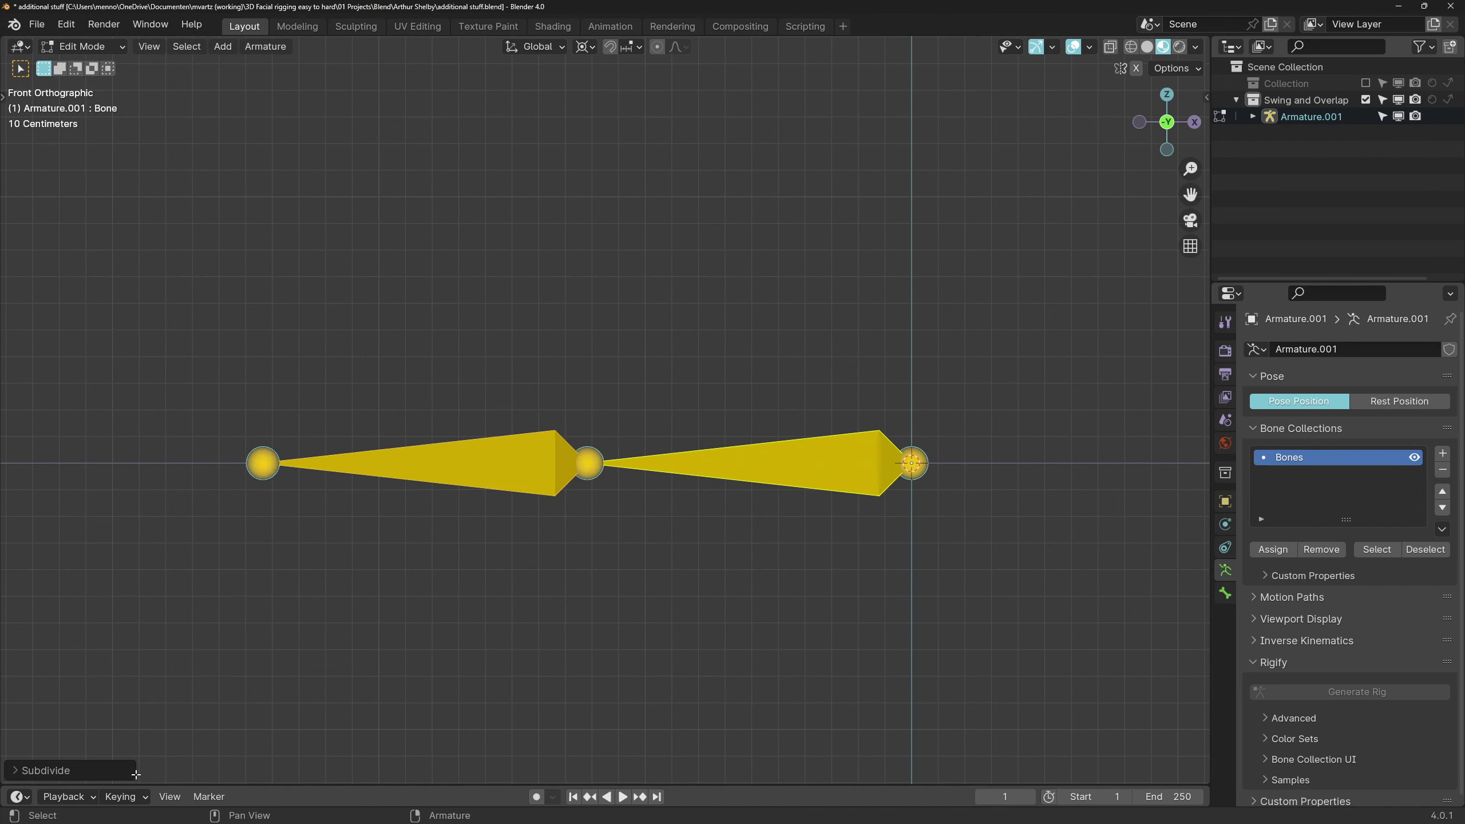
{"action": "left_click", "coordinate": [105, 771]}
{"action": "left_click", "coordinate": [222, 765]}
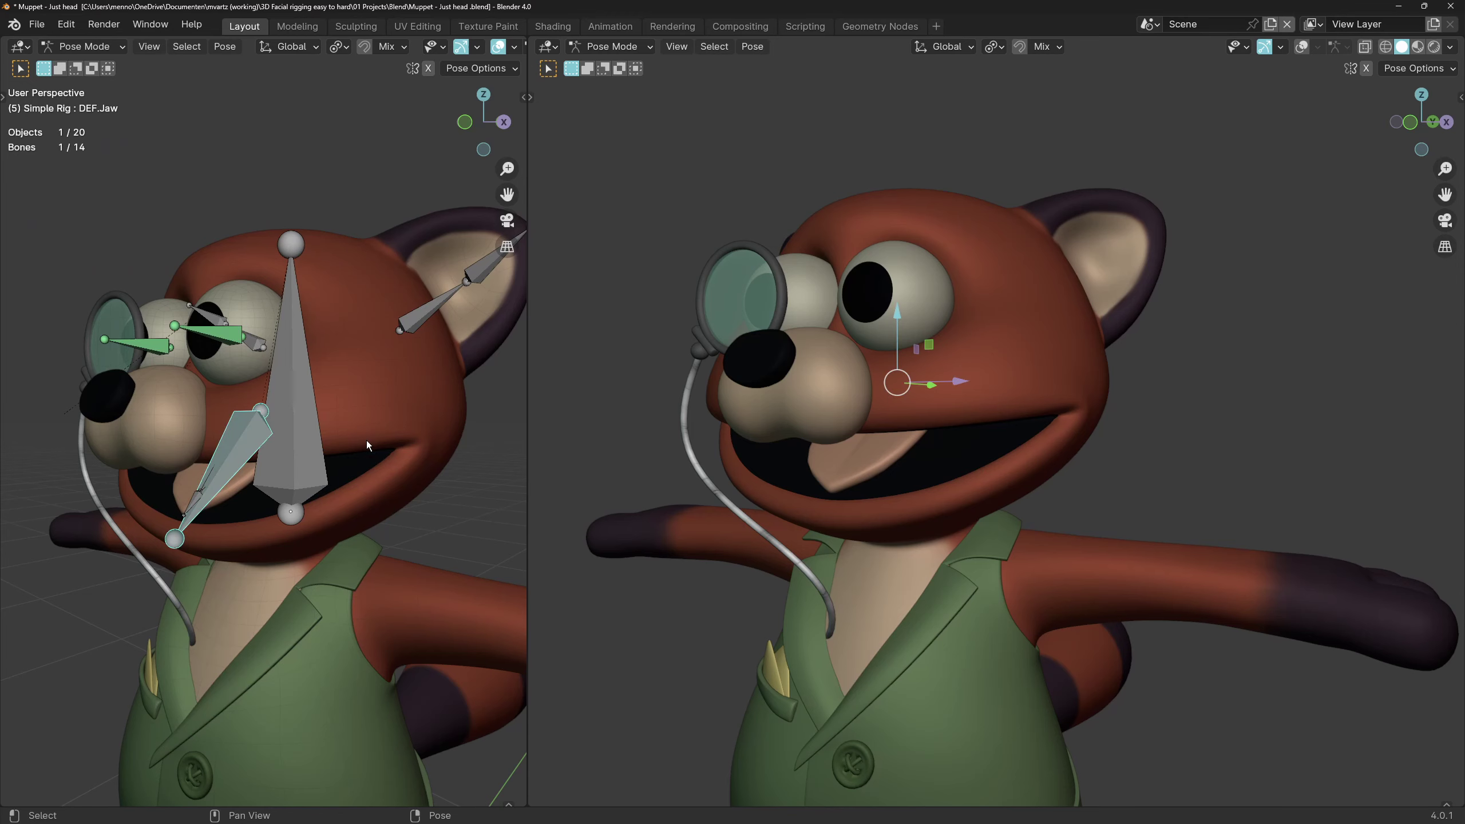
Rotate DEF.Jaw shut around the global X axis
{"action": "key", "text": "r"}
{"action": "key", "text": "x"}
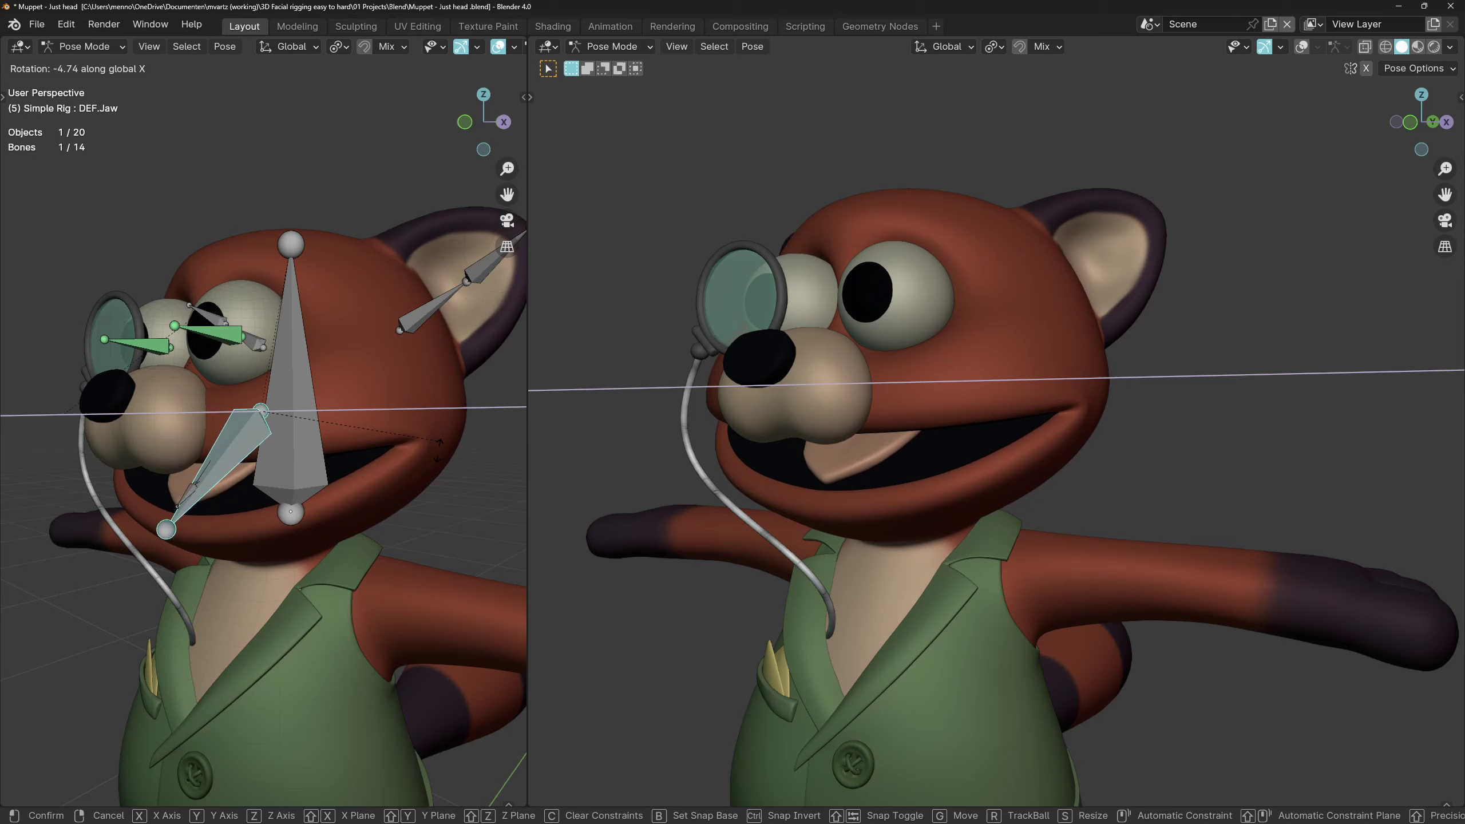
{"action": "left_click", "coordinate": [389, 409]}
Tilt DEF.Head back -16.6° around X, then rotate the jaw again on X
{"action": "left_click", "coordinate": [291, 375]}
{"action": "key", "text": "r"}
{"action": "key", "text": "x"}
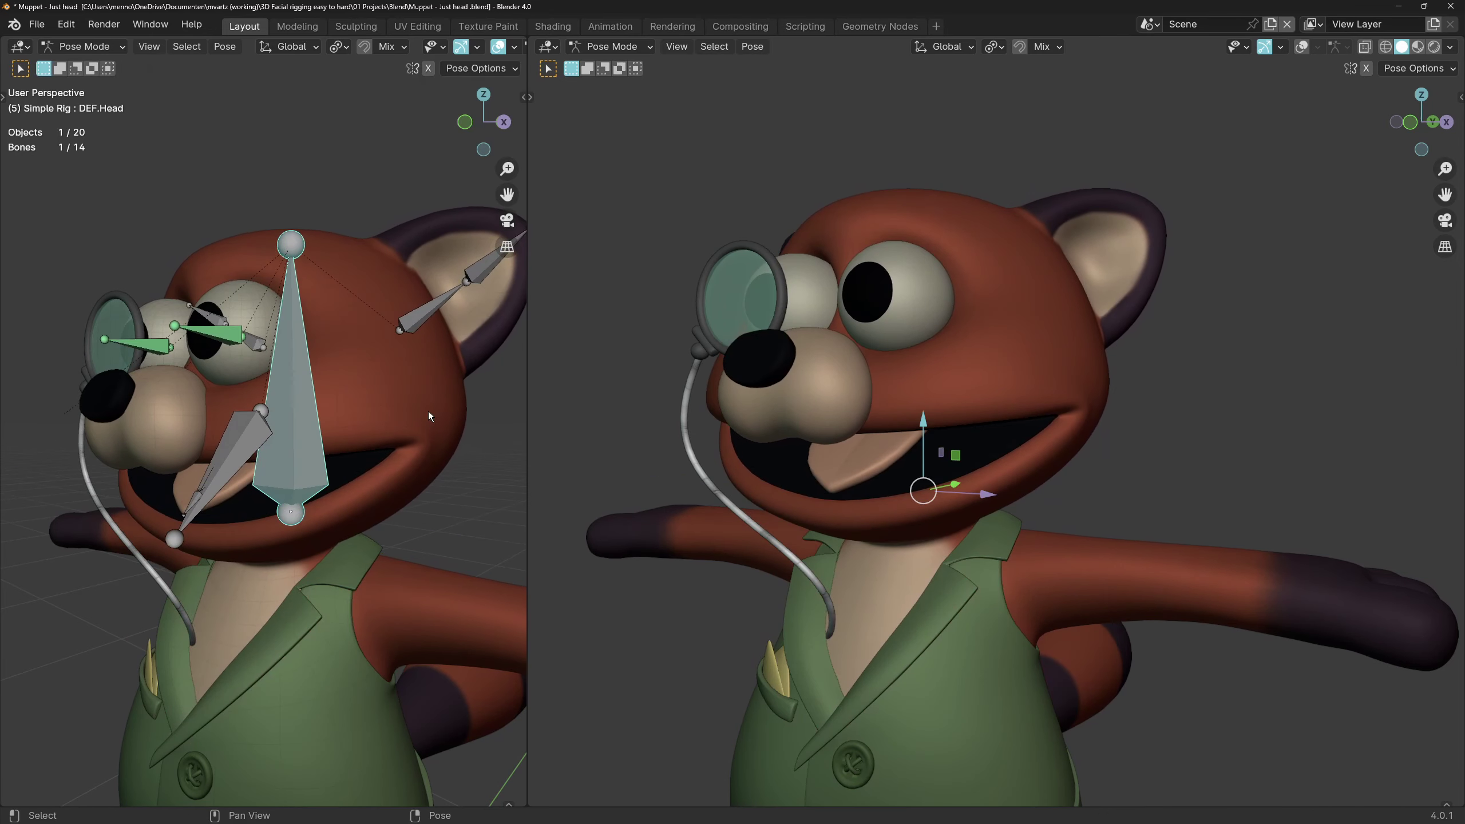
{"action": "left_click", "coordinate": [264, 435]}
{"action": "left_click", "coordinate": [264, 435]}
{"action": "key", "text": "r"}
{"action": "key", "text": "x"}
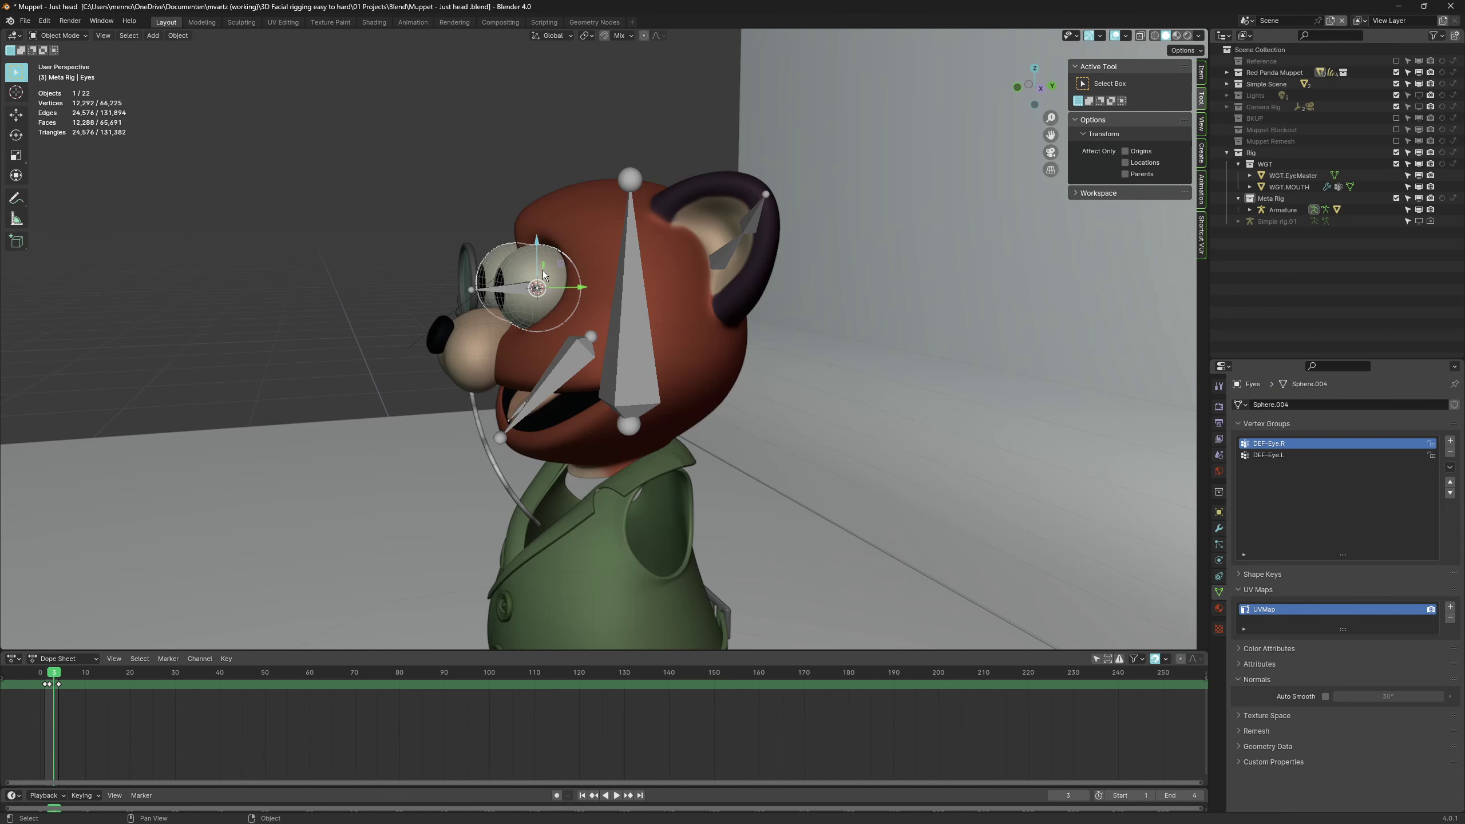
Select the left eye bone and view the head from the right side in Edit Mode
{"action": "left_click", "coordinate": [544, 308]}
{"action": "key", "text": "ctrl+Tab"}
{"action": "middle_click_drag", "start_coordinate": [545, 308], "coordinate": [607, 319]}
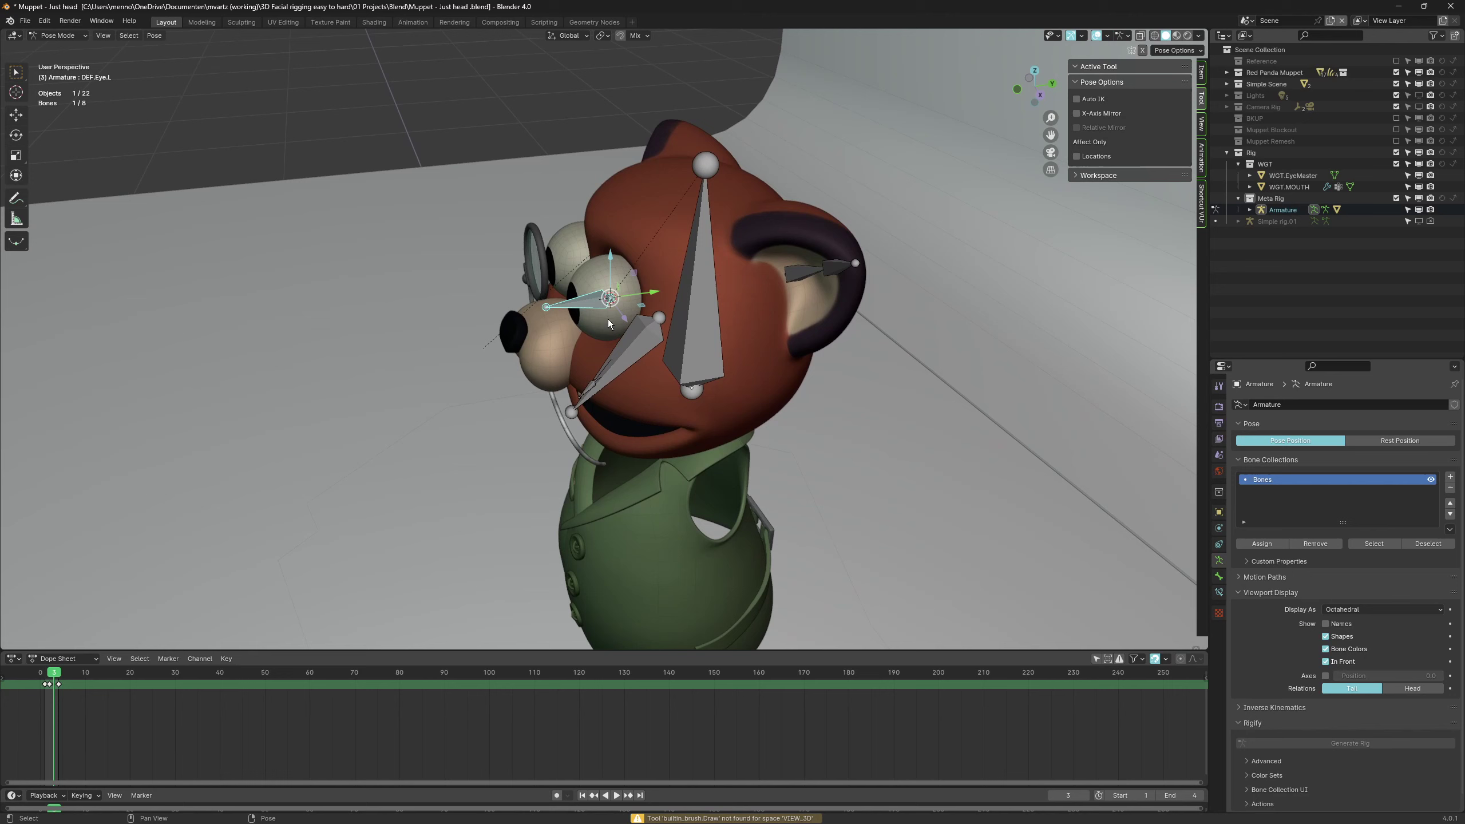
{"action": "key", "text": "KP_3"}
{"action": "key", "text": "Tab"}
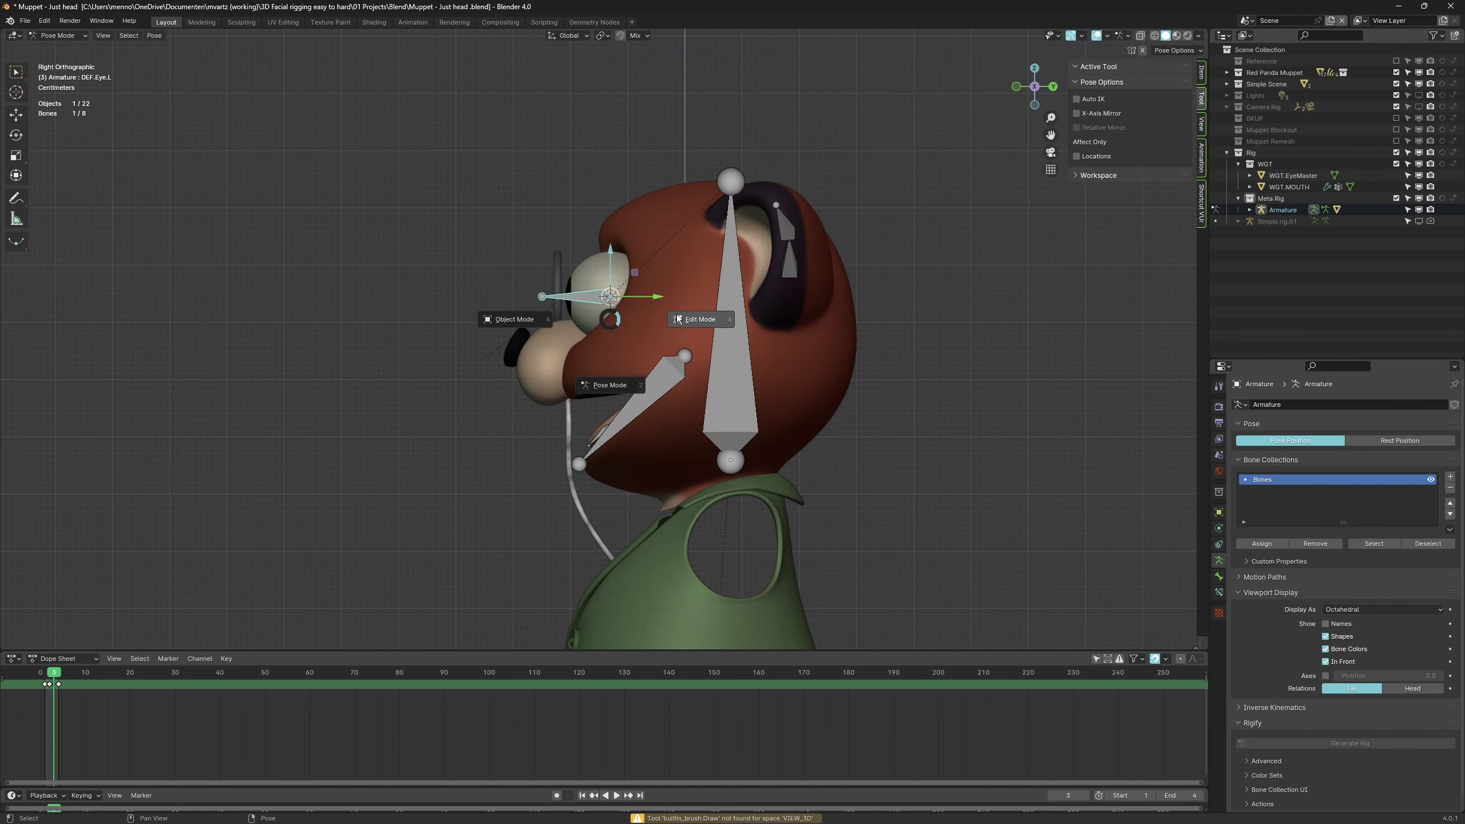
{"action": "middle_click_drag", "start_coordinate": [596, 300], "coordinate": [627, 302], "text": "shift"}
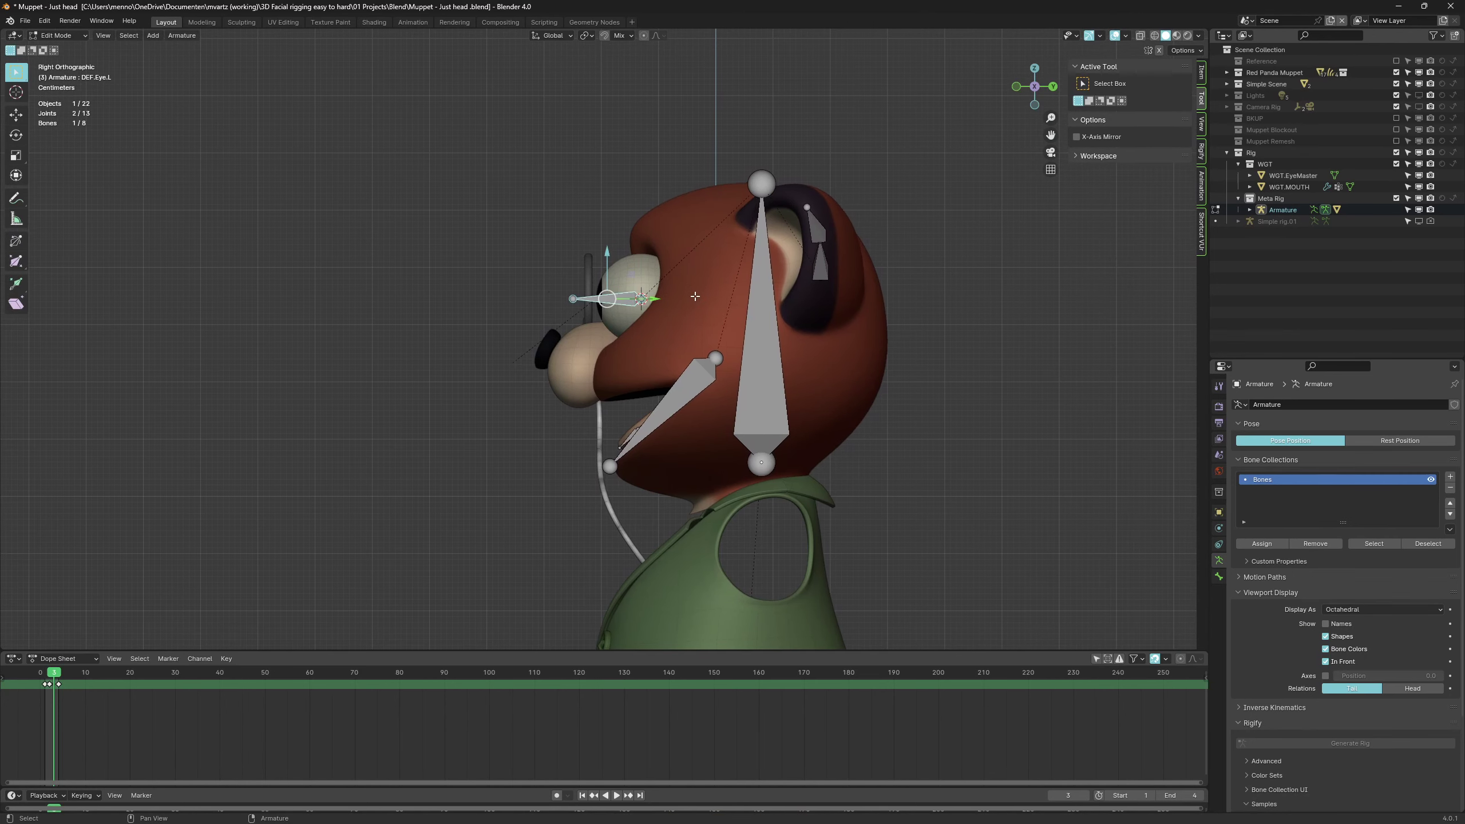
Duplicate DEF-Eye.L forward along Y as its target, then select target and eye bone
{"action": "key", "text": "shift+d"}
{"action": "key", "text": "y"}
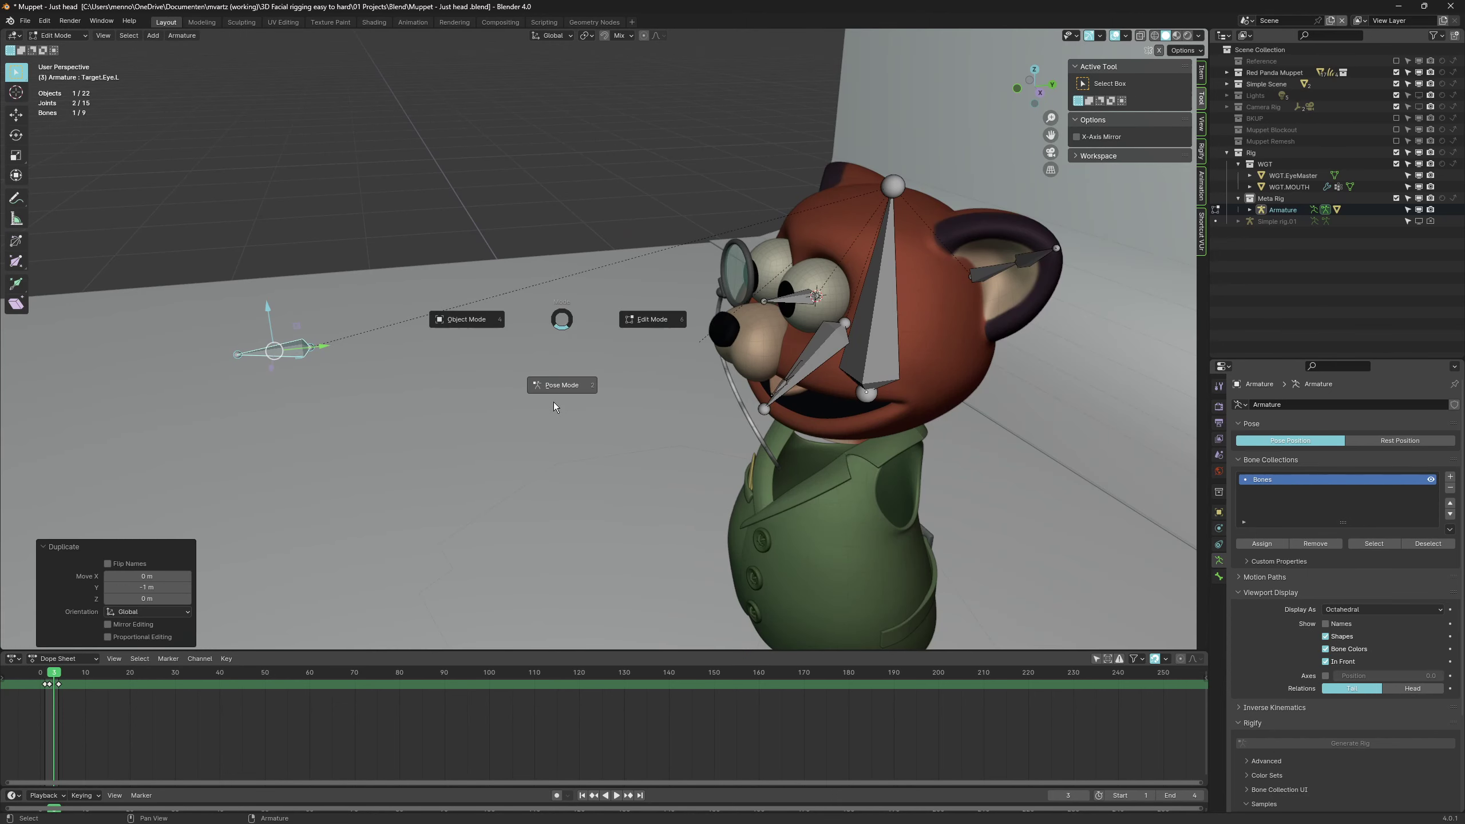
{"action": "left_click", "coordinate": [554, 407]}
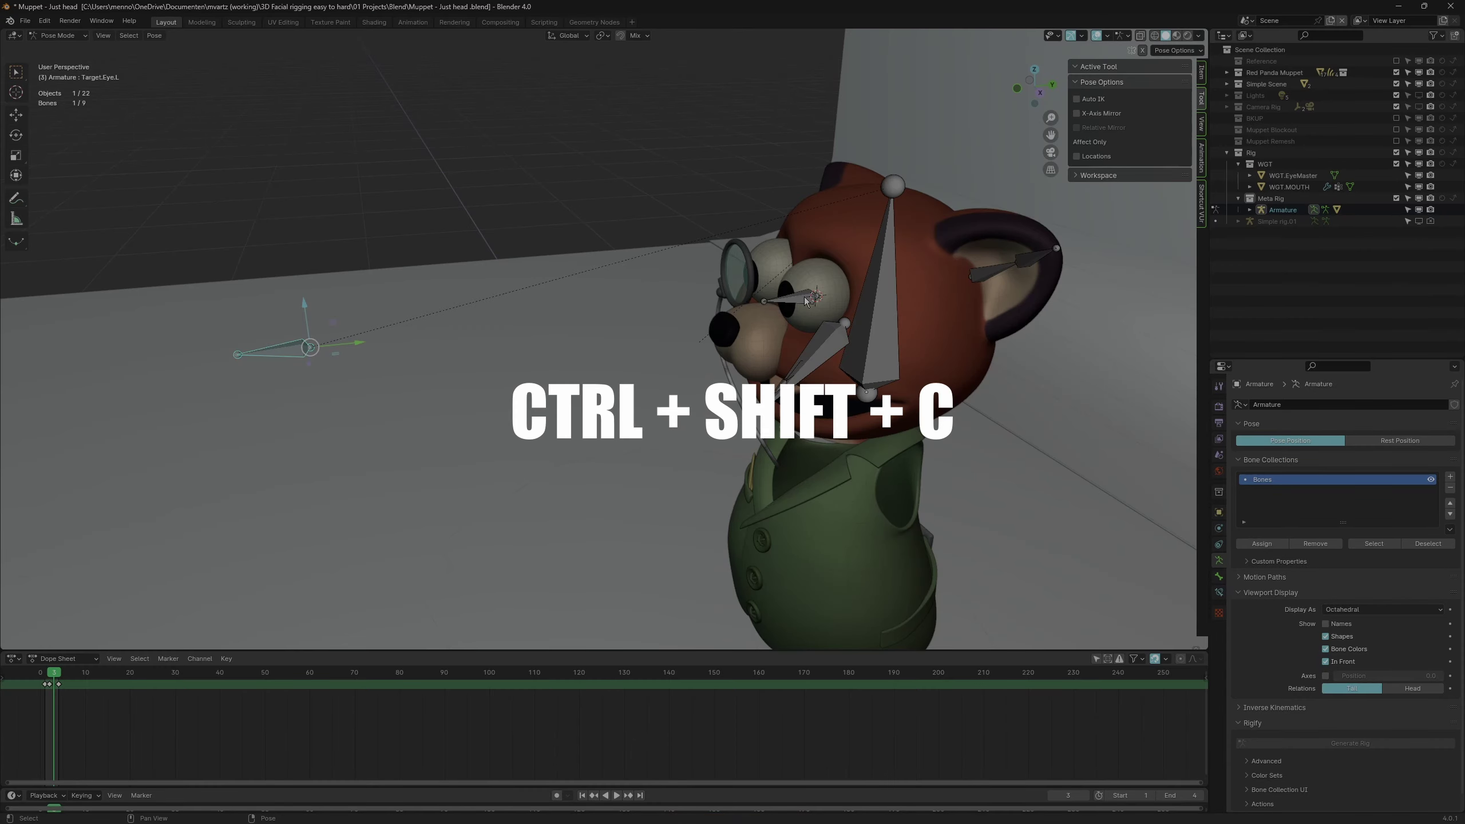
{"action": "left_click", "coordinate": [805, 299], "text": "shift"}
{"action": "key", "text": "ctrl+shift+c"}
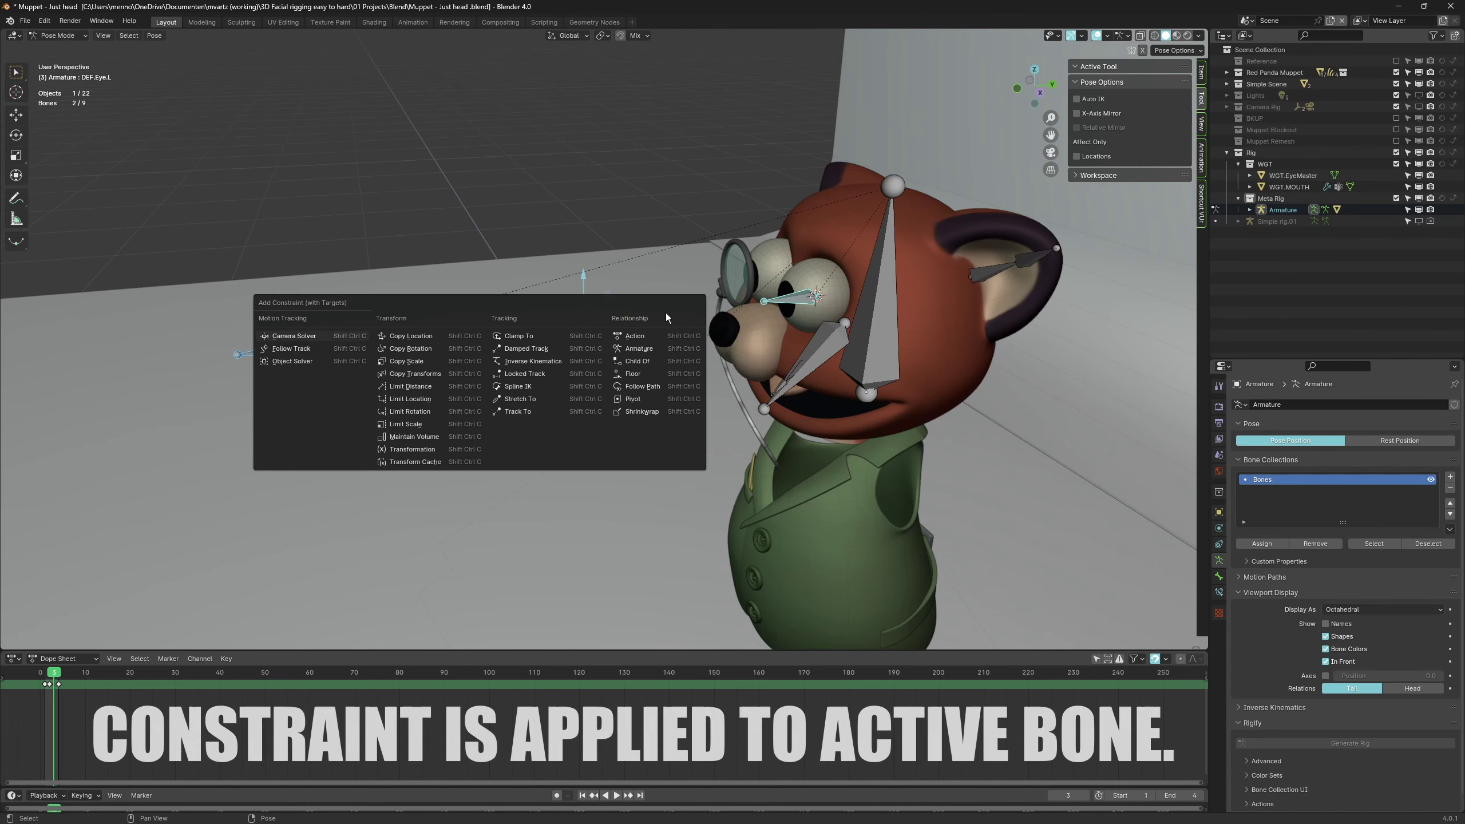
Add a Track To constraint on DEF-Eye.L targeting the Armature's Target.Eye.L bone
{"action": "left_click", "coordinate": [563, 412]}
{"action": "left_click", "coordinate": [1218, 594]}
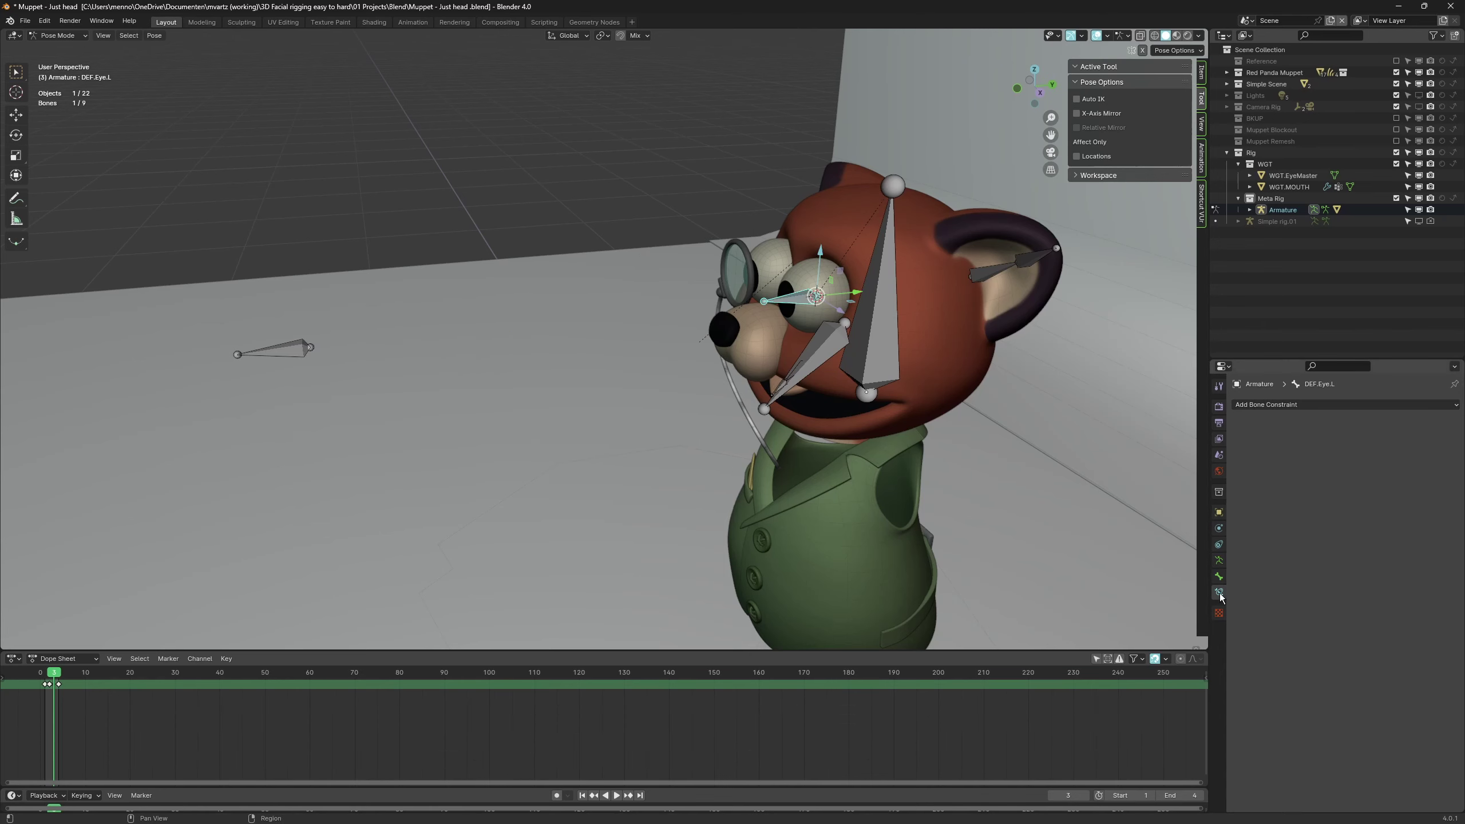
{"action": "left_click", "coordinate": [1307, 404]}
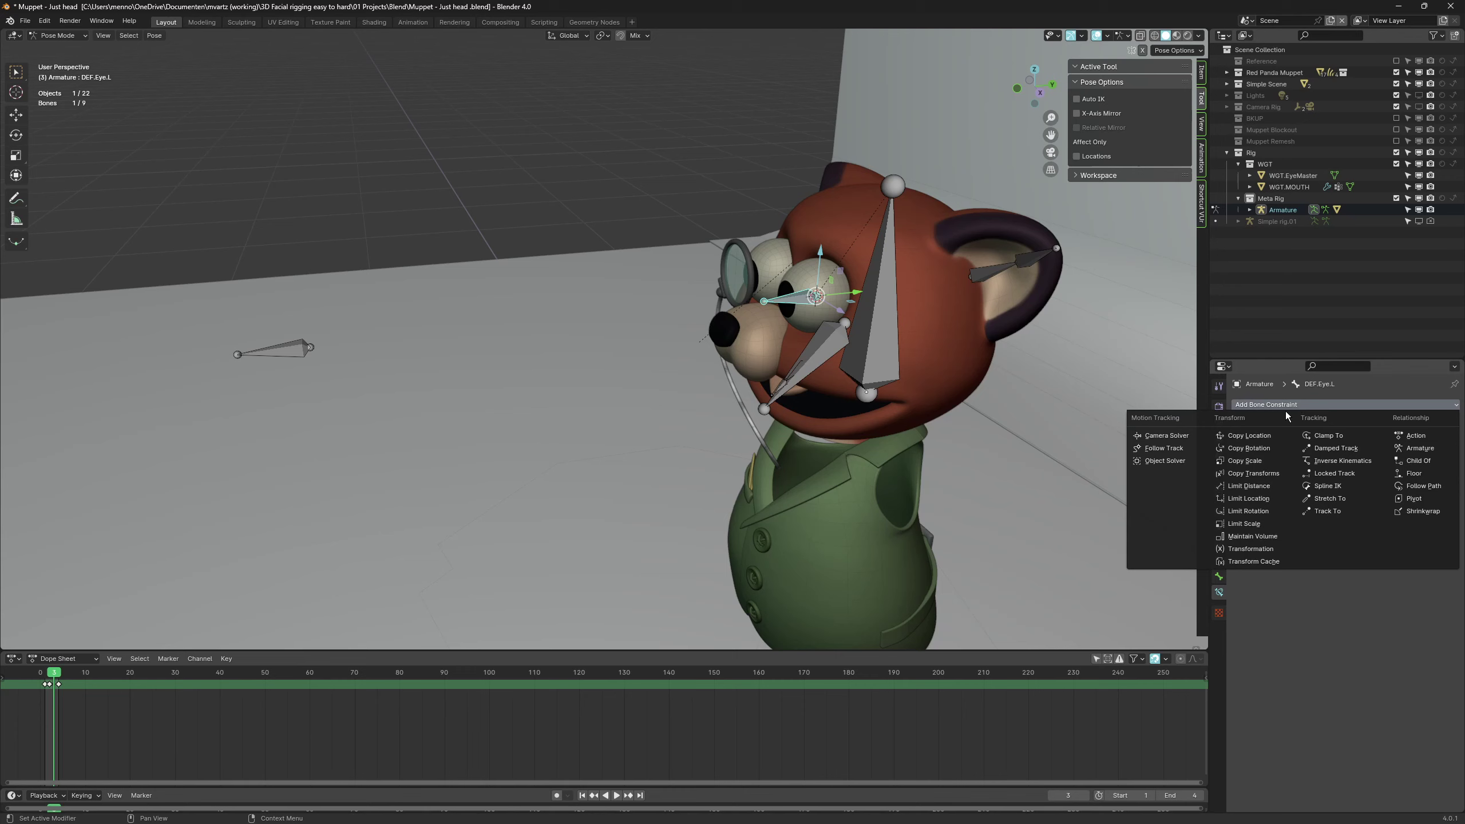
{"action": "left_click", "coordinate": [1326, 511]}
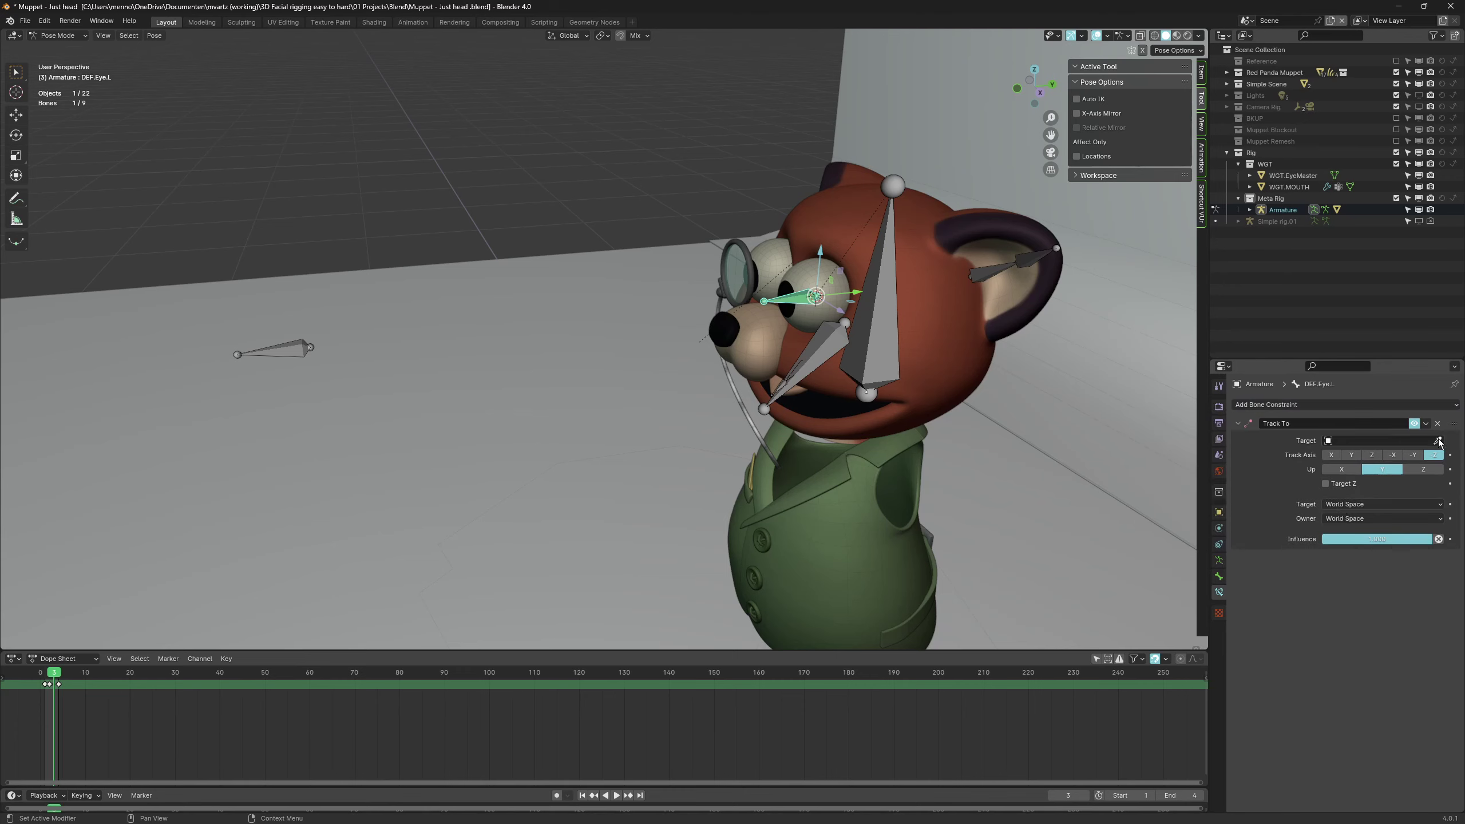
{"action": "left_click", "coordinate": [866, 381]}
{"action": "left_click", "coordinate": [1371, 453]}
{"action": "type", "text": "targ"}
{"action": "left_click", "coordinate": [1369, 472]}
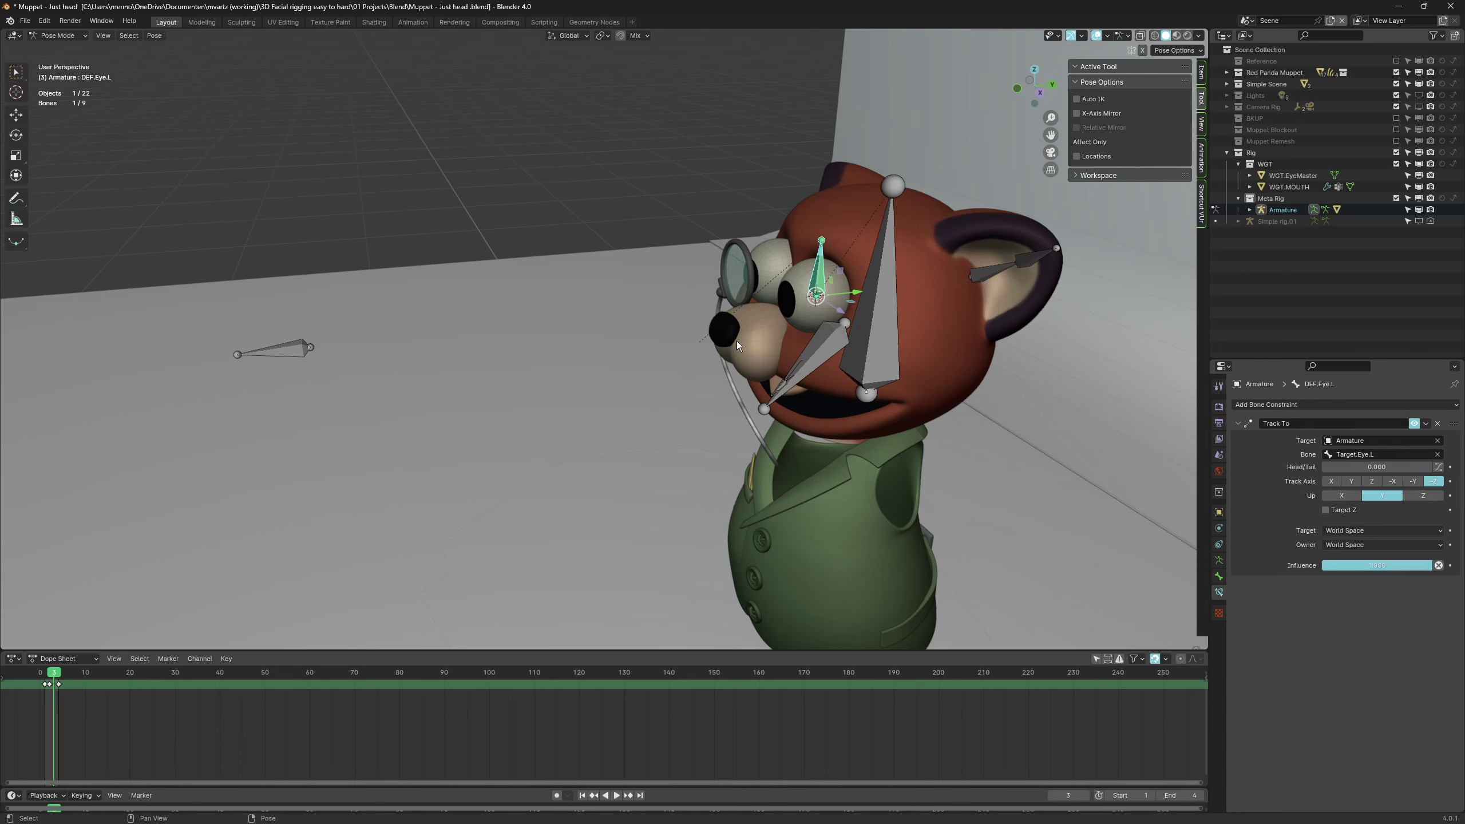
{"action": "left_click", "coordinate": [259, 354]}
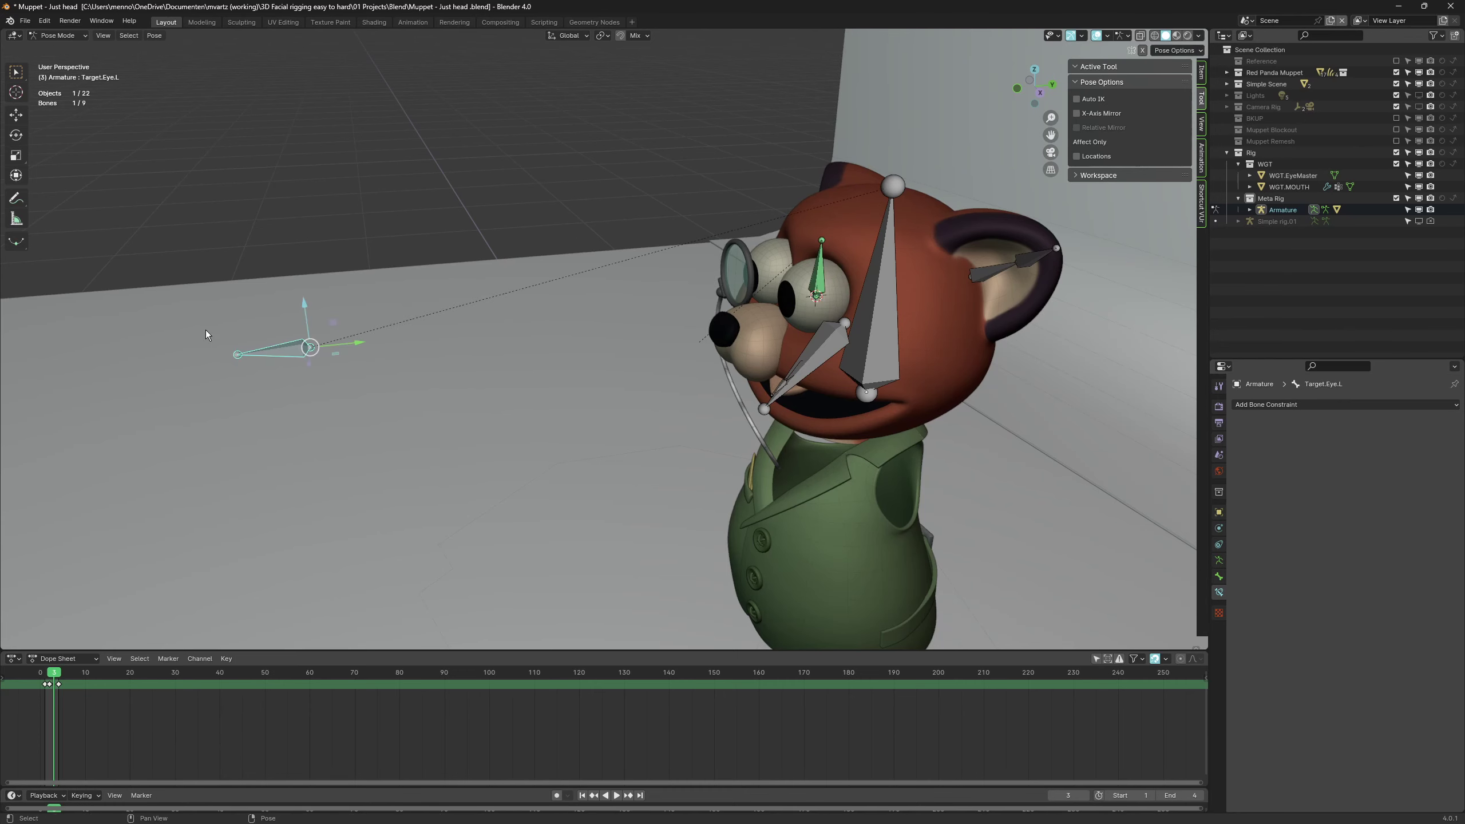
Set transform orientation to Normal and the Track To up axis to Z
{"action": "left_click", "coordinate": [823, 277]}
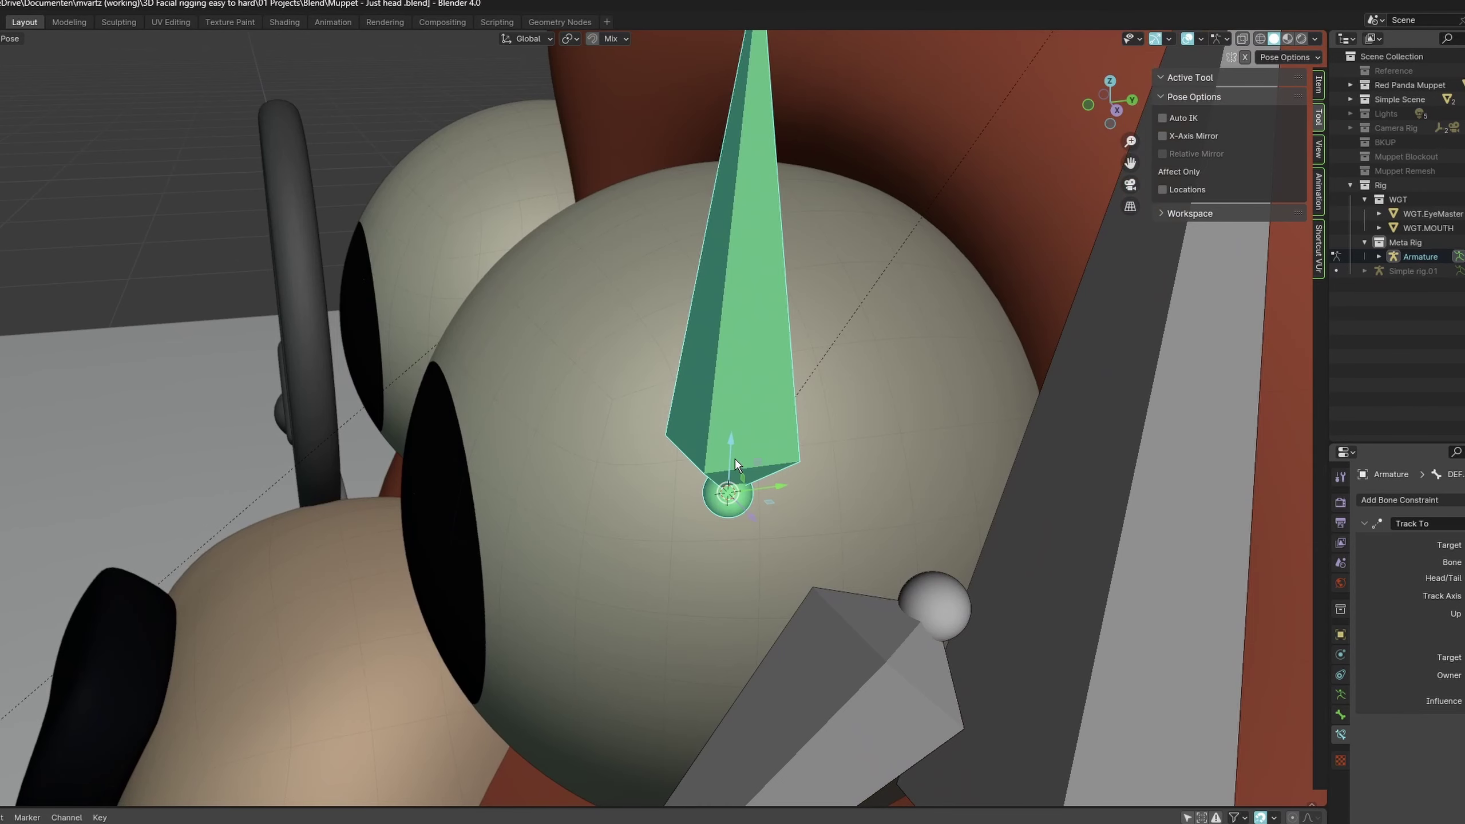
{"action": "key", "text": "comma"}
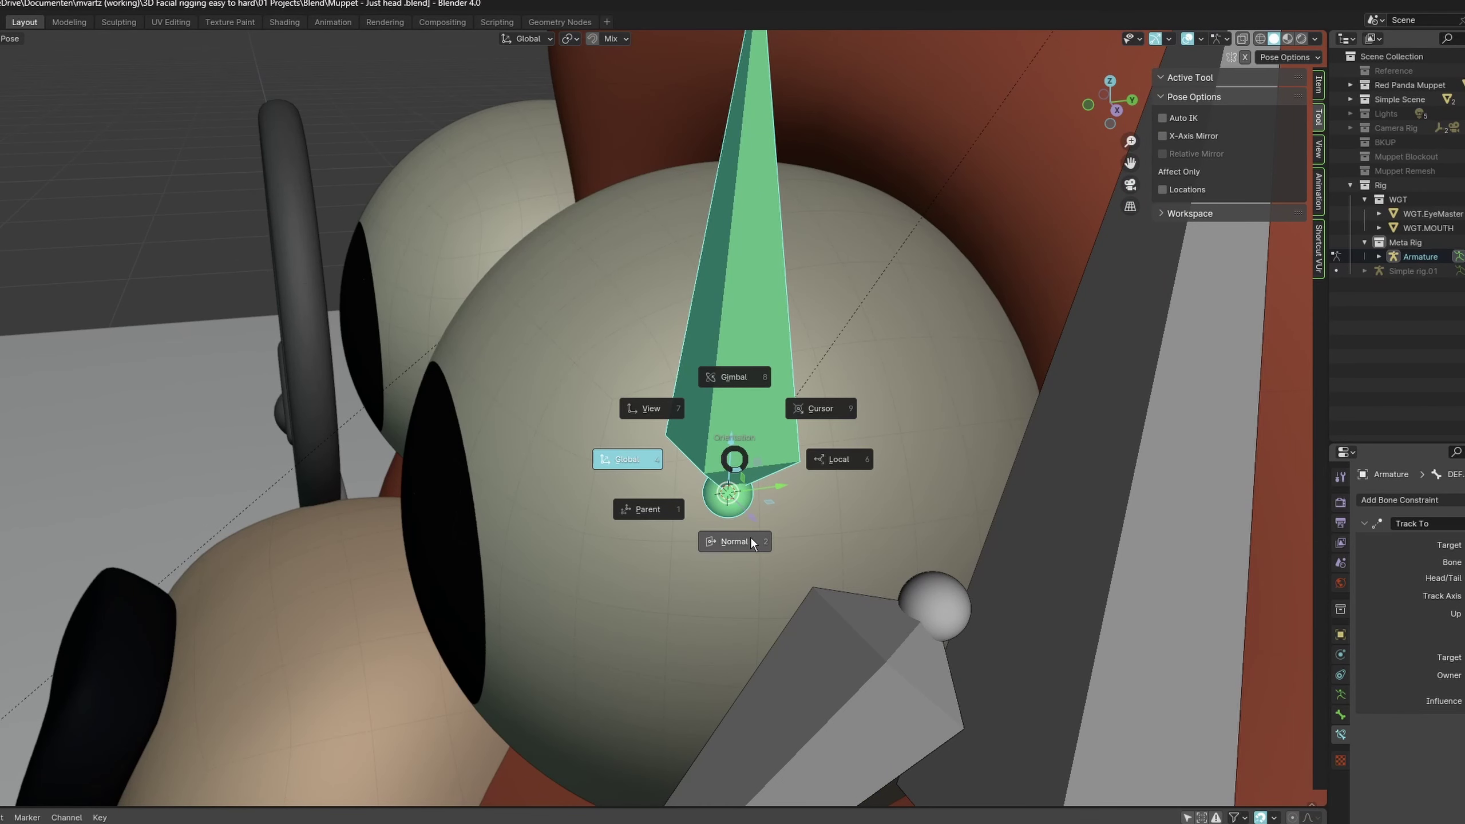
{"action": "left_click", "coordinate": [749, 540]}
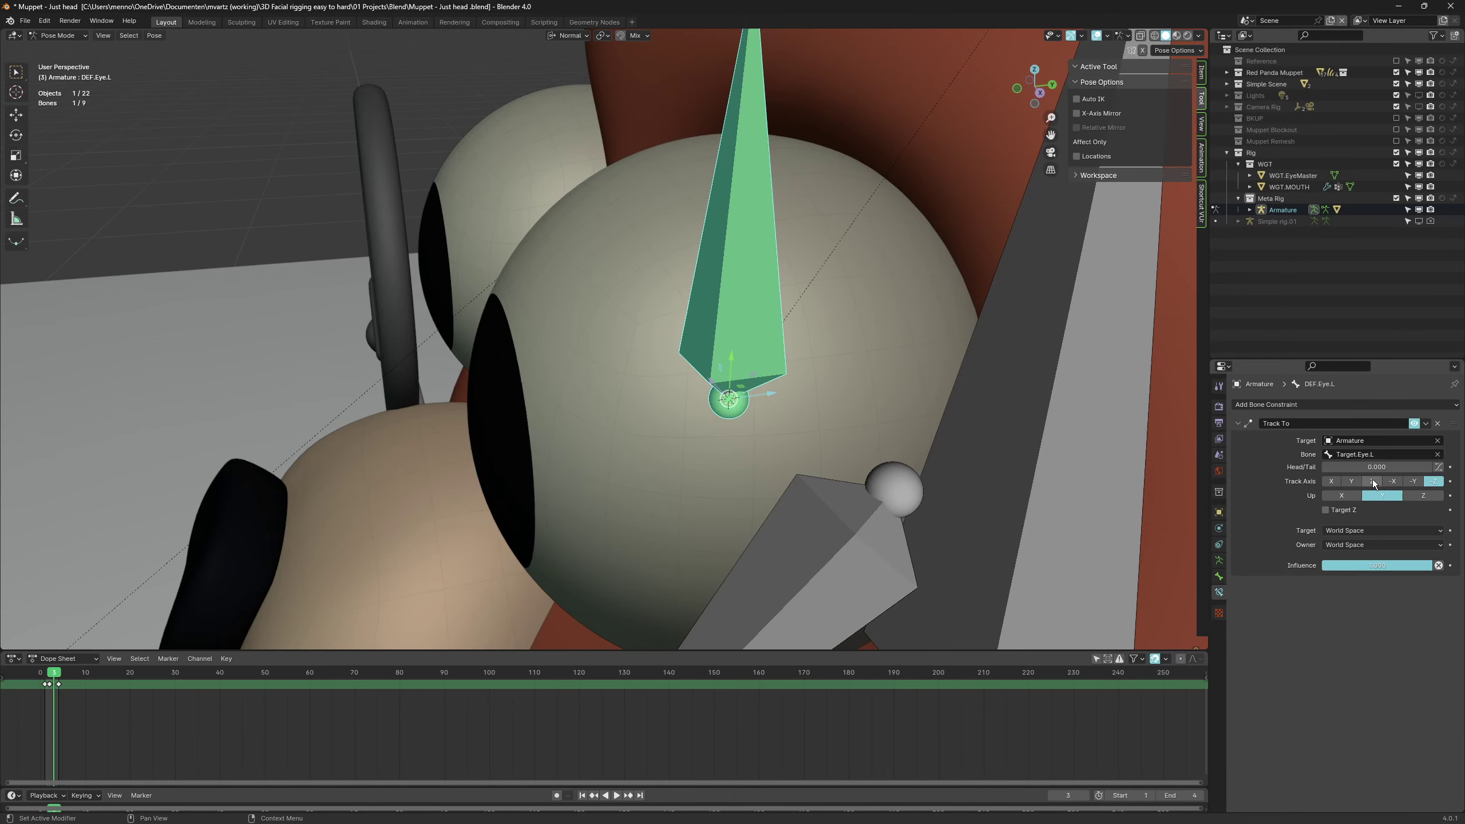
{"action": "left_click", "coordinate": [1424, 496]}
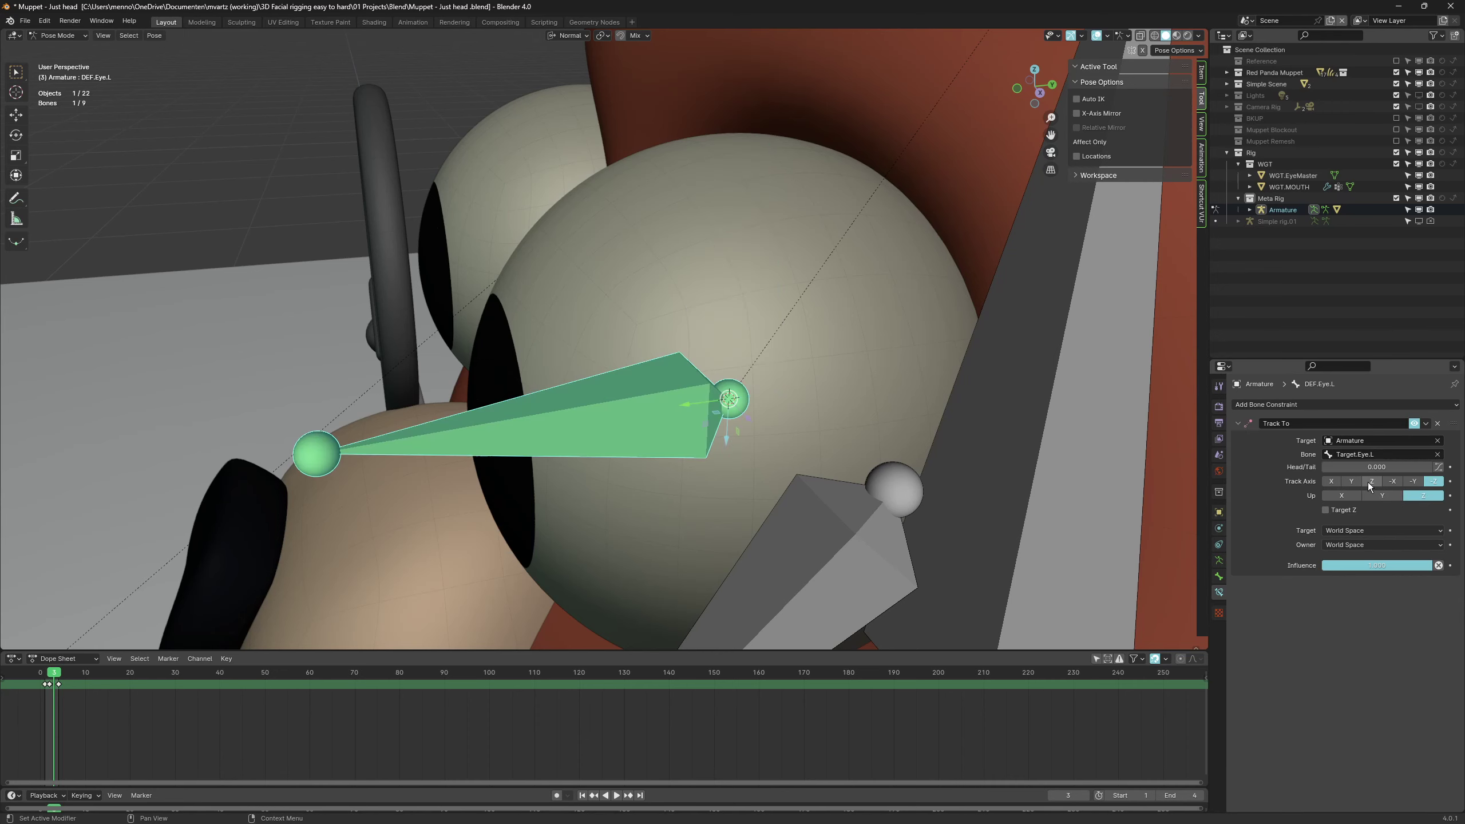
Move Target.Eye.L forward out in front of the face
{"action": "scroll", "coordinate": [926, 426], "scroll_direction": "down", "scroll_amount": 10}
{"action": "left_click", "coordinate": [185, 386]}
{"action": "key", "text": "g"}
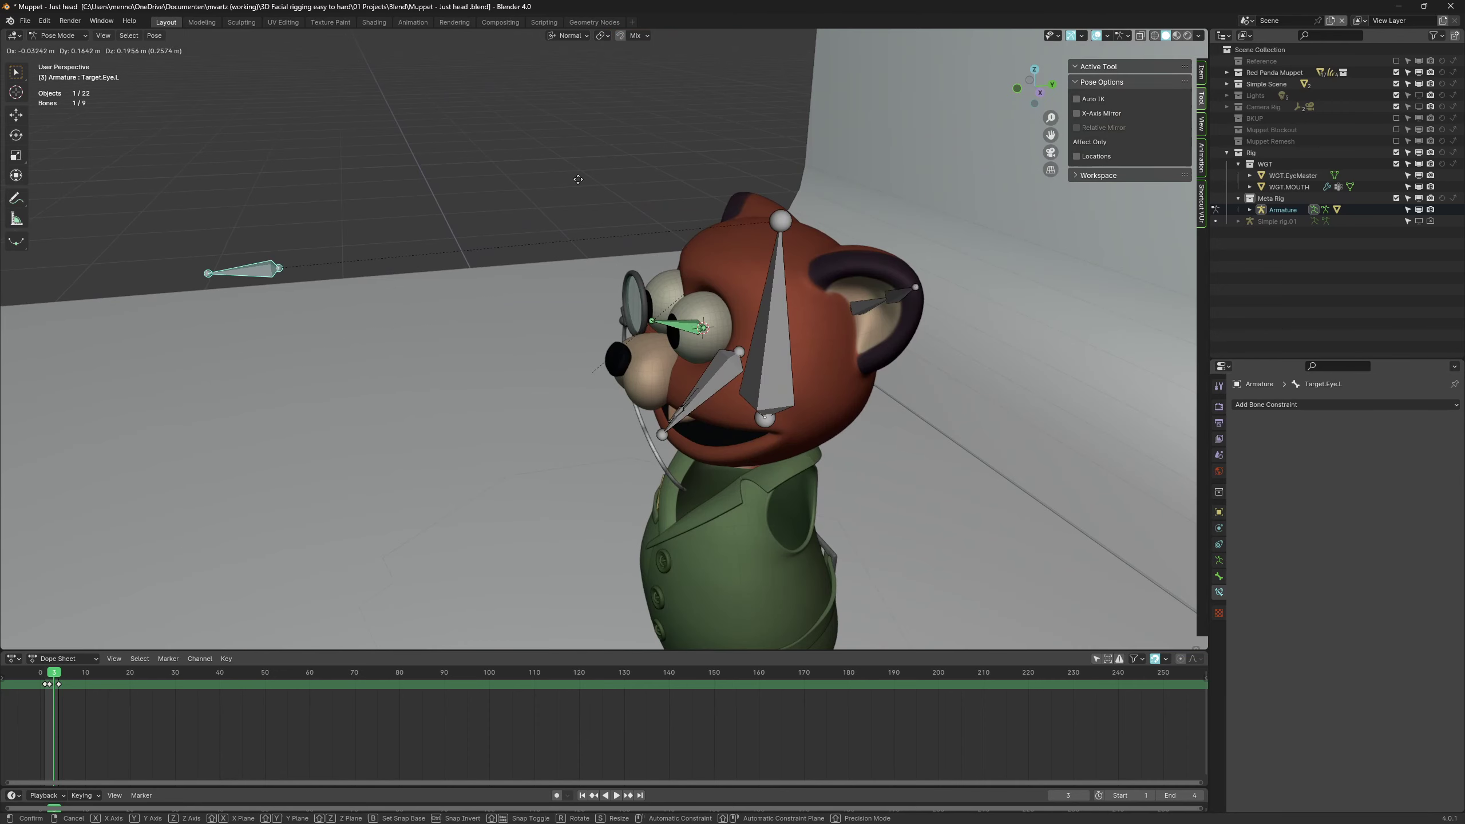
{"action": "middle_click_drag", "start_coordinate": [542, 329], "coordinate": [705, 320]}
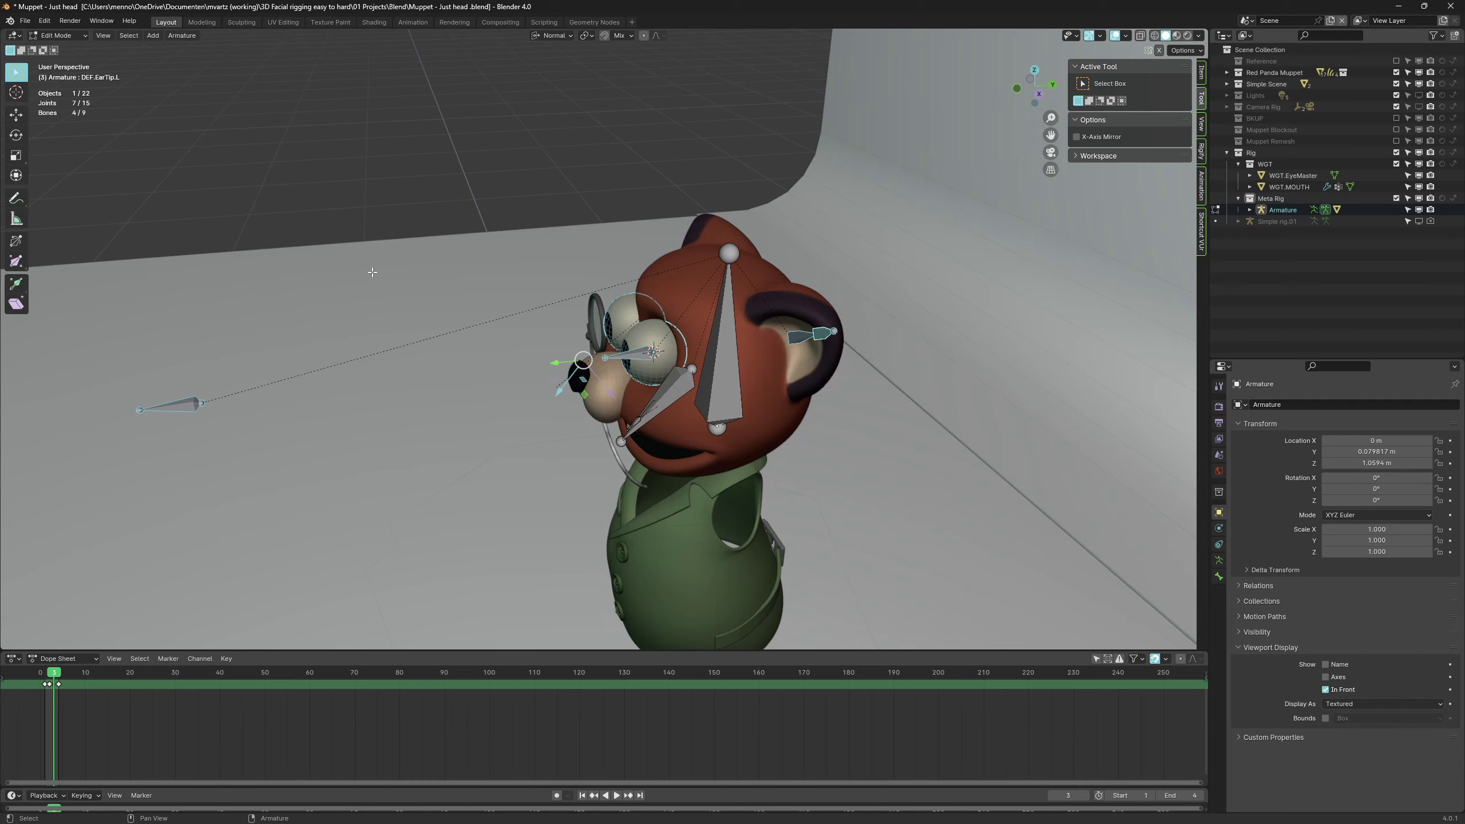
{"action": "key", "text": "F3"}
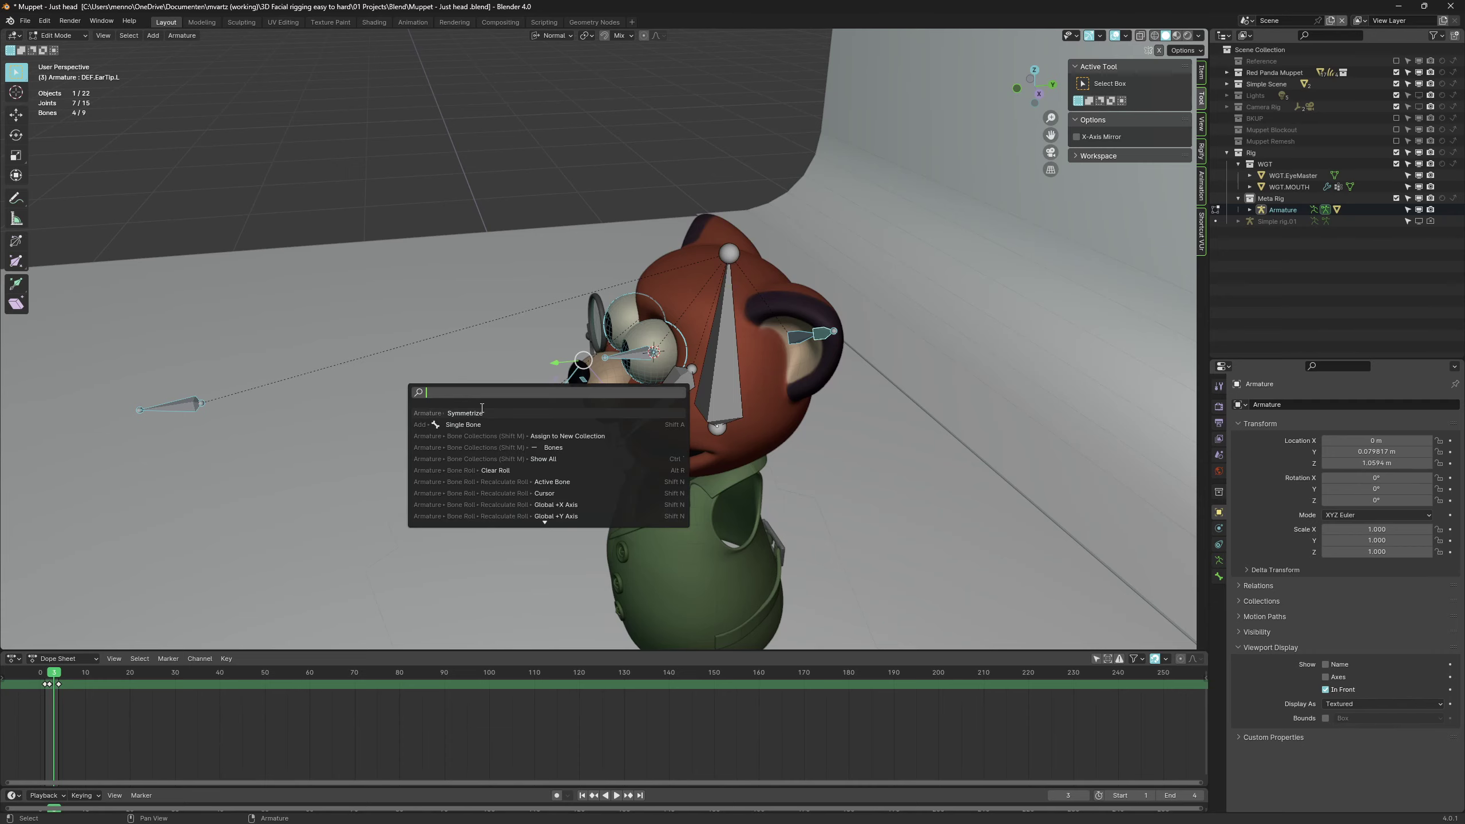
Symmetrize the eye bones to create the right-side counterparts
{"action": "left_click", "coordinate": [479, 413]}
{"action": "middle_click_drag", "start_coordinate": [483, 345], "coordinate": [639, 447]}
{"action": "left_click", "coordinate": [639, 448]}
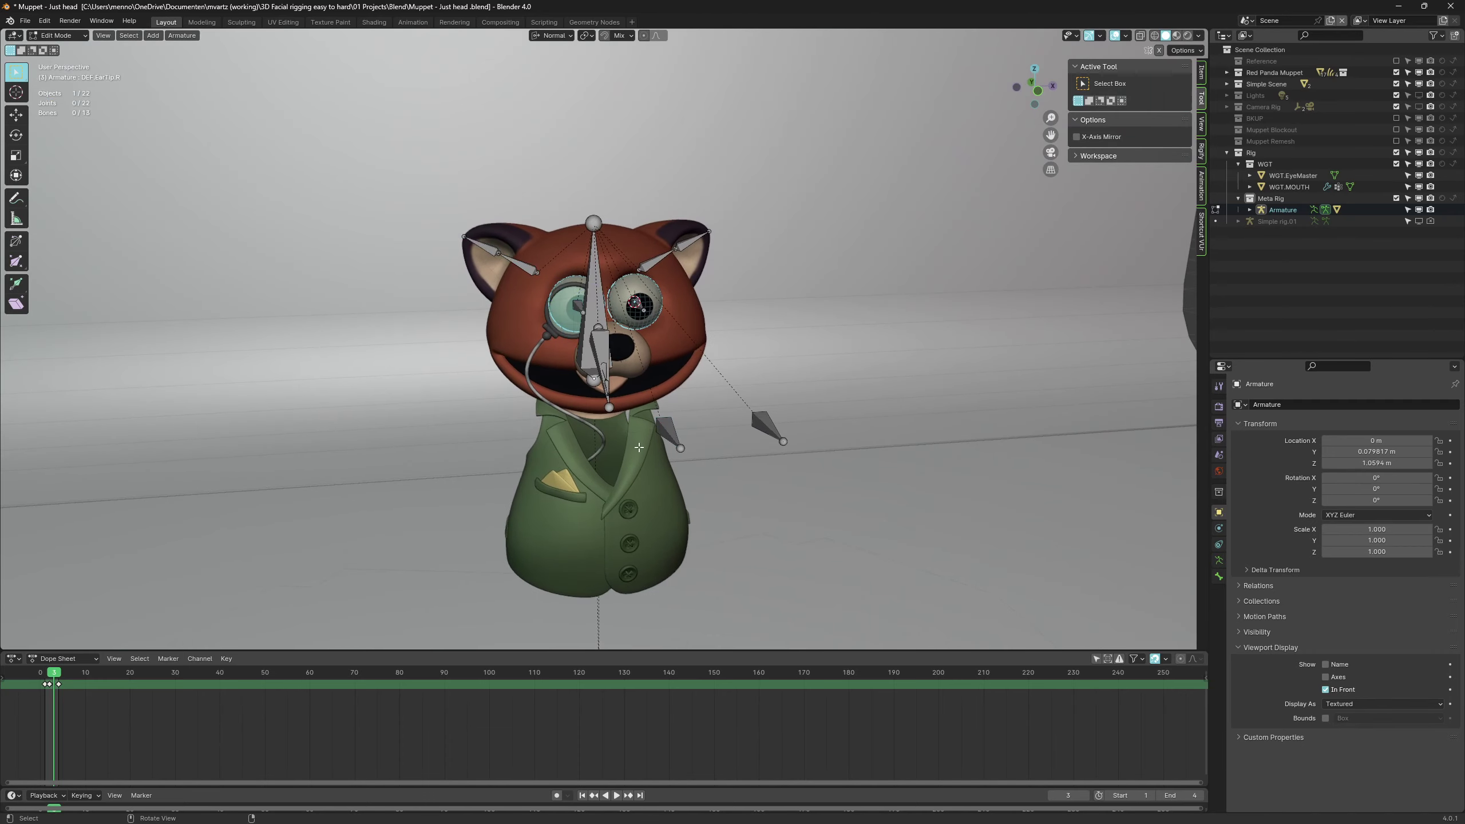
{"action": "key", "text": "ctrl+Tab"}
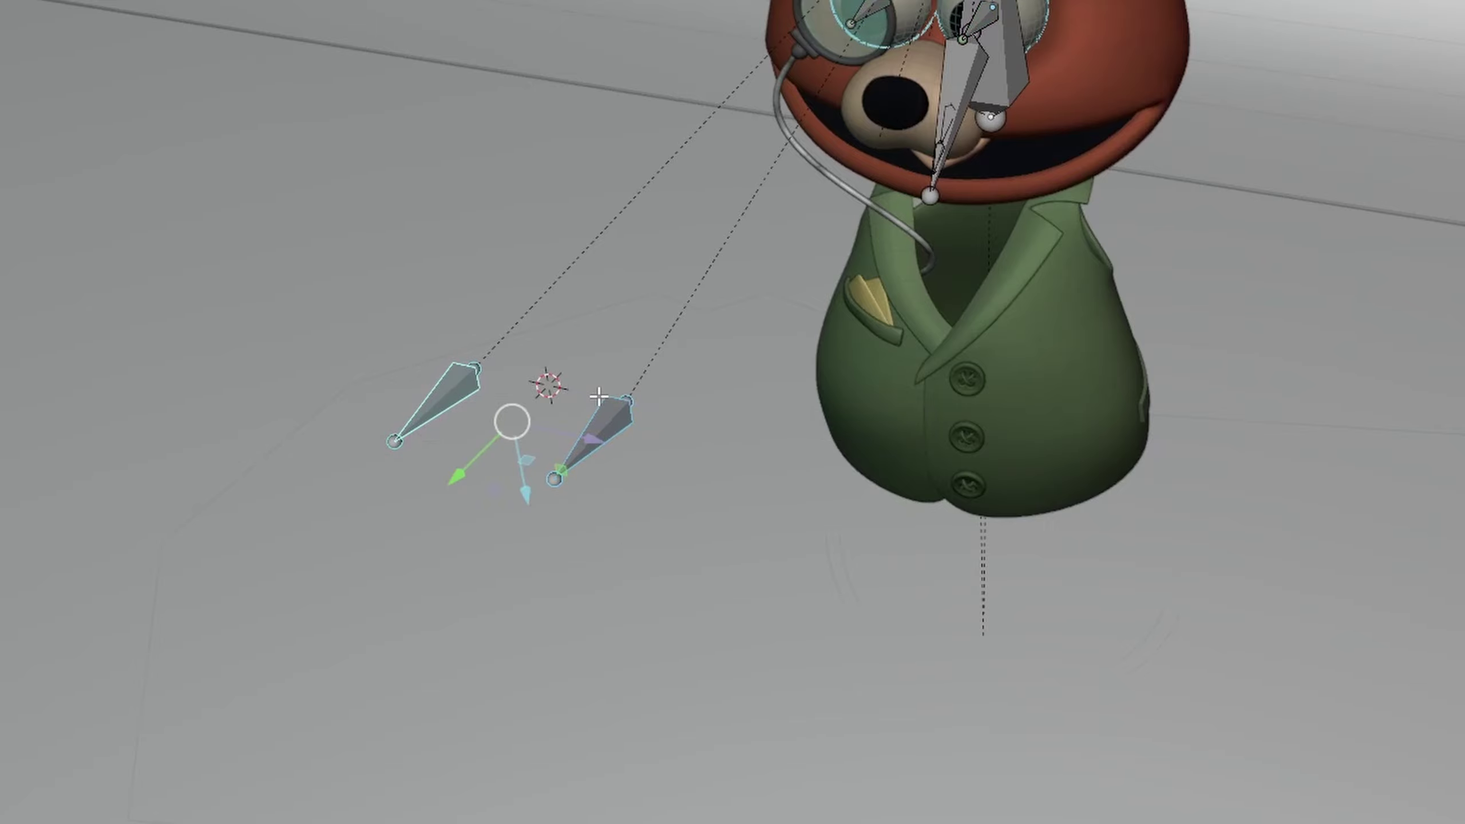
{"action": "key", "text": "Tab"}
{"action": "middle_click_drag", "start_coordinate": [631, 395], "coordinate": [503, 15]}
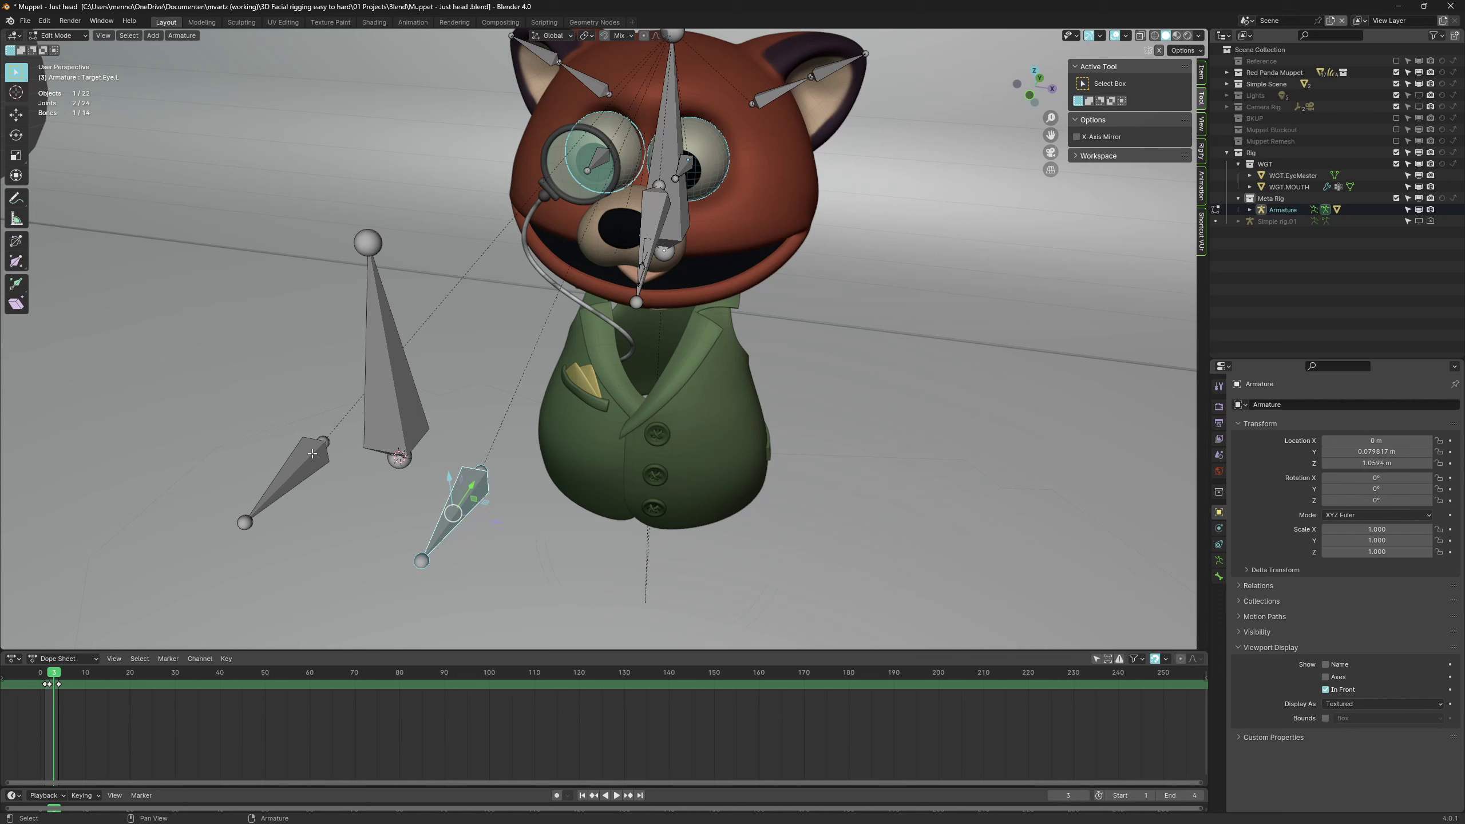
Parent both eye targets to Master.Eye with Keep Offset, then test-rotate in Pose Mode
{"action": "left_click", "coordinate": [312, 454], "text": "shift"}
{"action": "left_click", "coordinate": [394, 413], "text": "shift"}
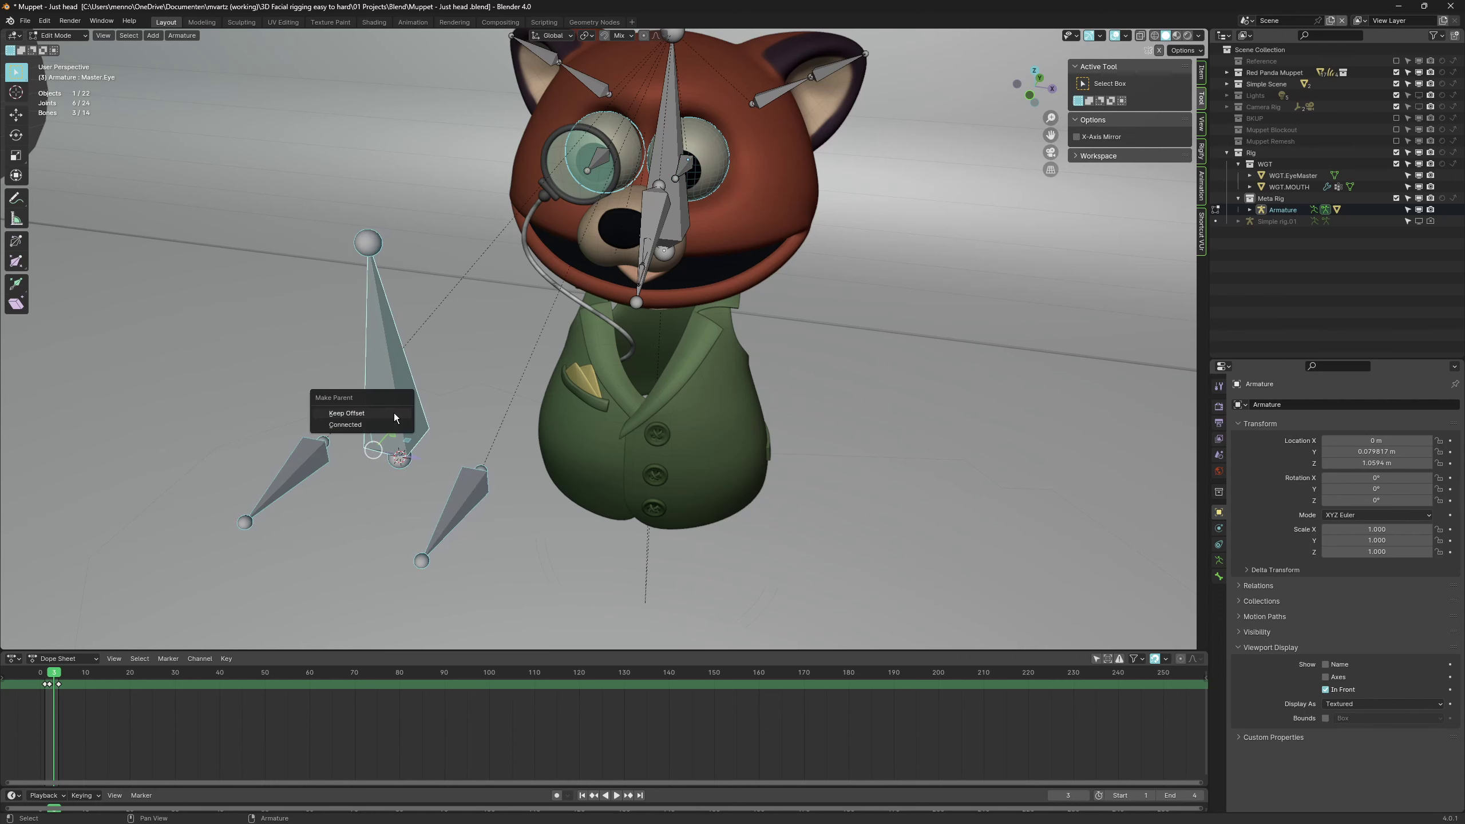
{"action": "left_click", "coordinate": [393, 413]}
{"action": "key", "text": "ctrl+Tab"}
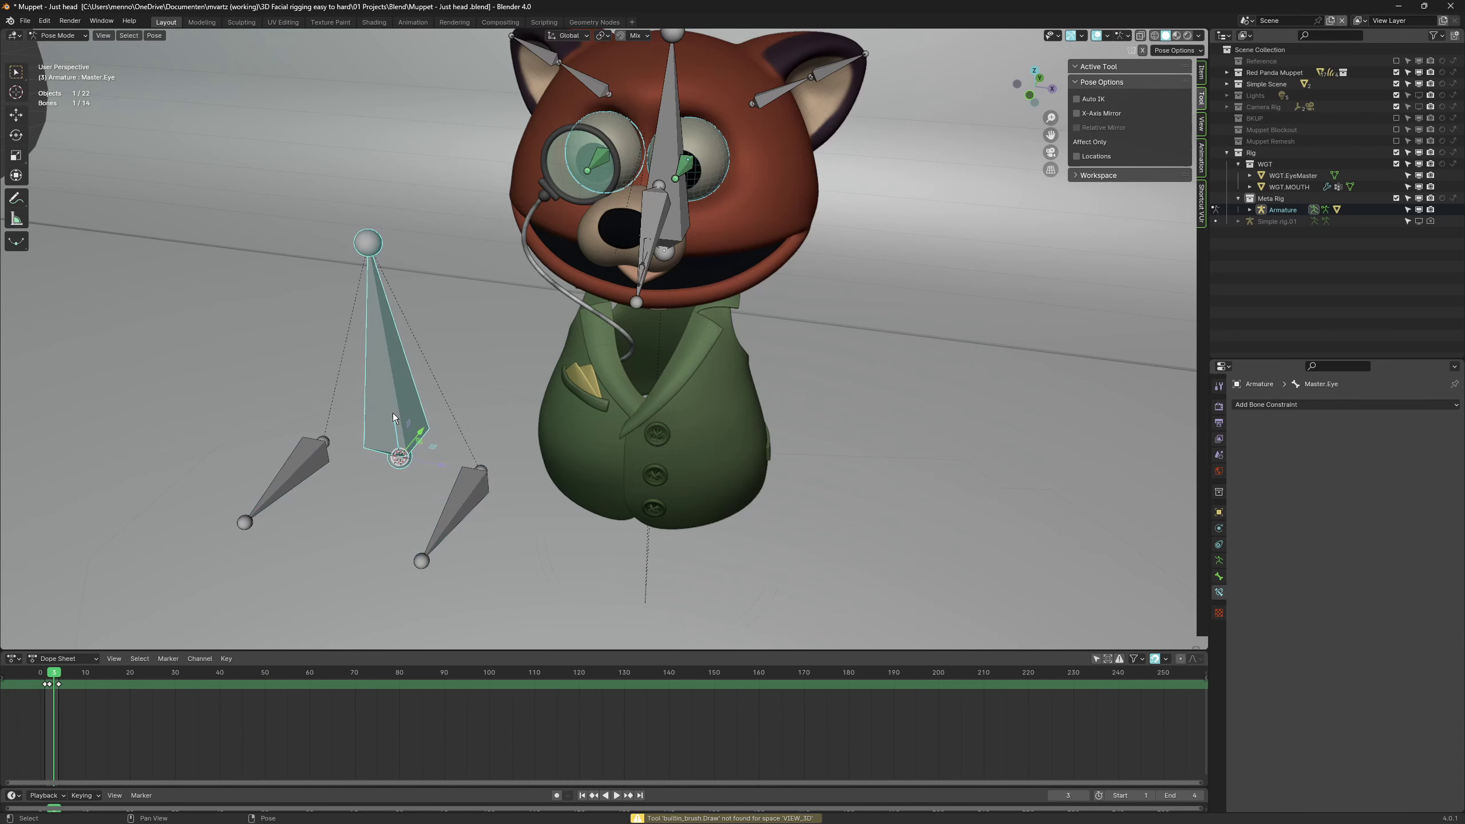
{"action": "key", "text": "r"}
{"action": "key", "text": "Escape"}
Test-move an eye target and test-rotate DEF.Head, cancelling both
{"action": "left_click", "coordinate": [471, 505]}
{"action": "key", "text": "g"}
{"action": "key", "text": "Escape"}
{"action": "middle_click_drag", "start_coordinate": [357, 484], "coordinate": [723, 193]}
{"action": "left_click", "coordinate": [723, 193]}
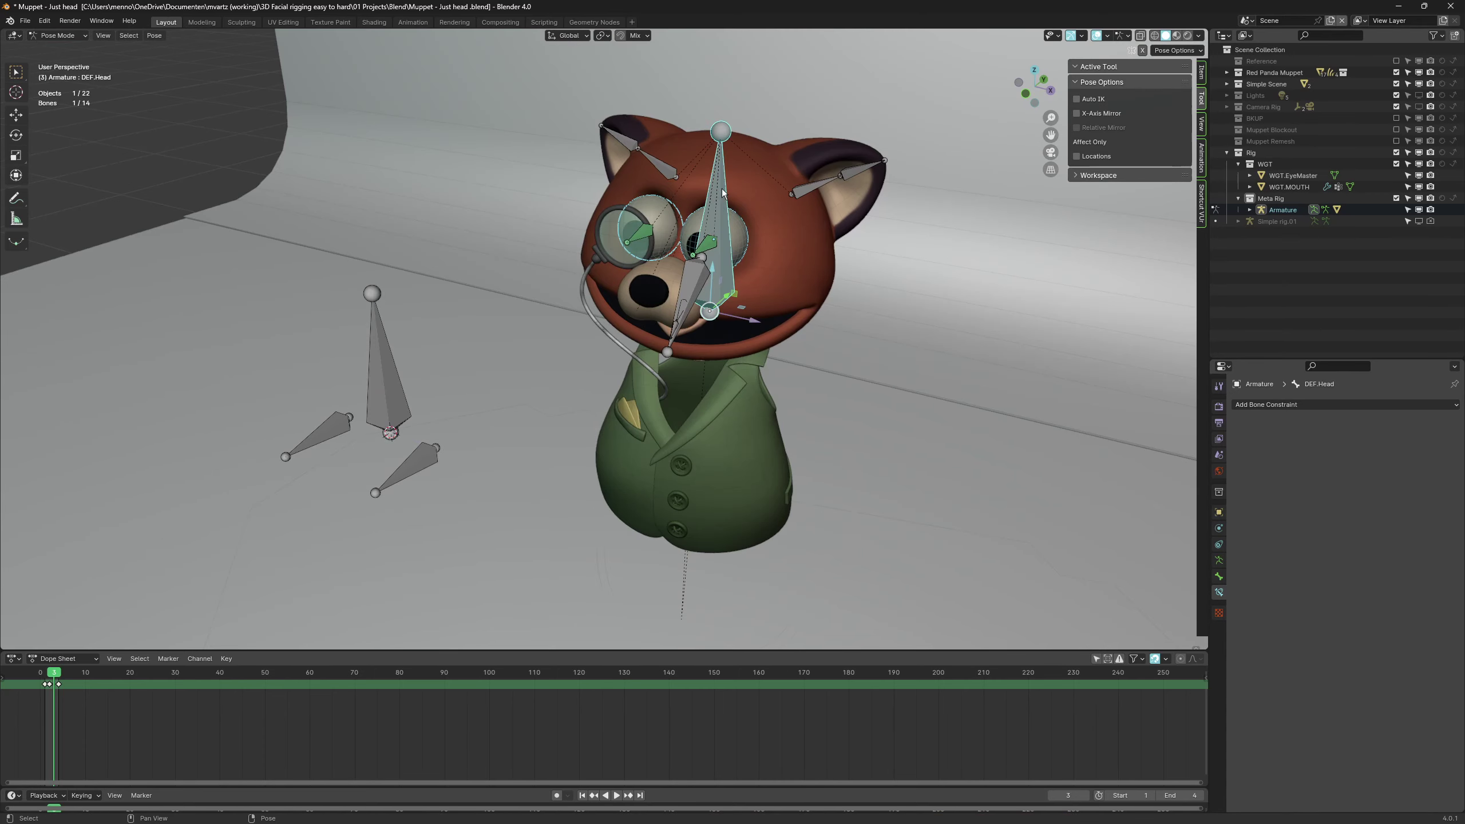
{"action": "key", "text": "r"}
{"action": "key", "text": "Escape"}
Give Master.Eye a Child Of constraint to DEF.Head at 0.333 influence
{"action": "left_click", "coordinate": [389, 361], "text": "shift"}
{"action": "key", "text": "shift+ctrl+c"}
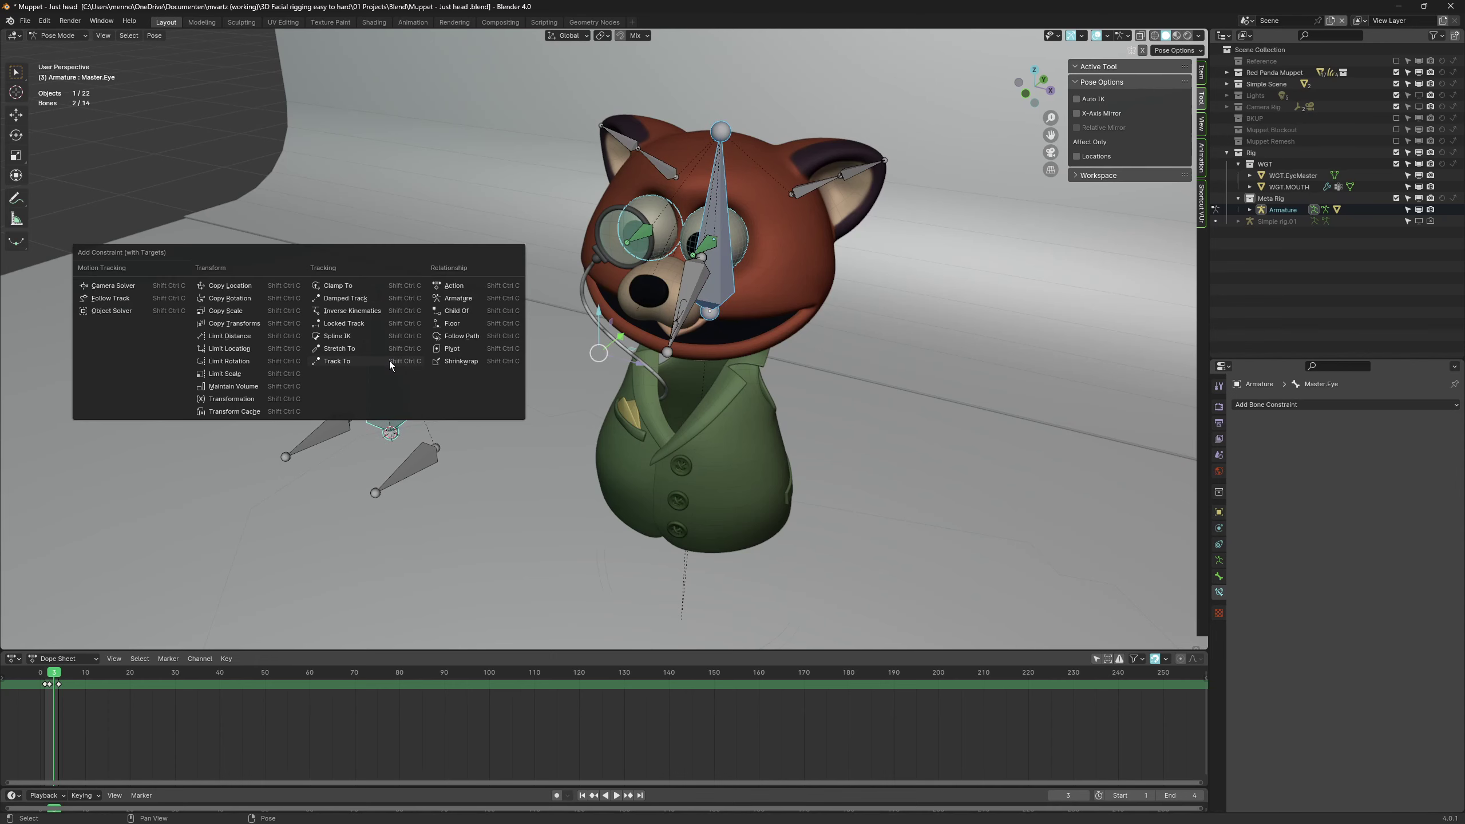
{"action": "left_click", "coordinate": [455, 311]}
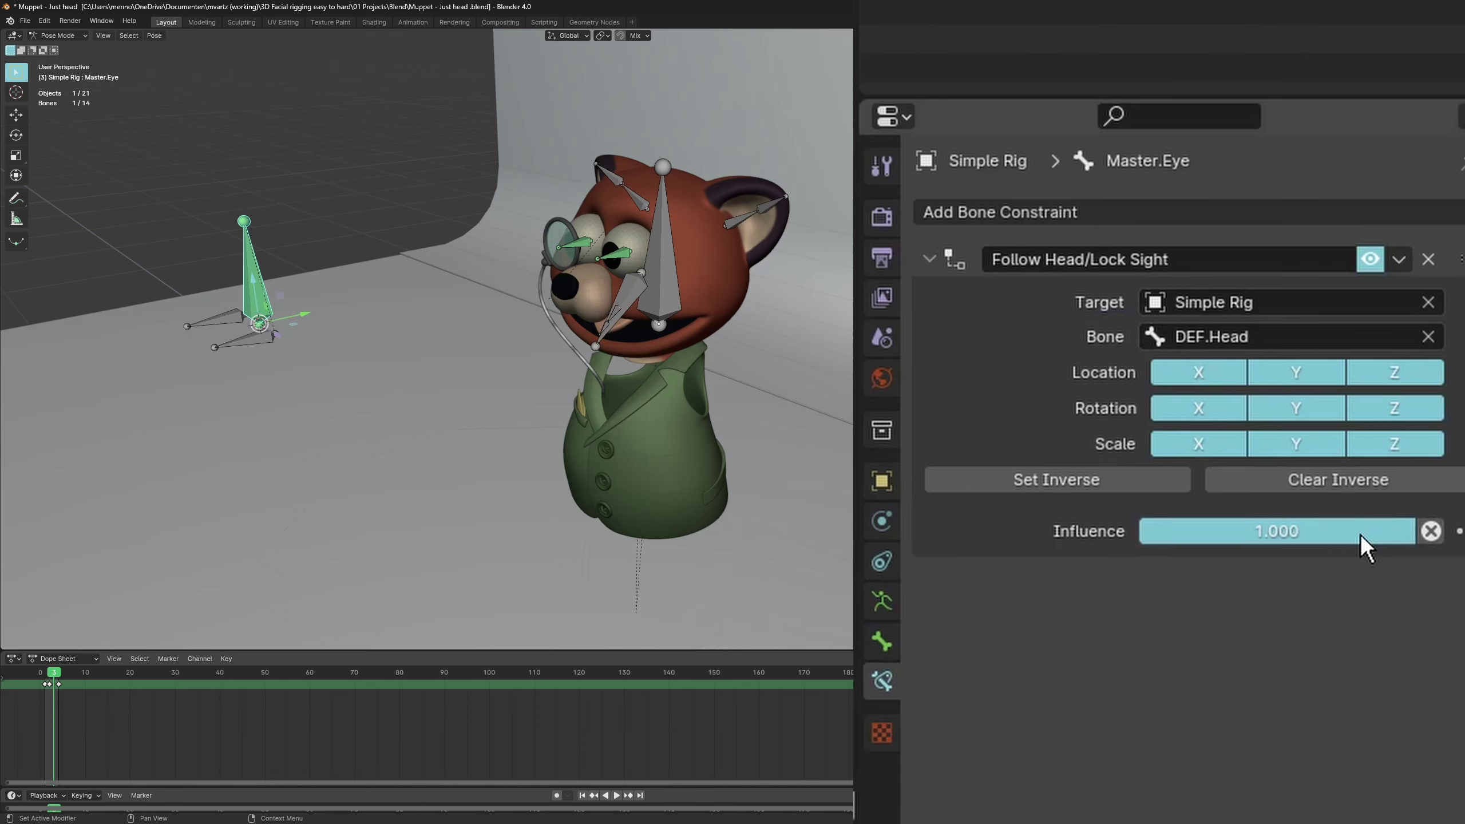
{"action": "left_click", "coordinate": [1429, 530]}
{"action": "left_click_drag", "start_coordinate": [1275, 531], "coordinate": [1320, 531]}
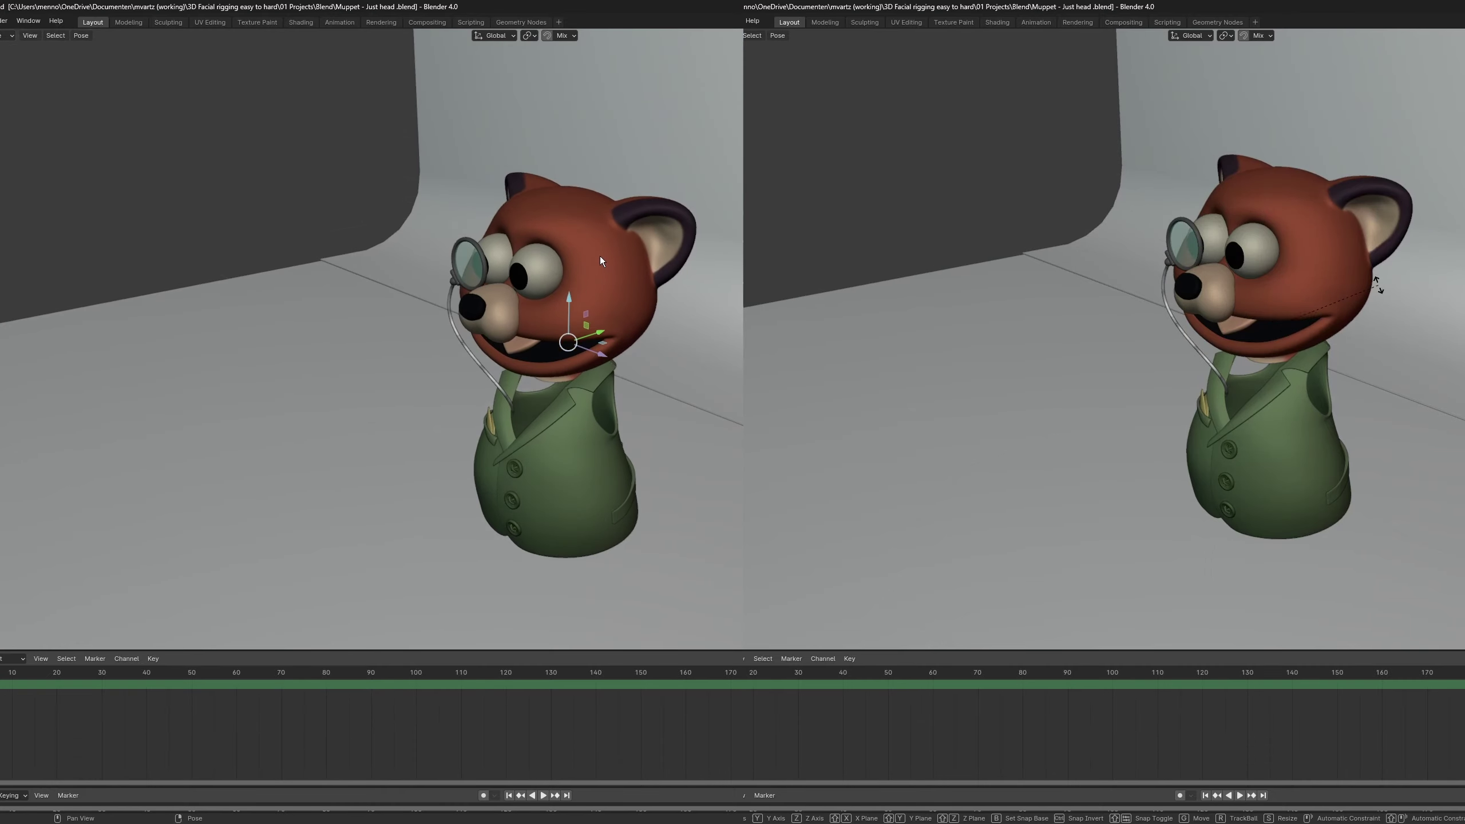
Confirm the head rotation, then select Muppet_Lo with the Armature for parenting
{"action": "left_click", "coordinate": [604, 253]}
{"action": "key", "text": "r"}
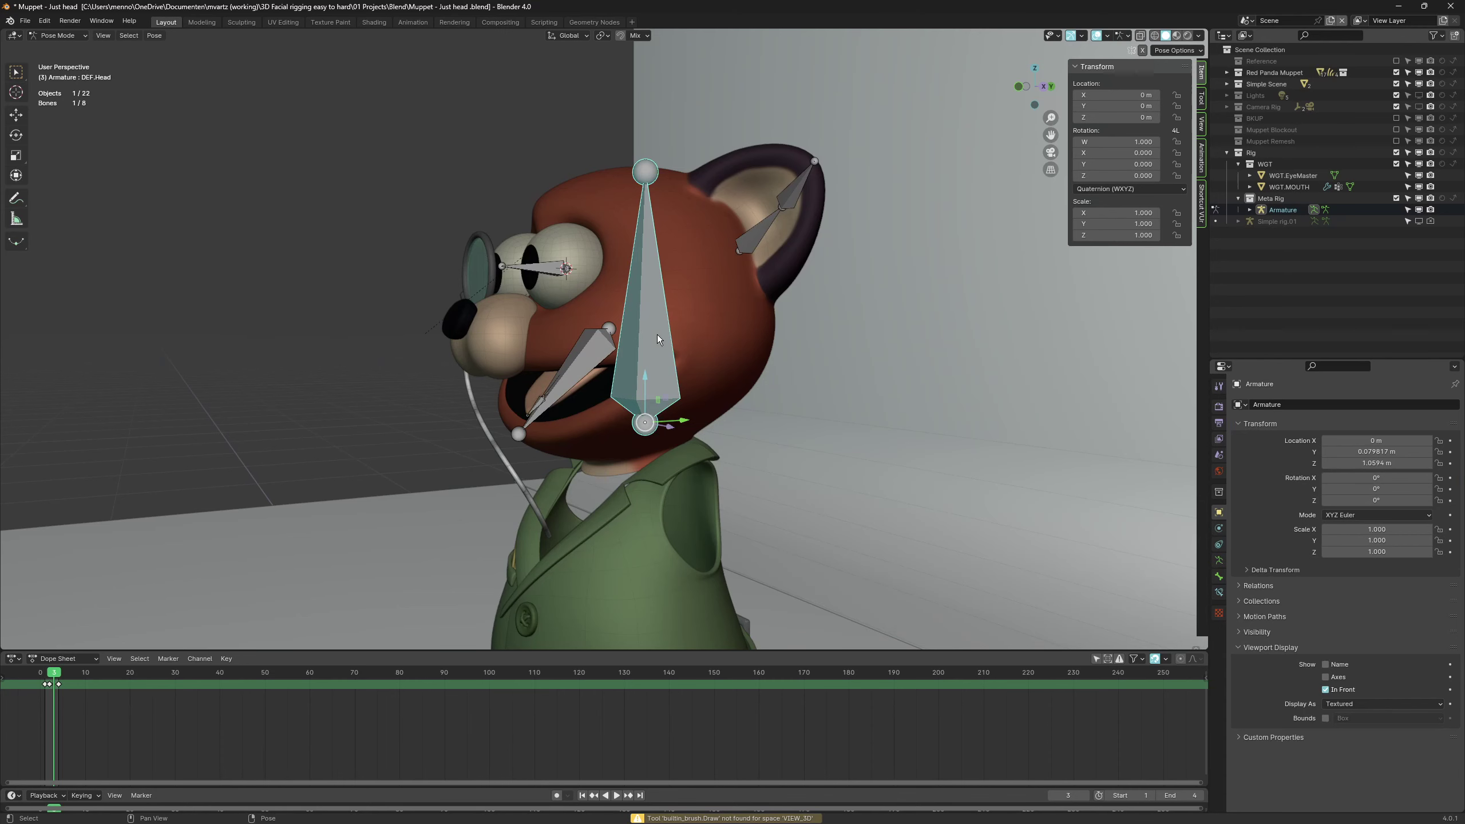
{"action": "left_click", "coordinate": [654, 305], "text": "shift"}
{"action": "key", "text": "ctrl+Tab"}
{"action": "key", "text": "ctrl+p"}
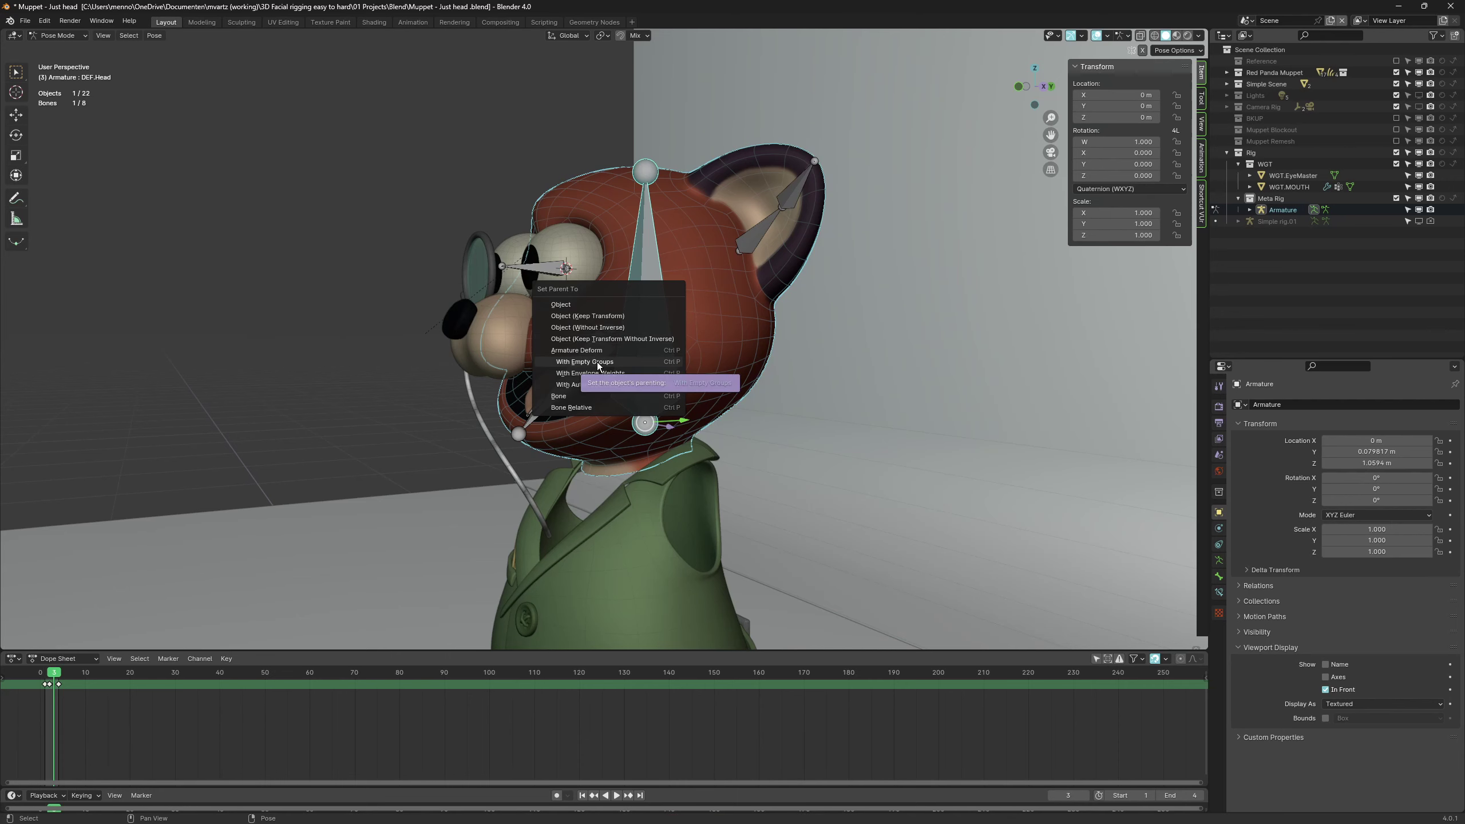
Parent the Muppet_Lo mesh to the armature with empty groups and select the DEF.Head vertex group
{"action": "left_click", "coordinate": [598, 362]}
{"action": "left_click", "coordinate": [728, 323]}
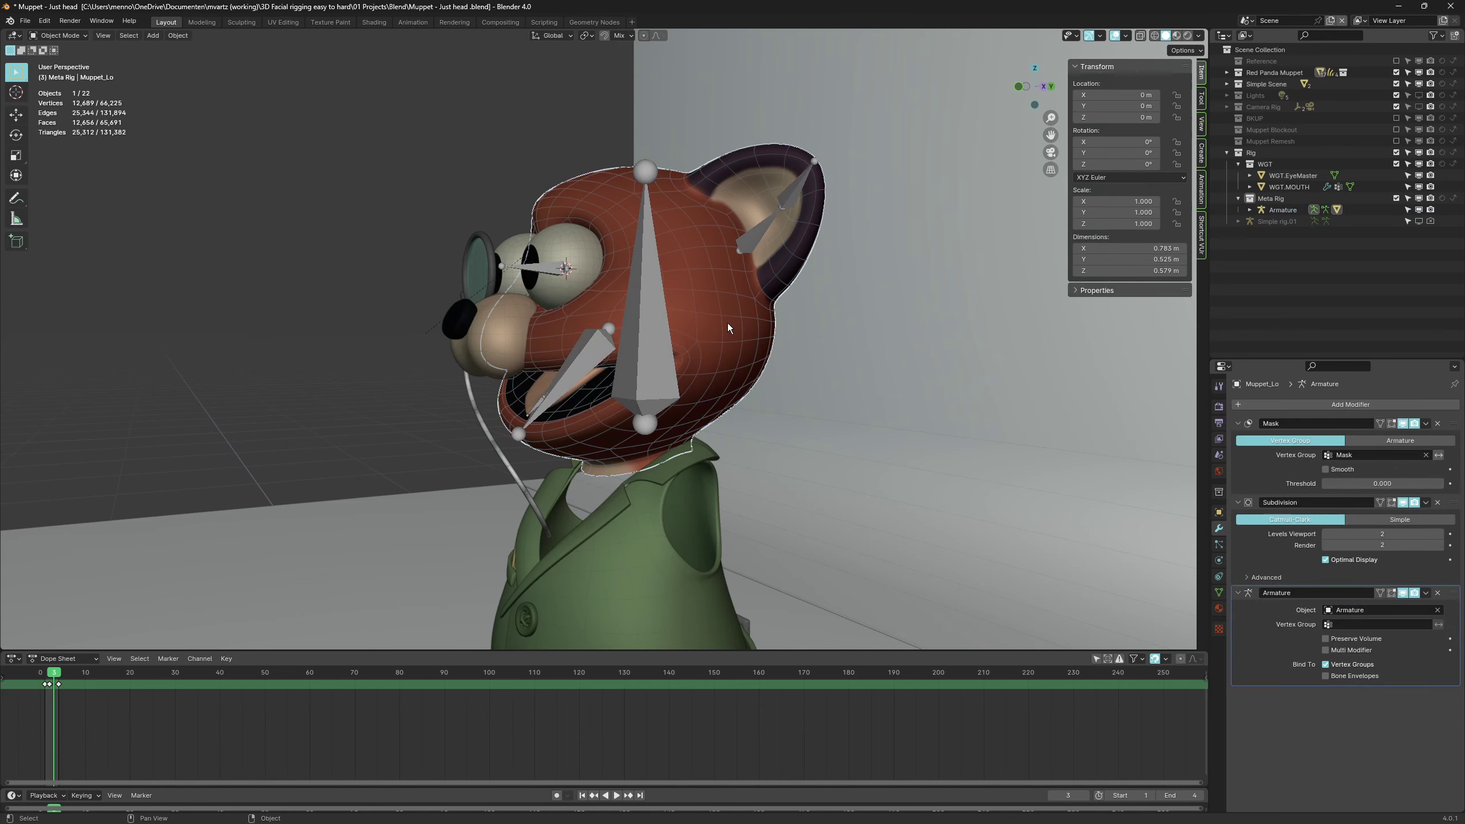
{"action": "left_click", "coordinate": [1219, 575]}
{"action": "left_click", "coordinate": [1219, 559]}
{"action": "left_click", "coordinate": [850, 586]}
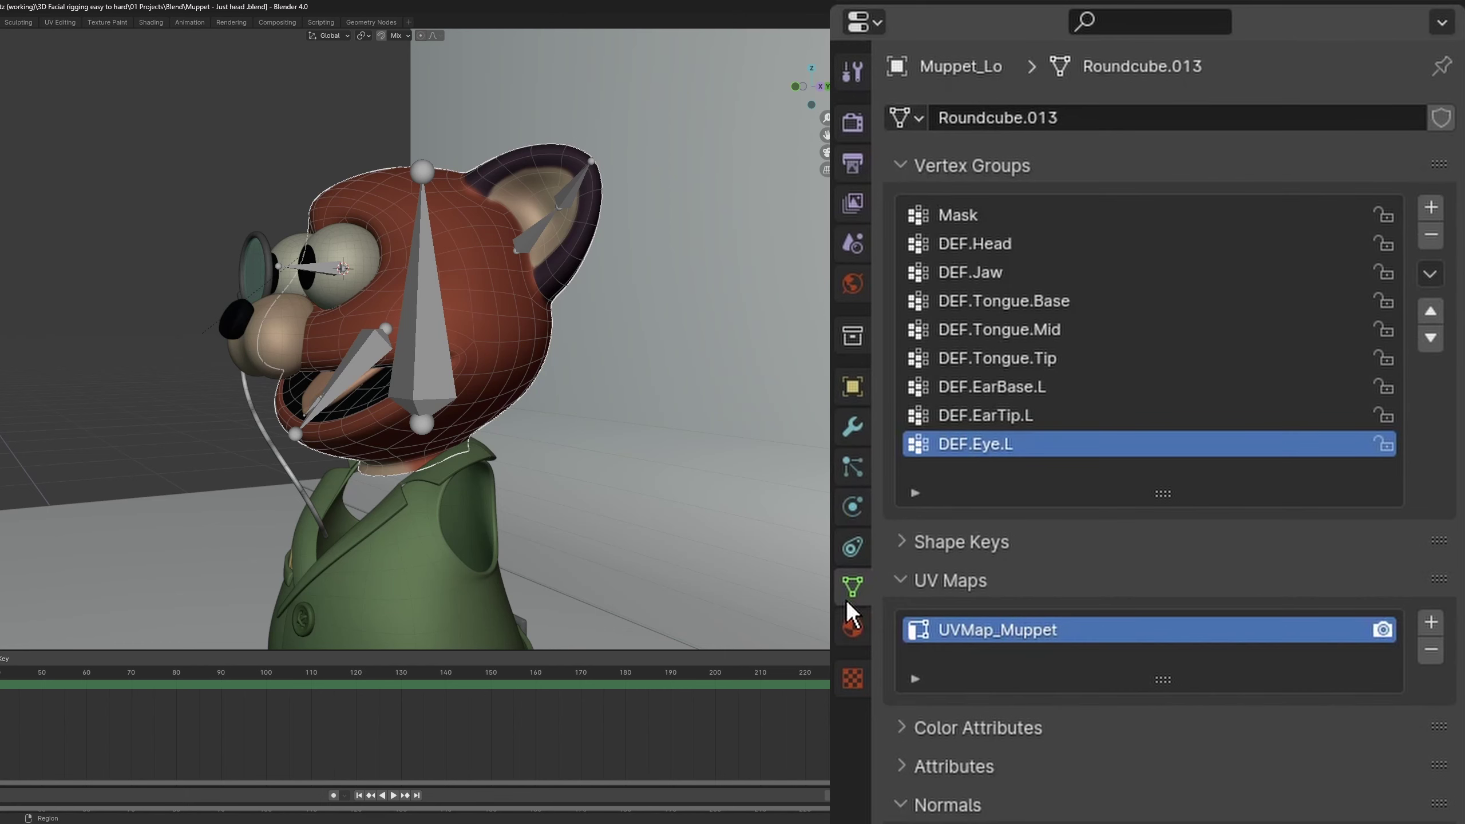
{"action": "left_click", "coordinate": [992, 223]}
{"action": "left_click", "coordinate": [990, 242]}
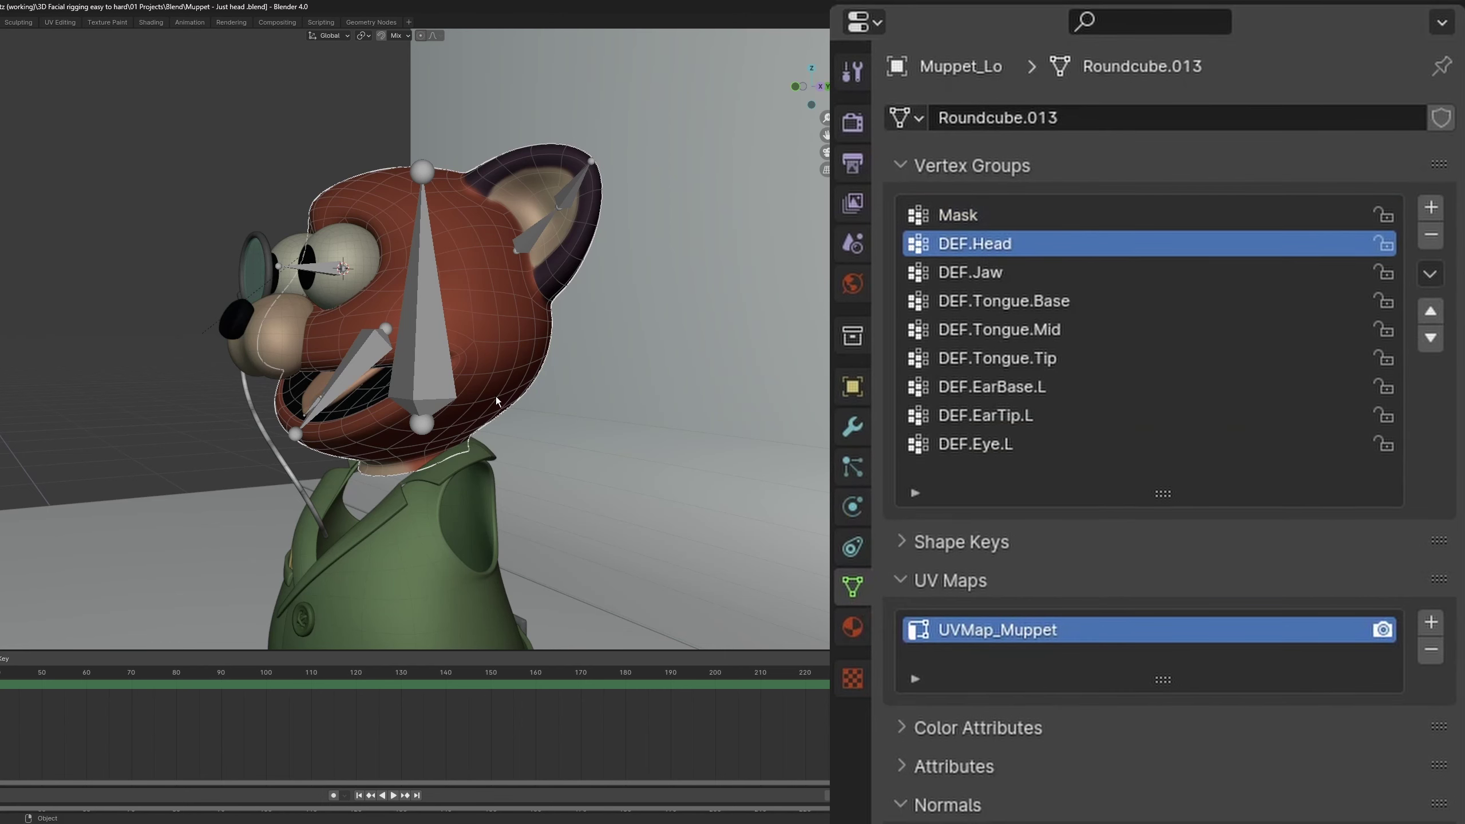
Enter Weight Paint via the Ctrl+Tab pie, choose the Add brush at weight 1.000, and undo a trial stroke
{"action": "key", "text": "Tab"}
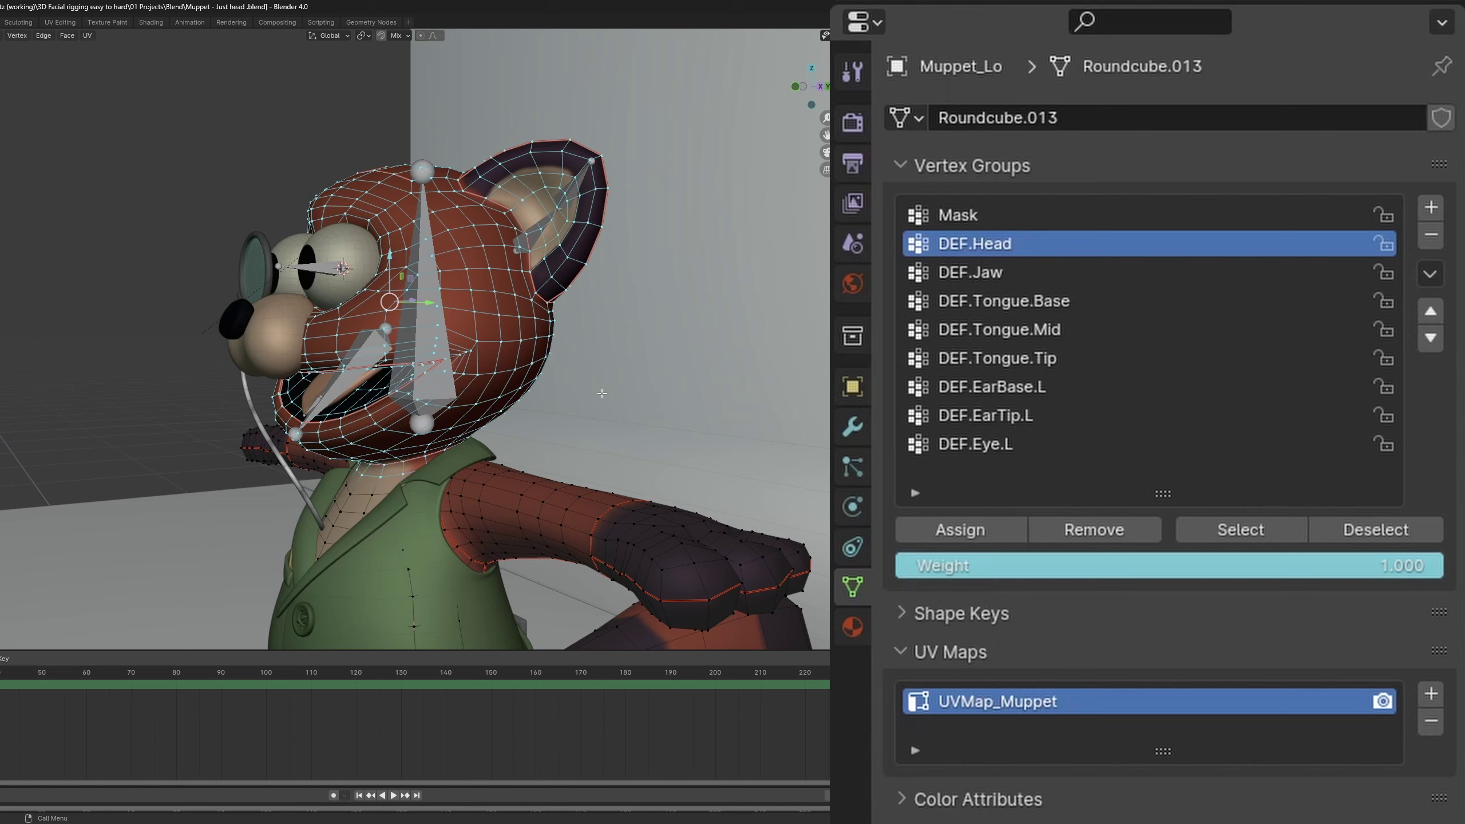
{"action": "key", "text": "ctrl+Tab"}
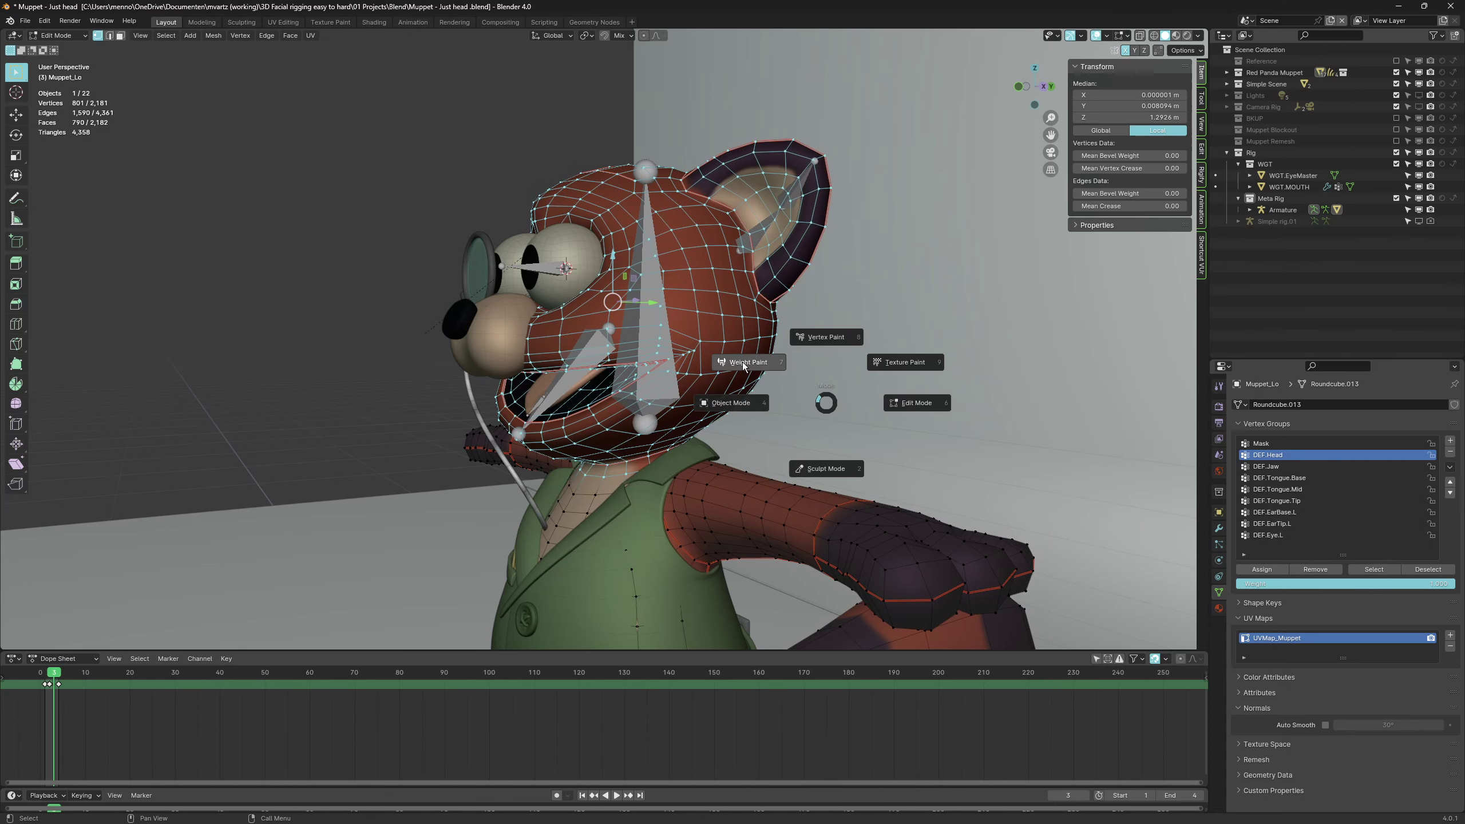
{"action": "left_click", "coordinate": [743, 364]}
{"action": "left_click", "coordinate": [1201, 97]}
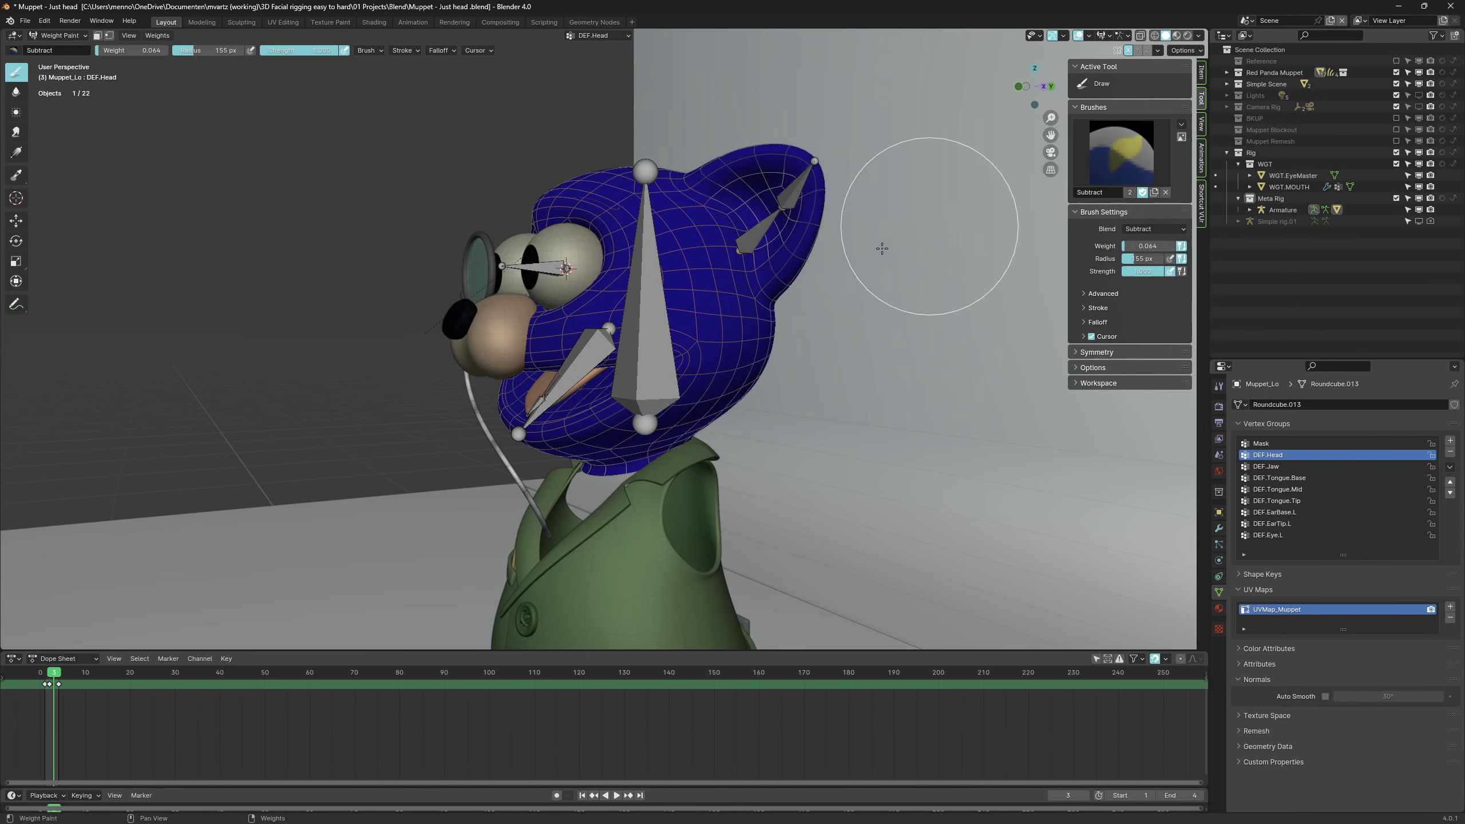
{"action": "left_click", "coordinate": [1106, 161]}
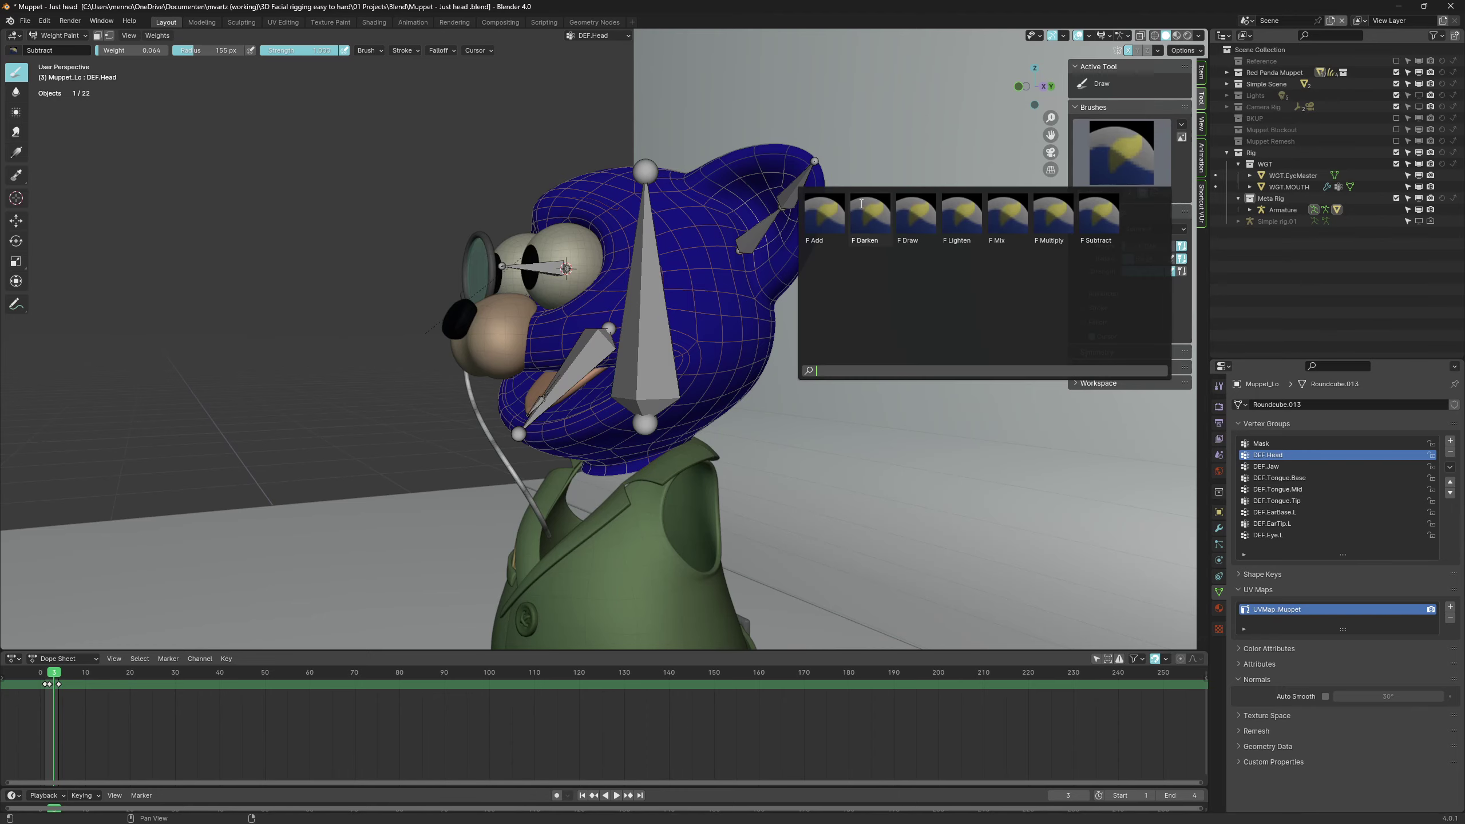
{"action": "left_click", "coordinate": [861, 222]}
{"action": "left_click_drag", "start_coordinate": [1139, 246], "coordinate": [1176, 246]}
{"action": "mouse_move", "coordinate": [680, 288]}
{"action": "left_mouse_down"}
{"action": "mouse_move", "coordinate": [739, 281]}
{"action": "mouse_move", "coordinate": [698, 334]}
{"action": "mouse_move", "coordinate": [703, 290]}
{"action": "mouse_move", "coordinate": [721, 320]}
{"action": "left_mouse_up"}
{"action": "mouse_move", "coordinate": [721, 322]}
{"action": "middle_mouse_down"}
{"action": "mouse_move", "coordinate": [798, 335]}
{"action": "mouse_move", "coordinate": [644, 333]}
{"action": "middle_mouse_up"}
{"action": "key", "text": "ctrl+z"}
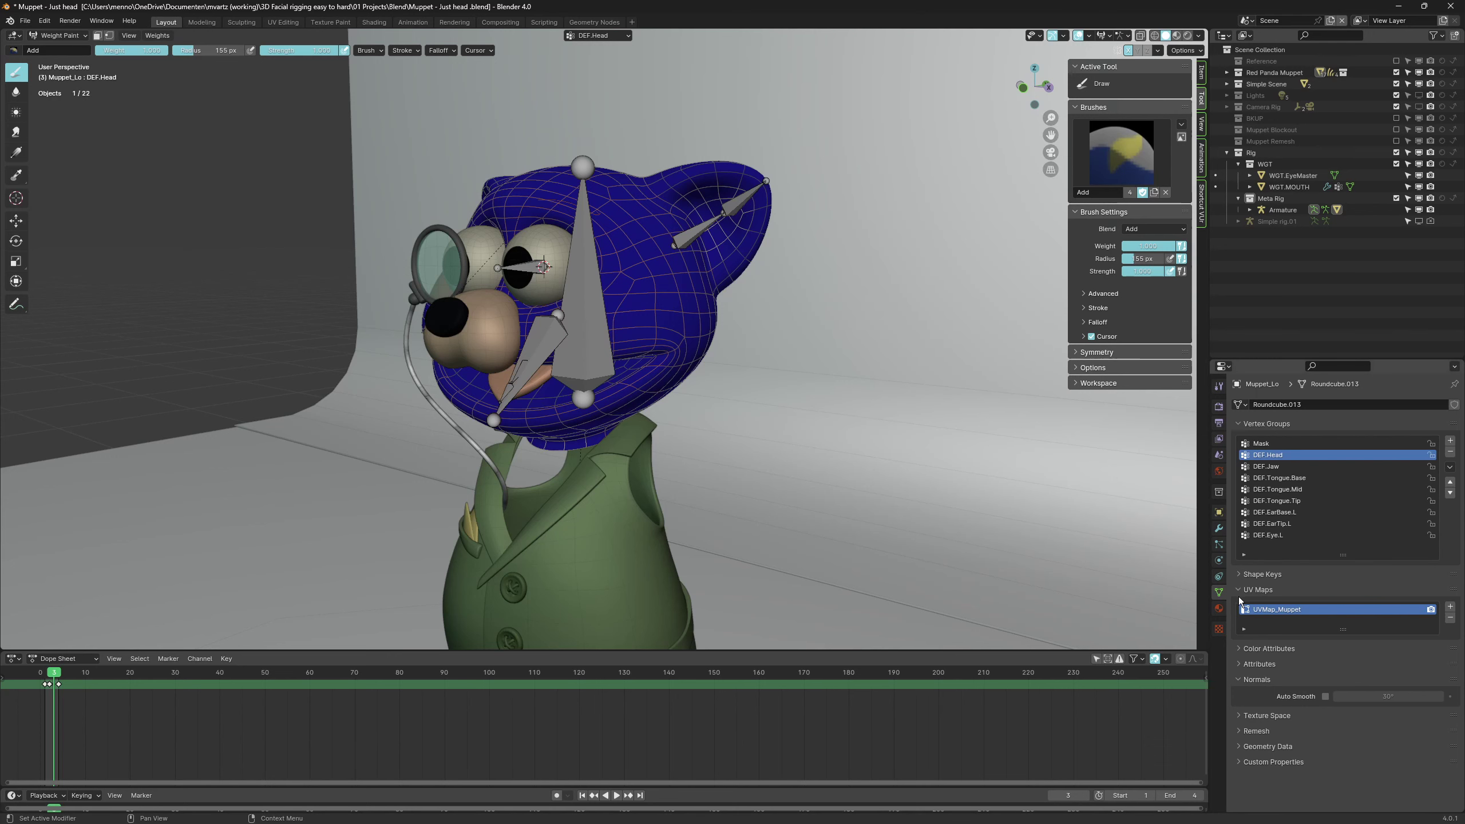
Return to Weight Paint and remove head weight from the right ear
{"action": "key", "text": "Tab"}
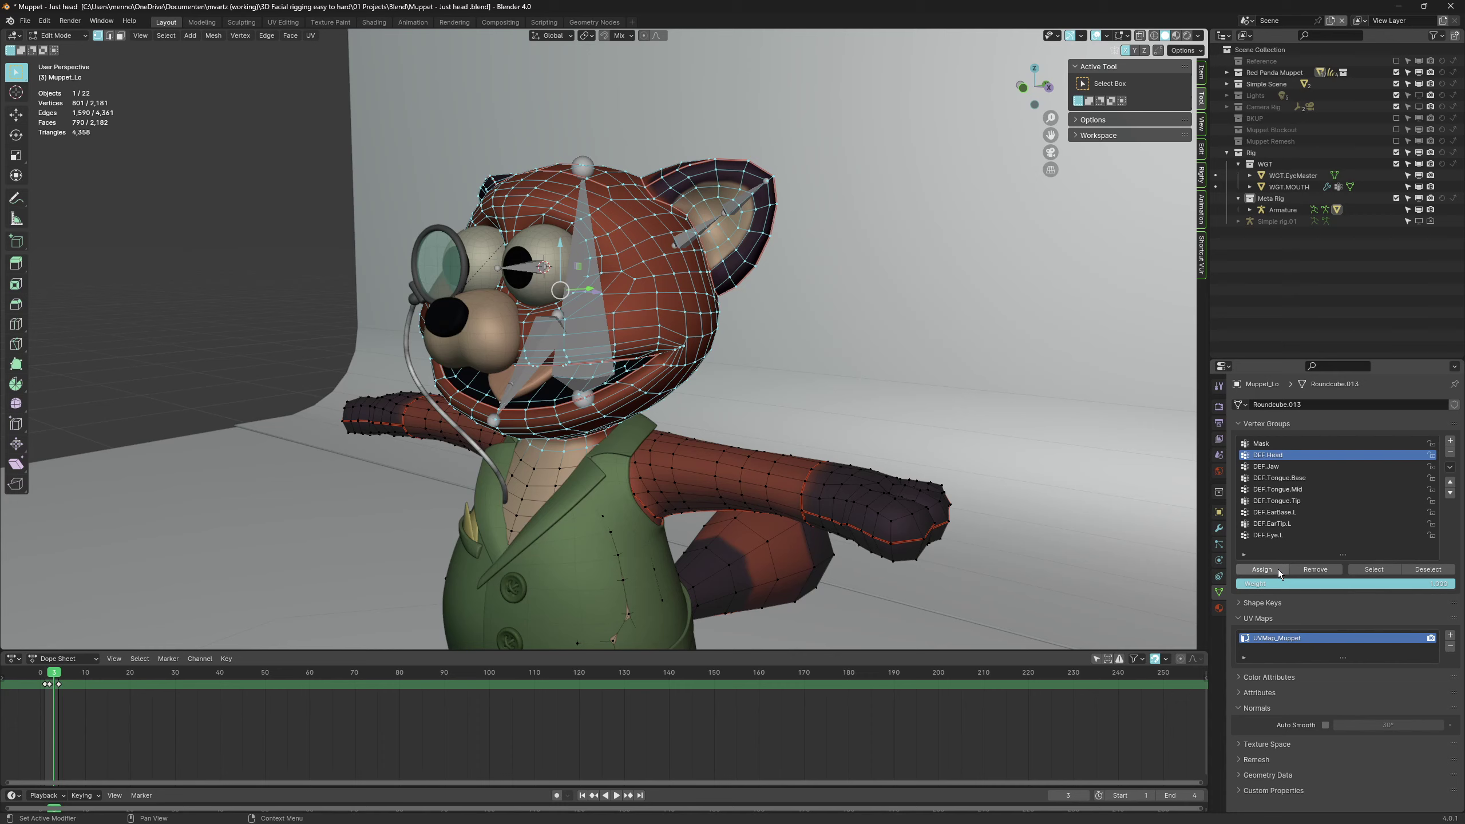
{"action": "key", "text": "ctrl+Tab"}
{"action": "left_click", "coordinate": [768, 330]}
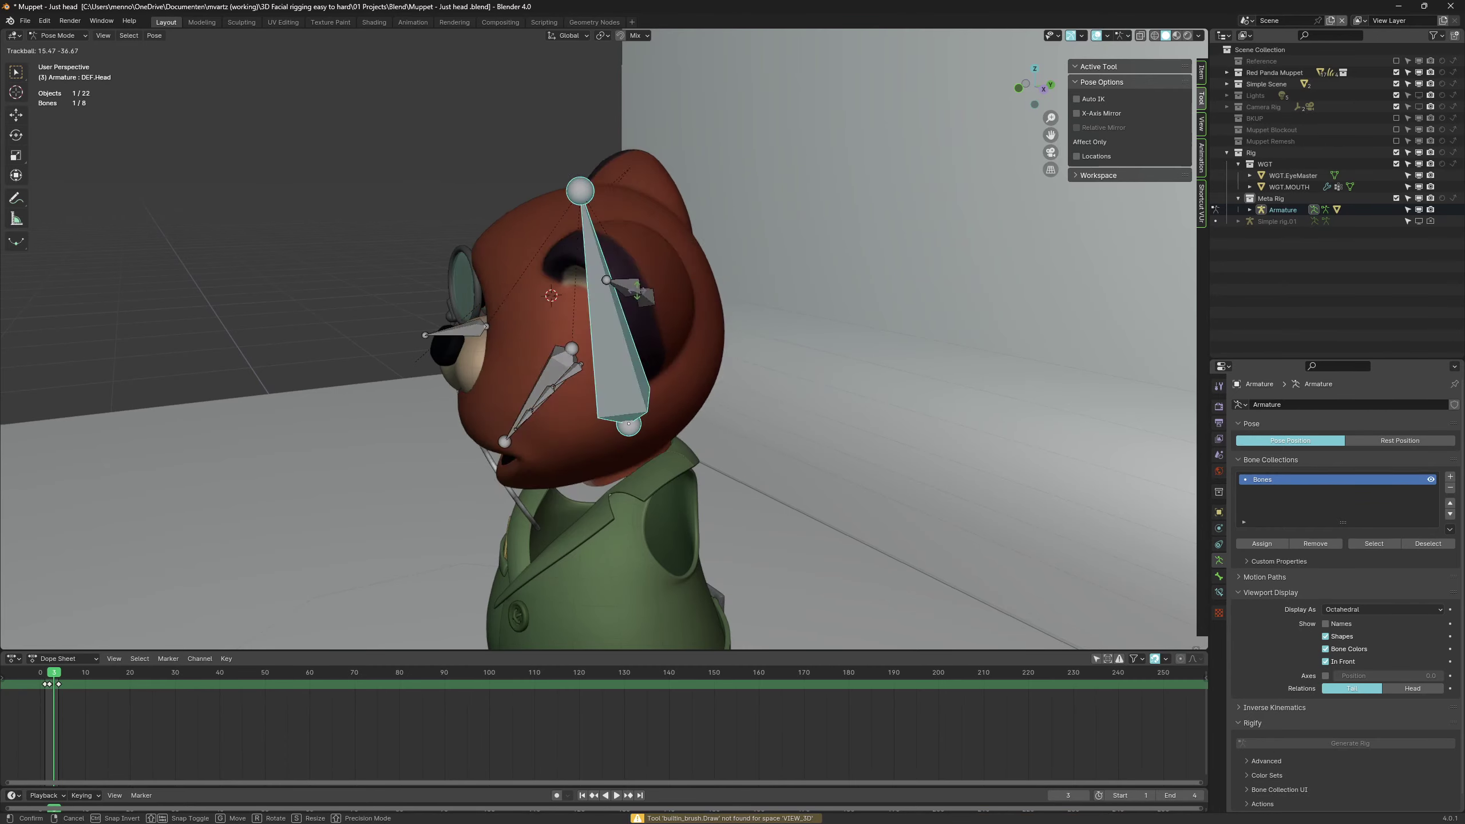
{"action": "right_click", "coordinate": [627, 279]}
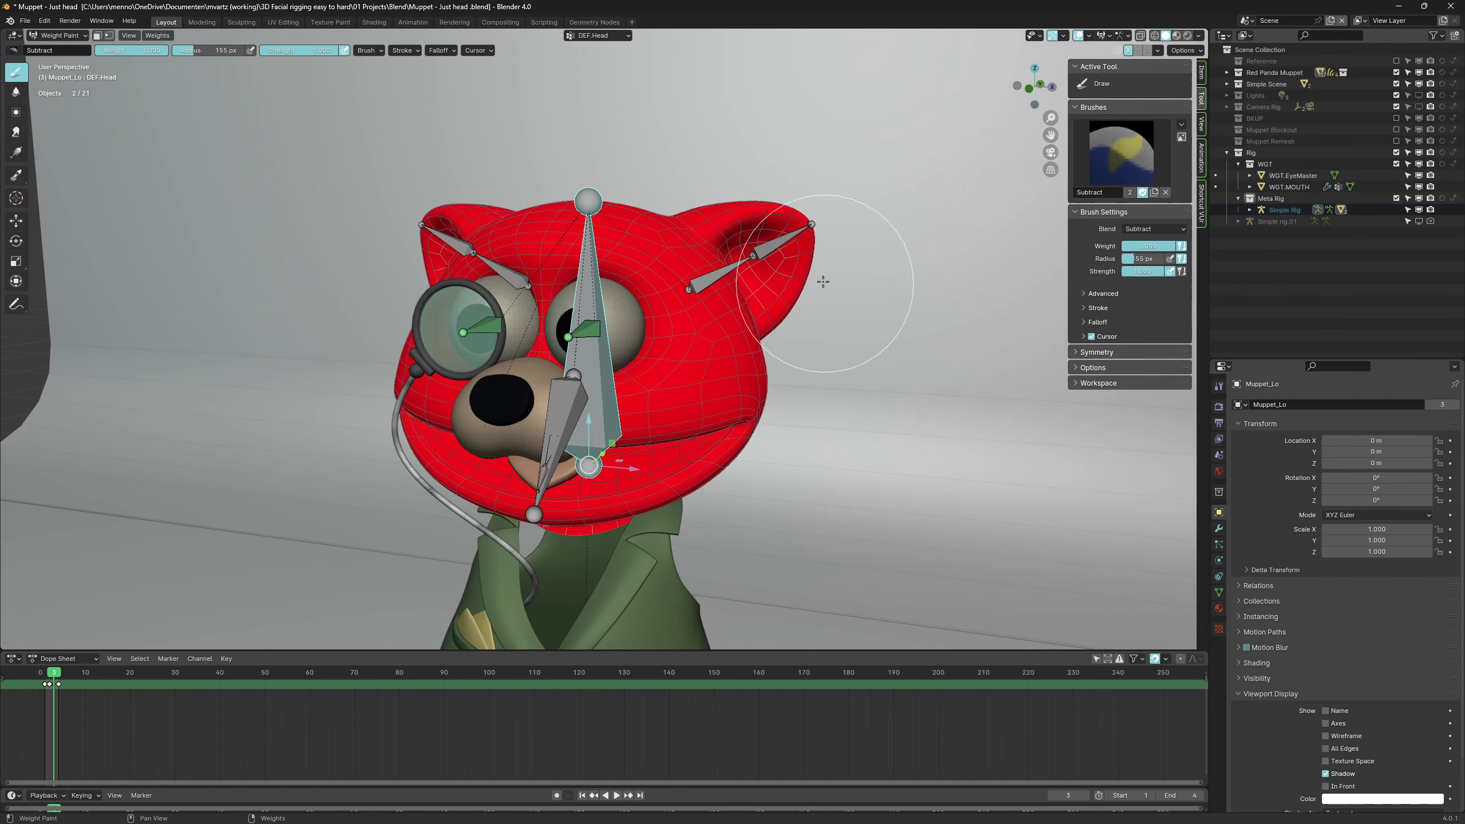
{"action": "left_click_drag", "start_coordinate": [757, 271], "coordinate": [756, 249]}
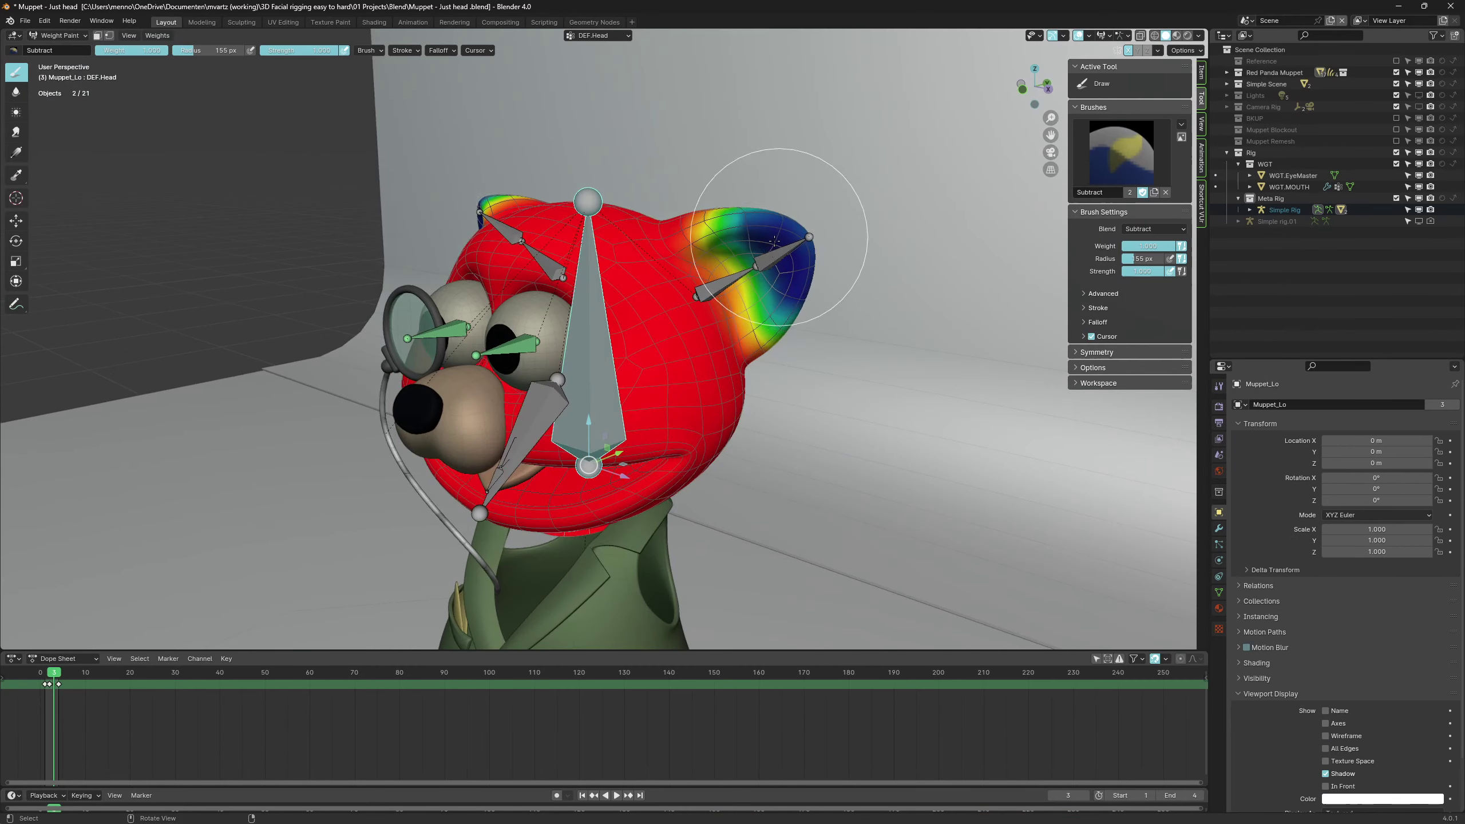
{"action": "left_click_drag", "start_coordinate": [750, 257], "coordinate": [743, 249]}
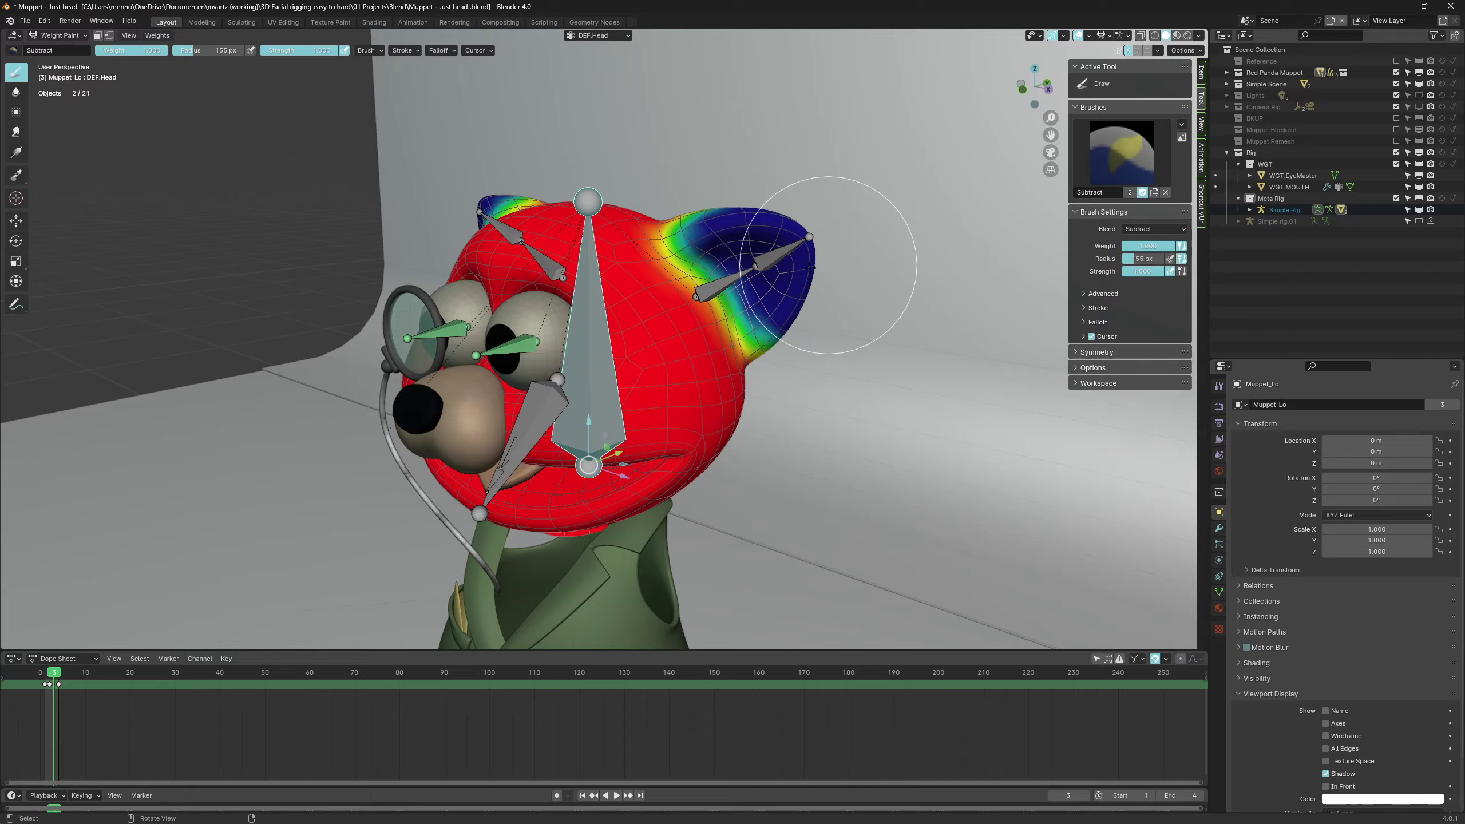
{"action": "mouse_move", "coordinate": [742, 250]}
{"action": "middle_mouse_down"}
{"action": "mouse_move", "coordinate": [444, 245]}
{"action": "mouse_move", "coordinate": [455, 292]}
{"action": "mouse_move", "coordinate": [663, 291]}
{"action": "middle_mouse_up"}
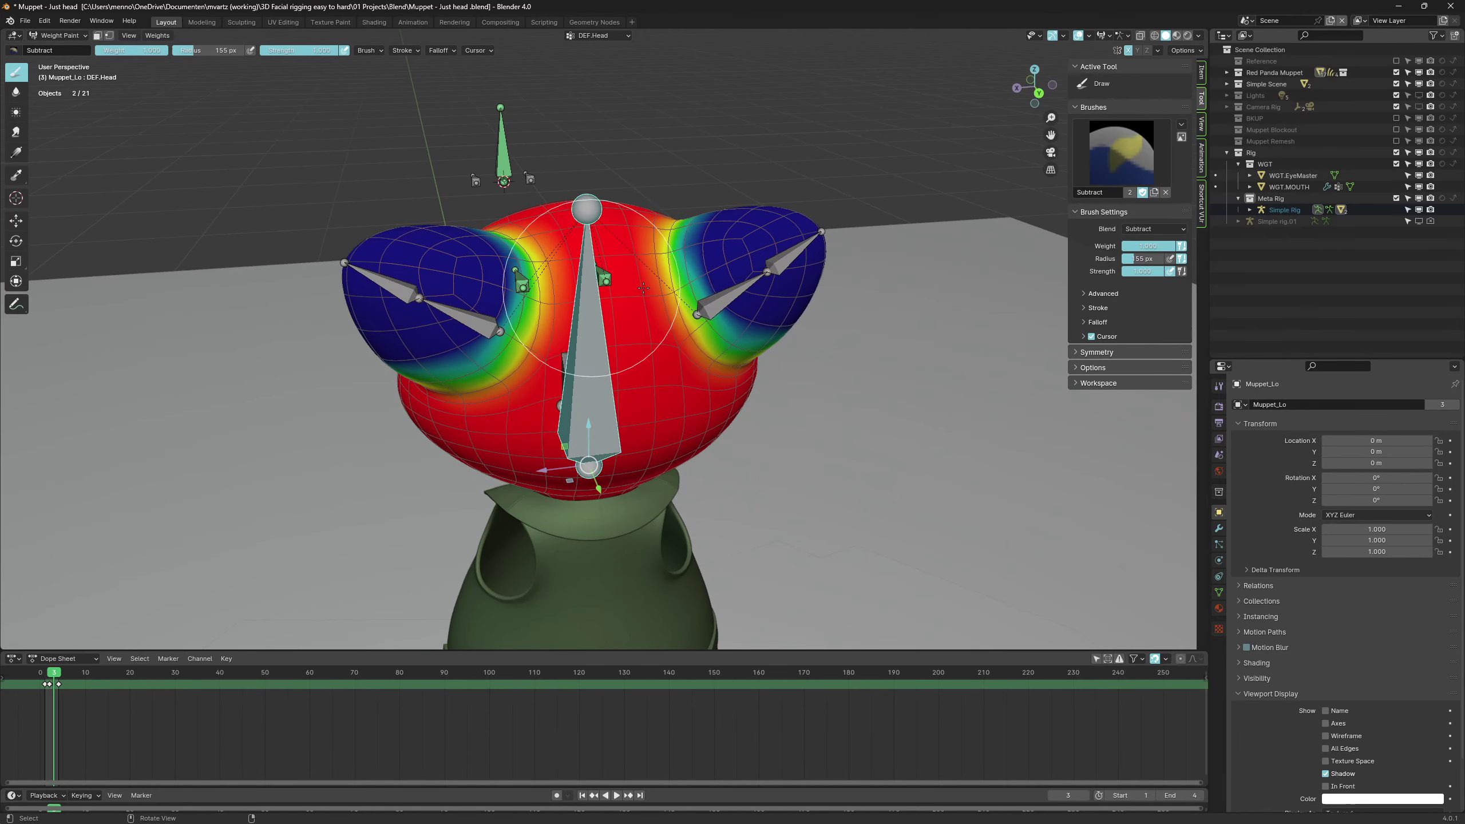
Smooth the DEF.EarTip.R weights from Quick Favorites, check Weights > Smooth, then activate DEF.Jaw
{"action": "left_click", "coordinate": [438, 283], "text": "ctrl"}
{"action": "key", "text": "q"}
{"action": "left_click", "coordinate": [602, 290]}
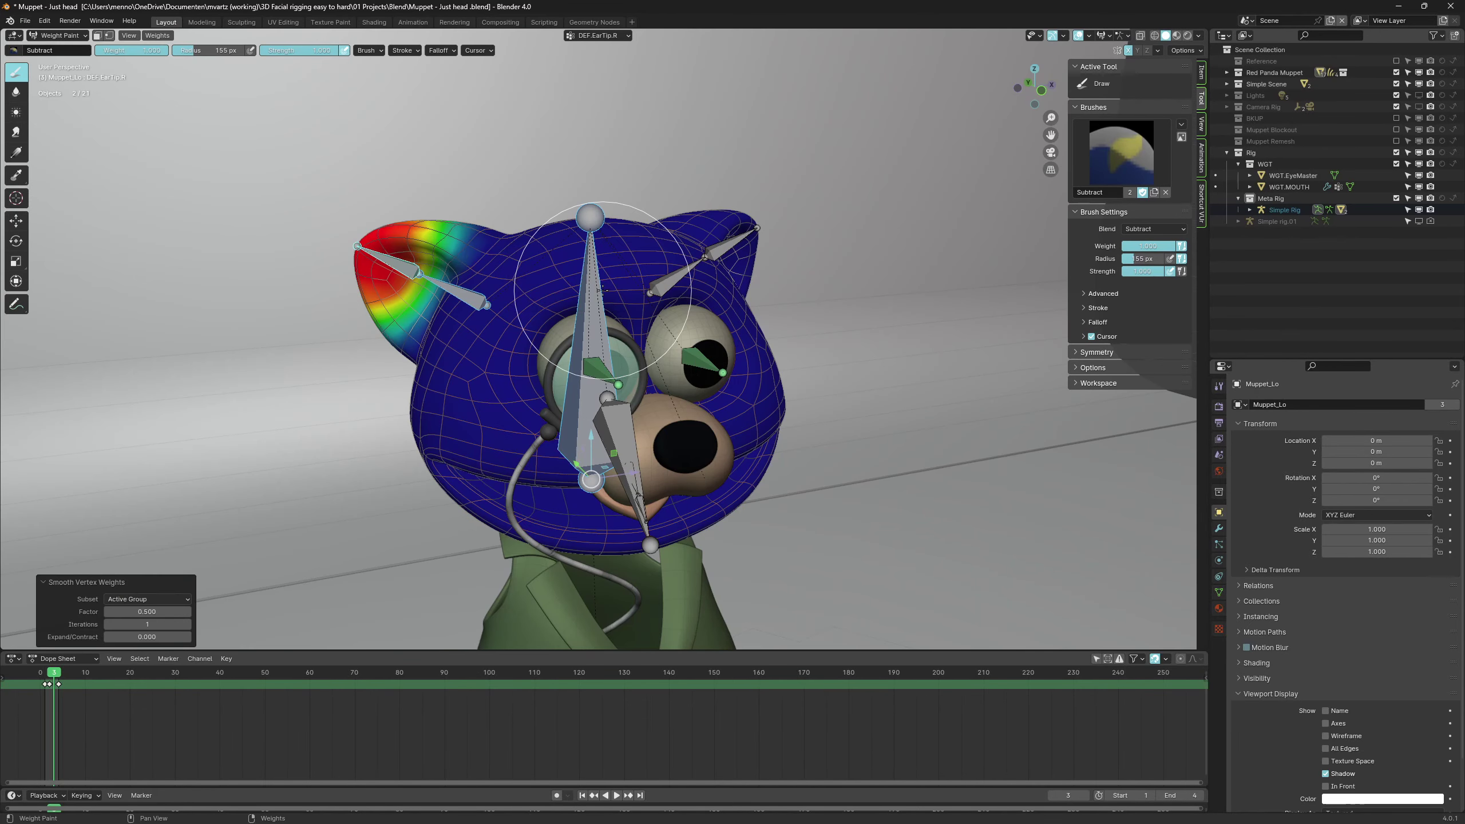
{"action": "left_click", "coordinate": [152, 36]}
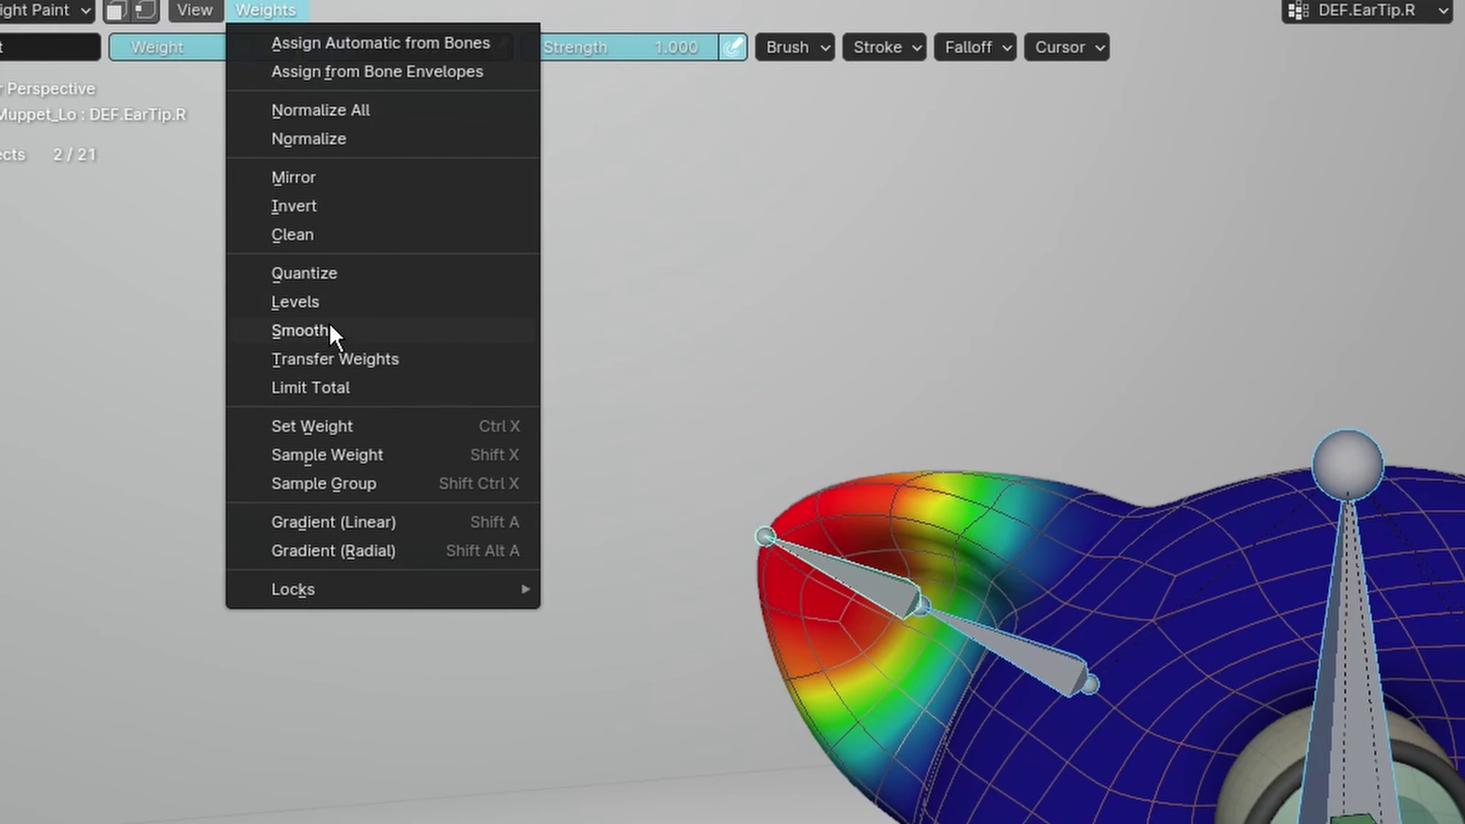
{"action": "left_click", "coordinate": [330, 330]}
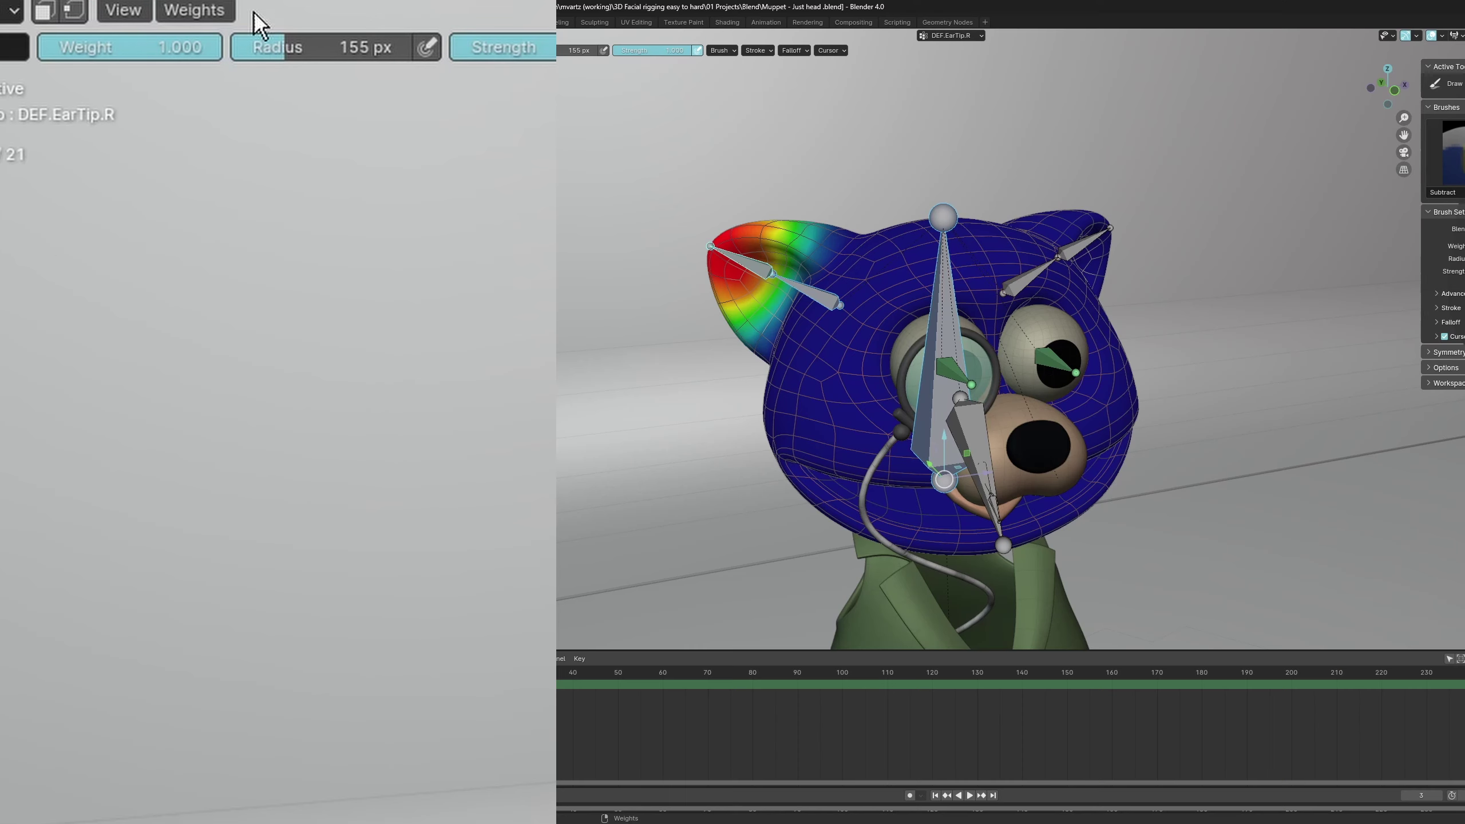
{"action": "left_click", "coordinate": [256, 13]}
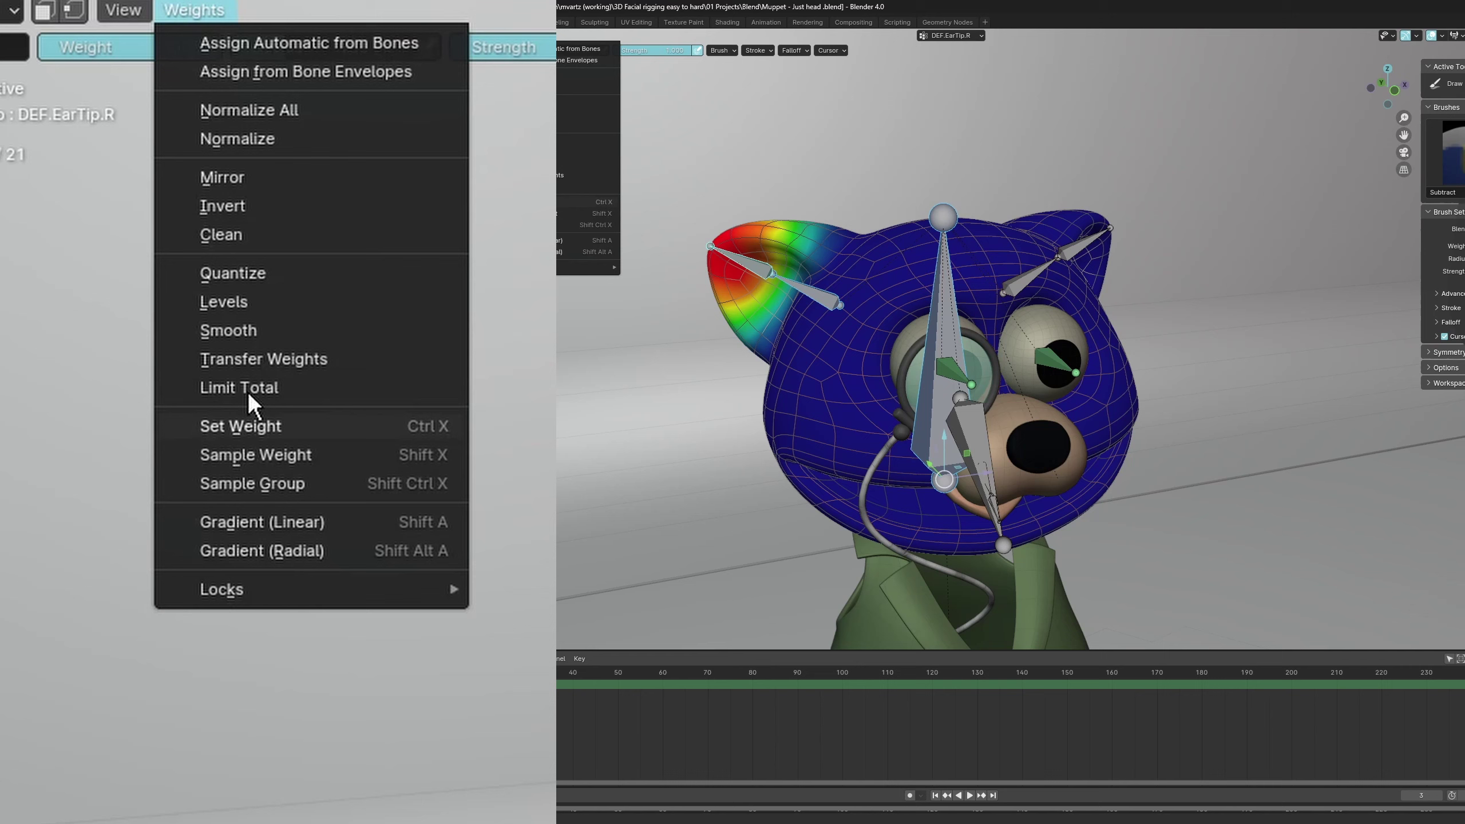
{"action": "right_click", "coordinate": [273, 330]}
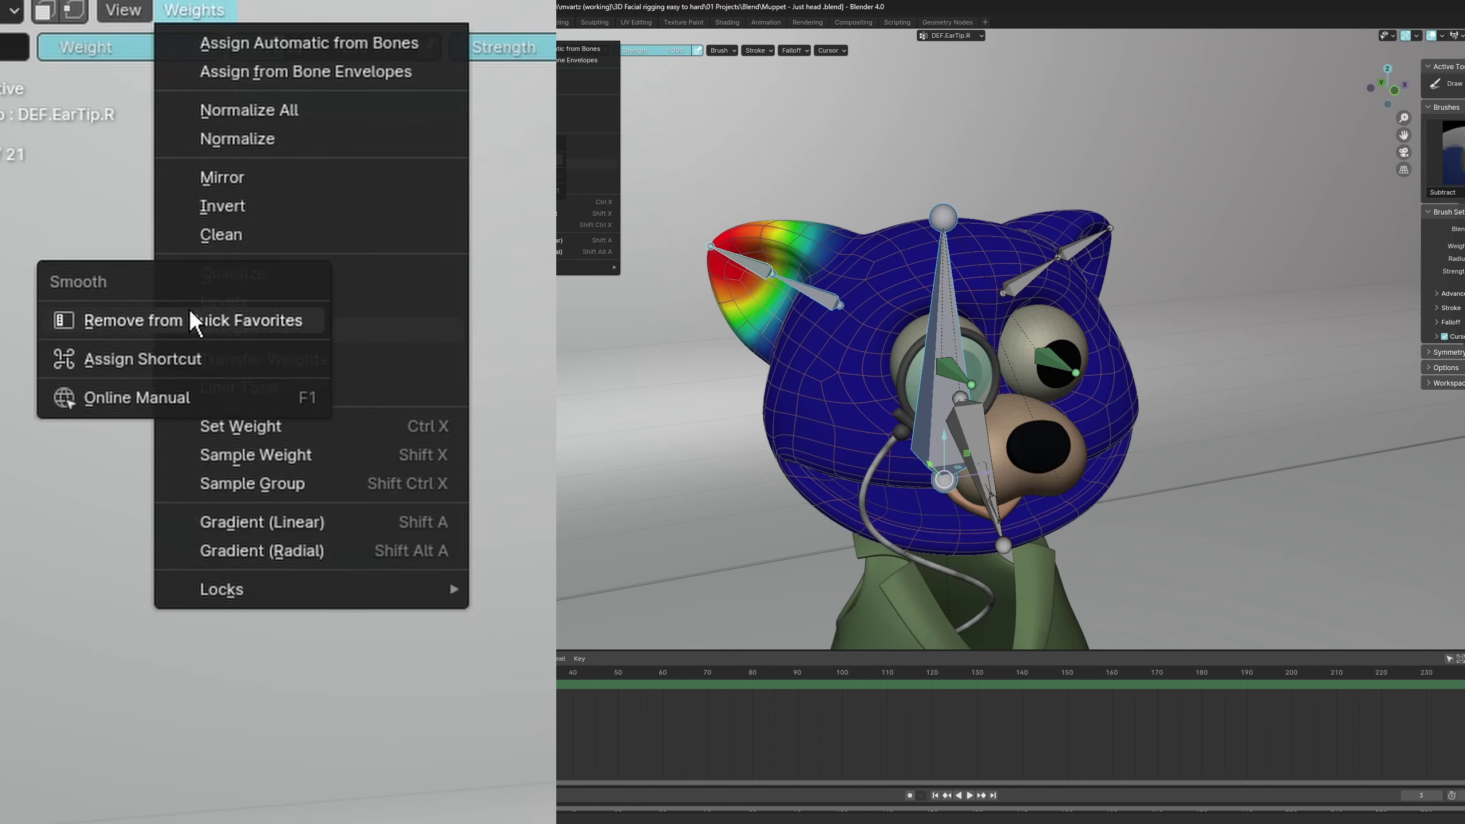
{"action": "key", "text": "Escape"}
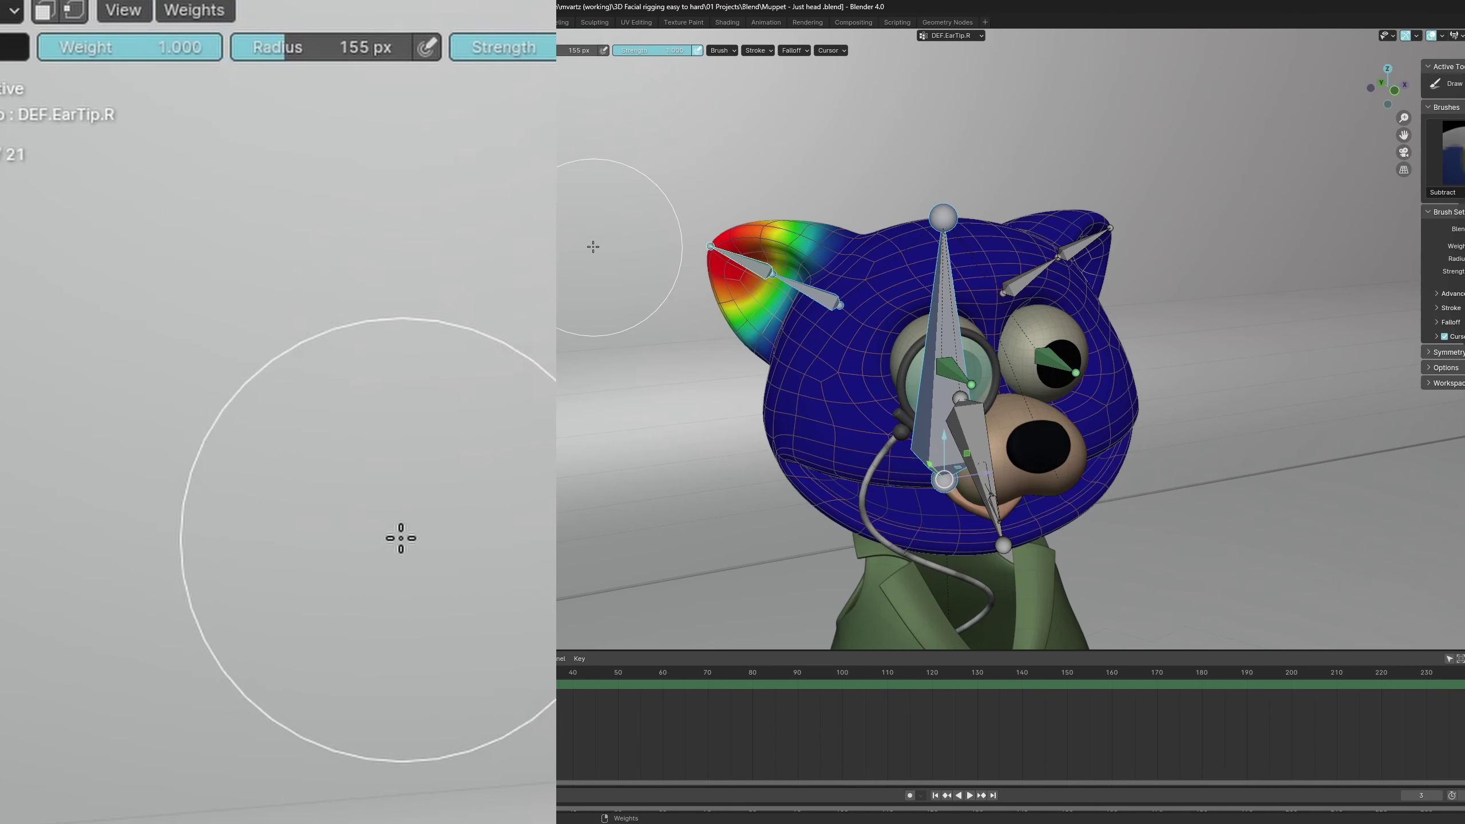
{"action": "key", "text": "q"}
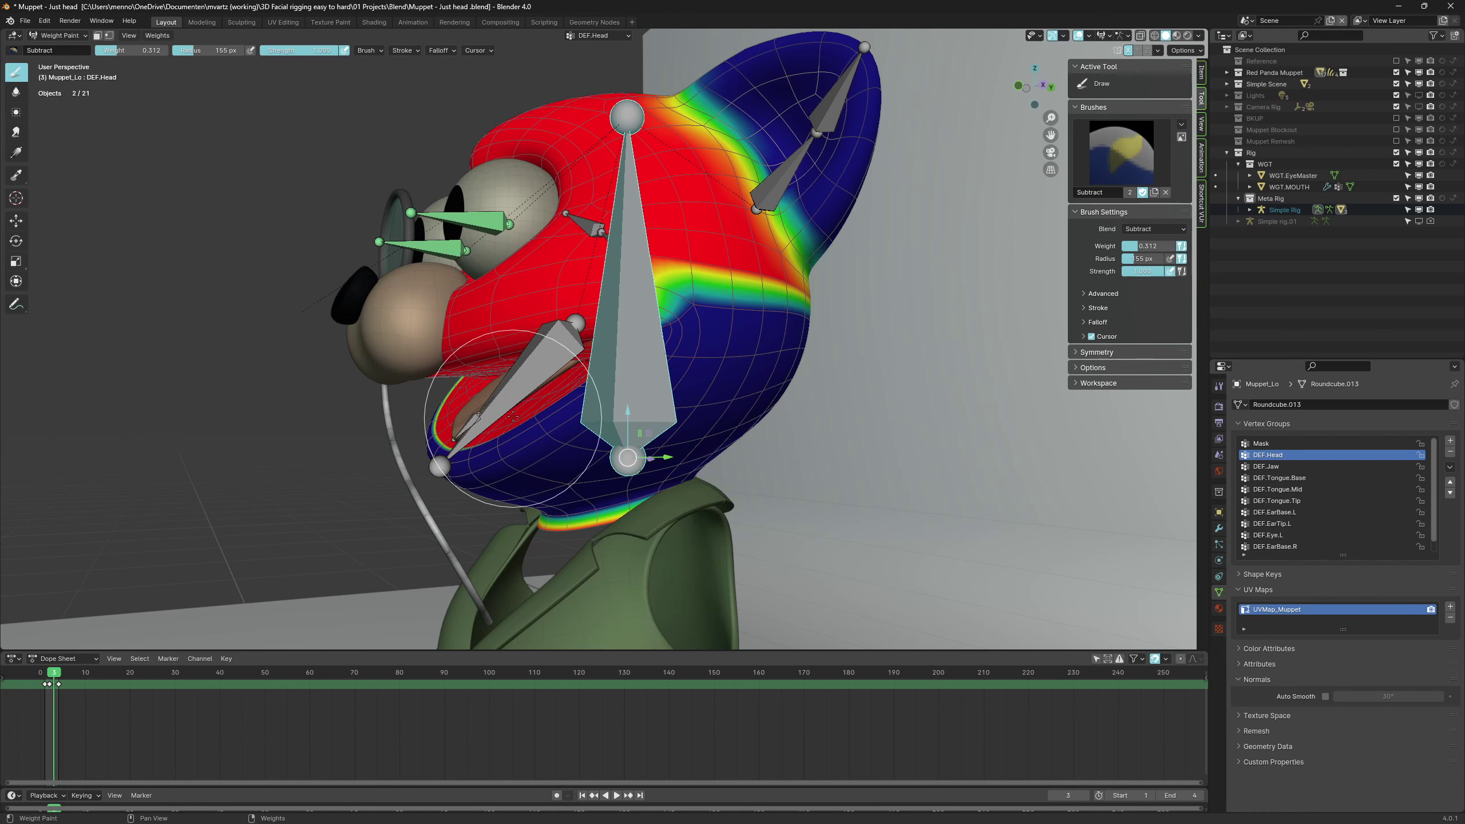
{"action": "left_click", "coordinate": [524, 369], "text": "ctrl"}
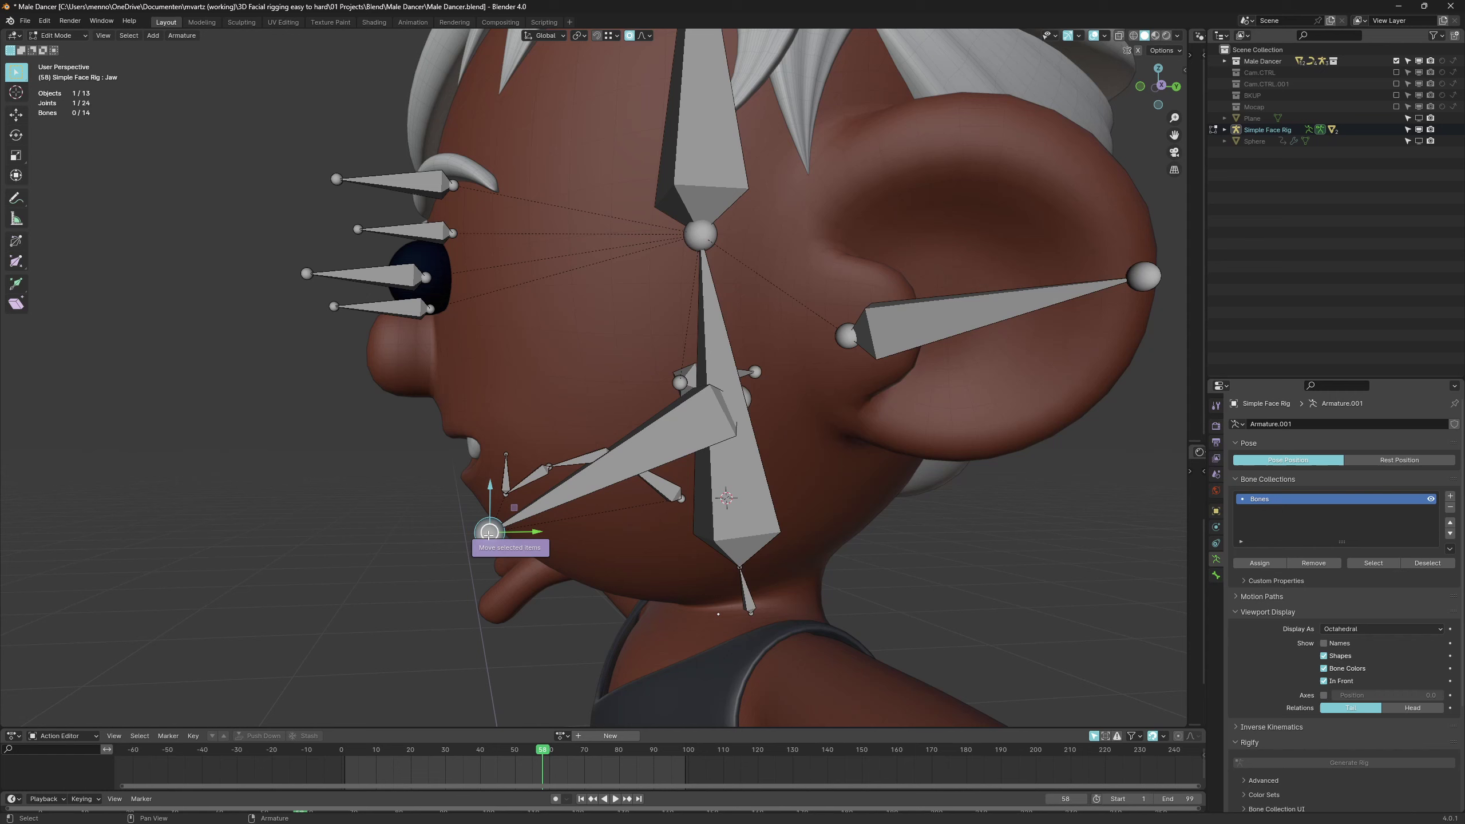
Extrude a new bone straight up along Z from the jaw joint
{"action": "key", "text": "e"}
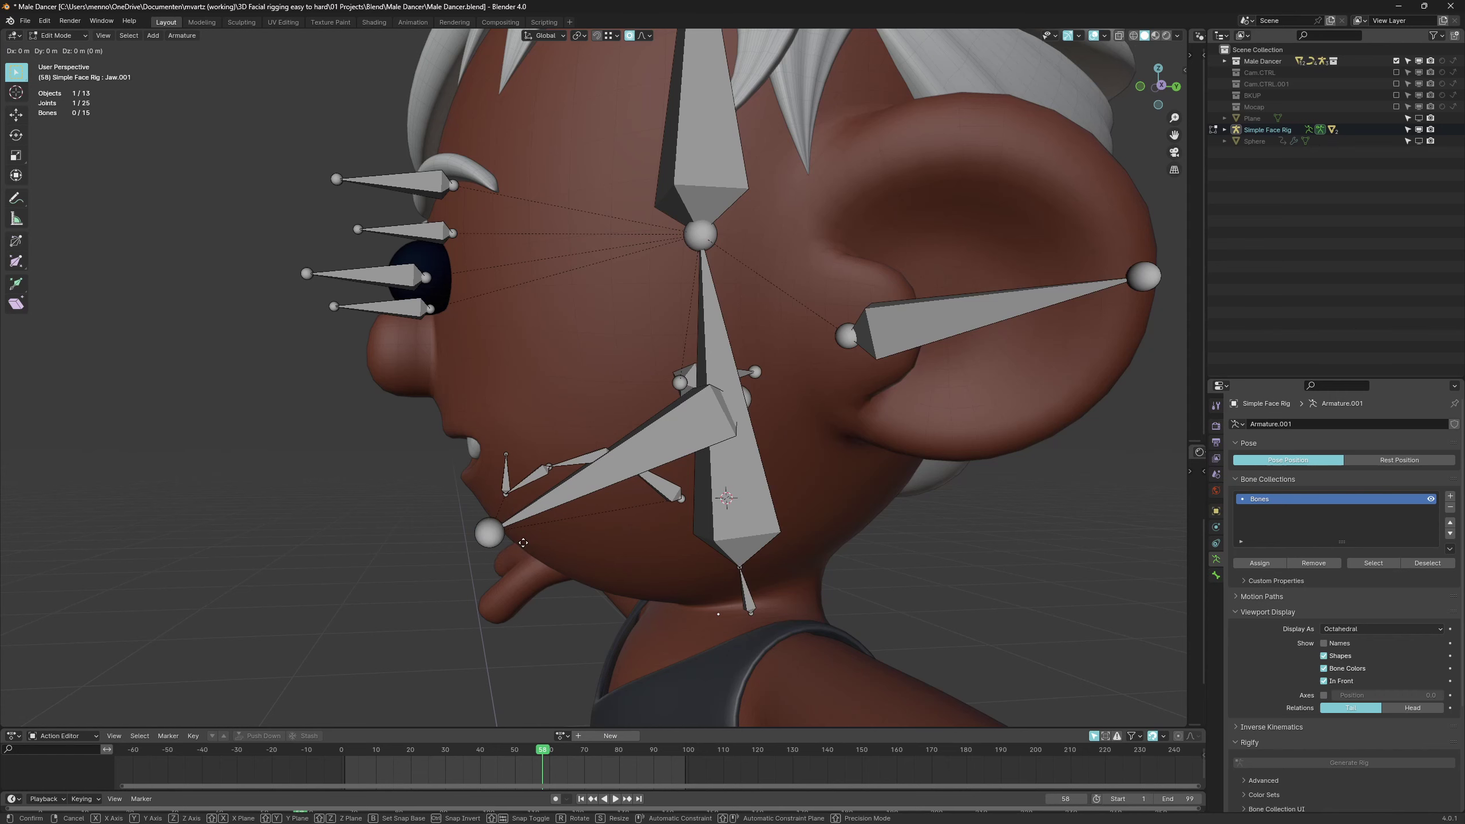
{"action": "key", "text": "z"}
{"action": "left_click", "coordinate": [527, 308]}
{"action": "scroll", "coordinate": [527, 308], "scroll_direction": "down", "scroll_amount": 3}
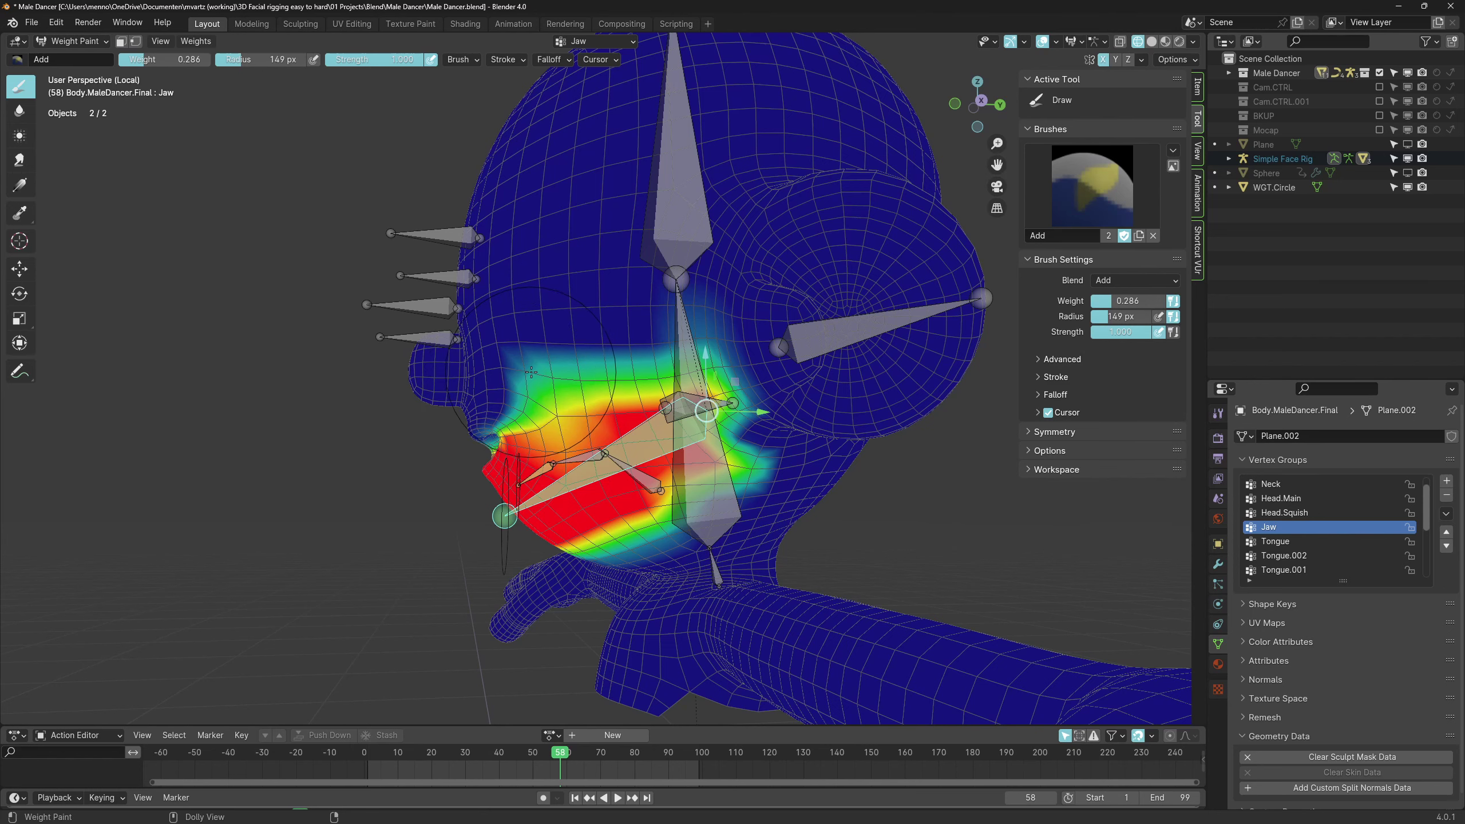
Paint Jaw weight onto the cheek and upper lip and Head.Main weight around the nose
{"action": "left_click_drag", "start_coordinate": [530, 371], "coordinate": [523, 326]}
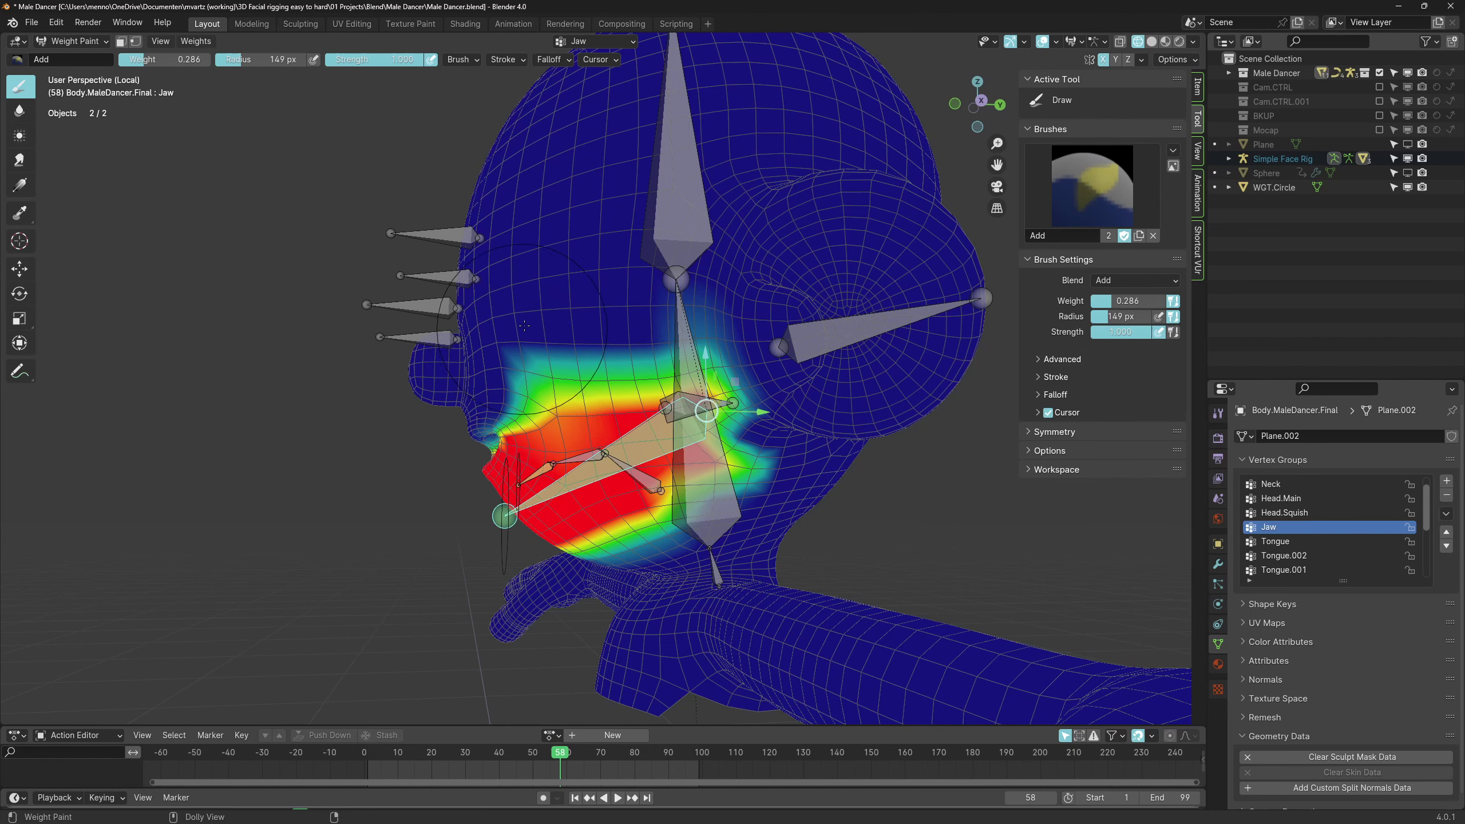
{"action": "scroll", "coordinate": [693, 346], "scroll_direction": "up", "scroll_amount": 8}
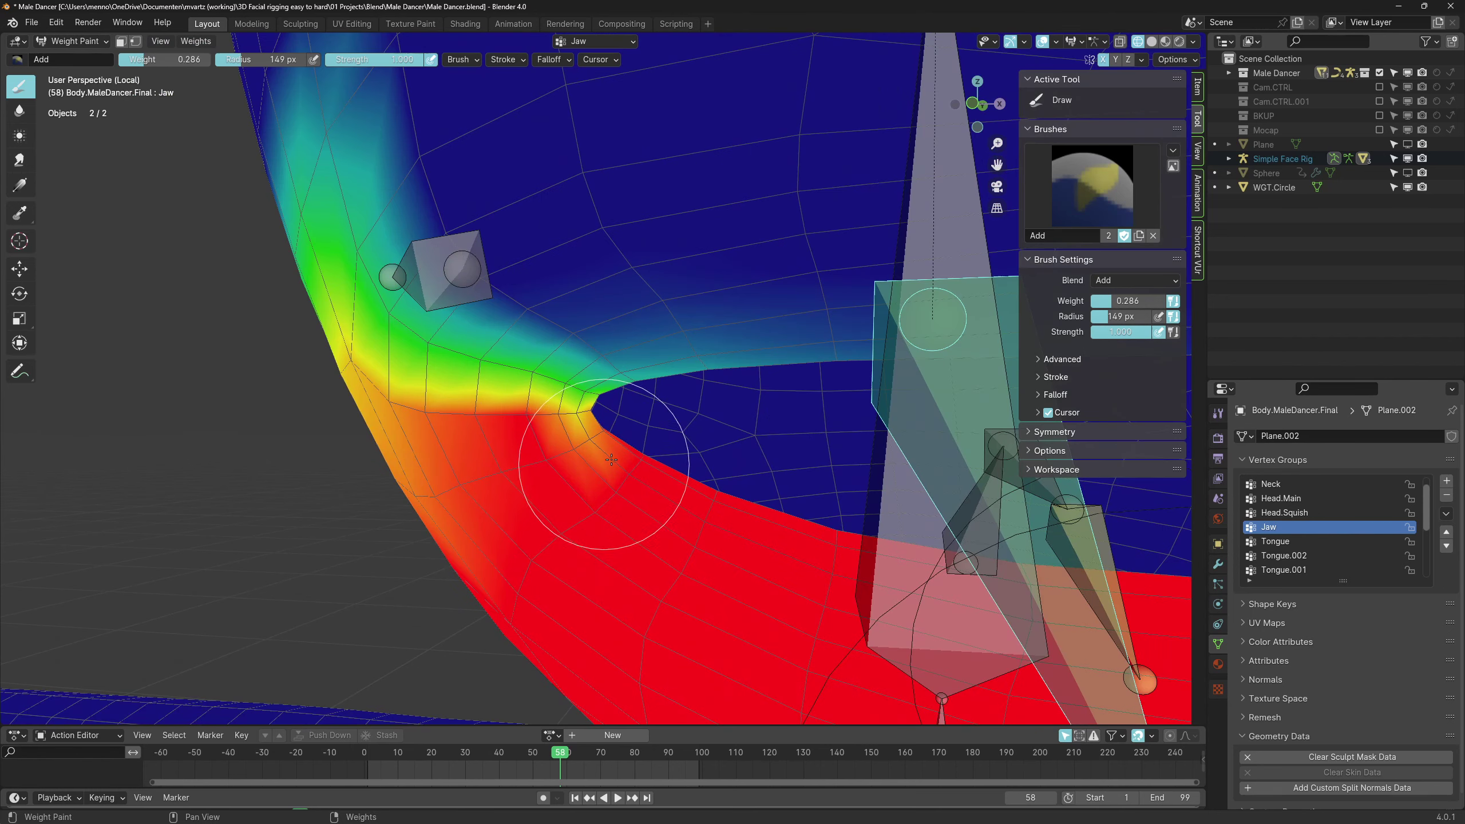
{"action": "middle_click_drag", "start_coordinate": [579, 458], "coordinate": [502, 526]}
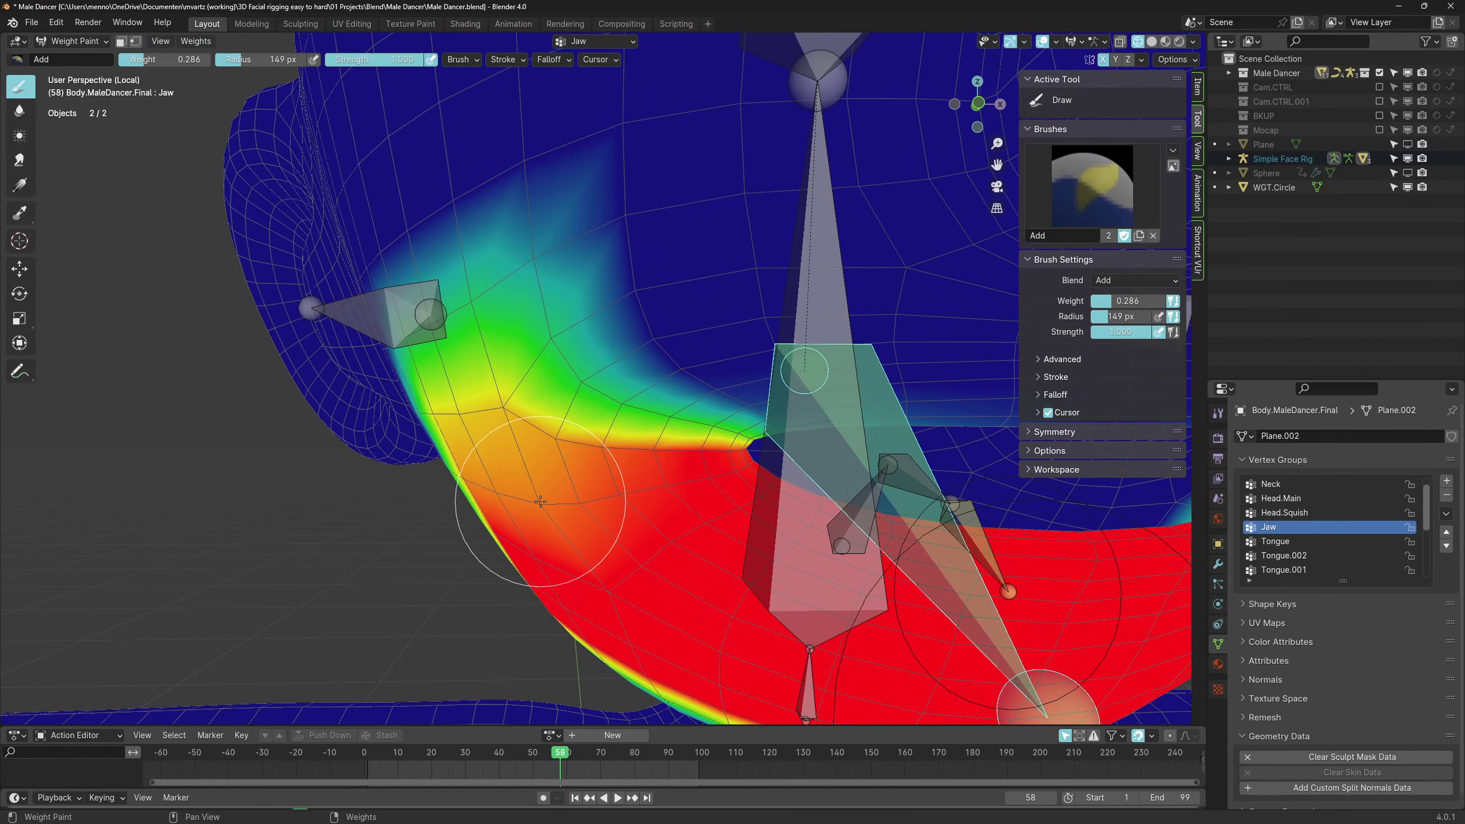
{"action": "middle_click_drag", "start_coordinate": [734, 520], "coordinate": [748, 520]}
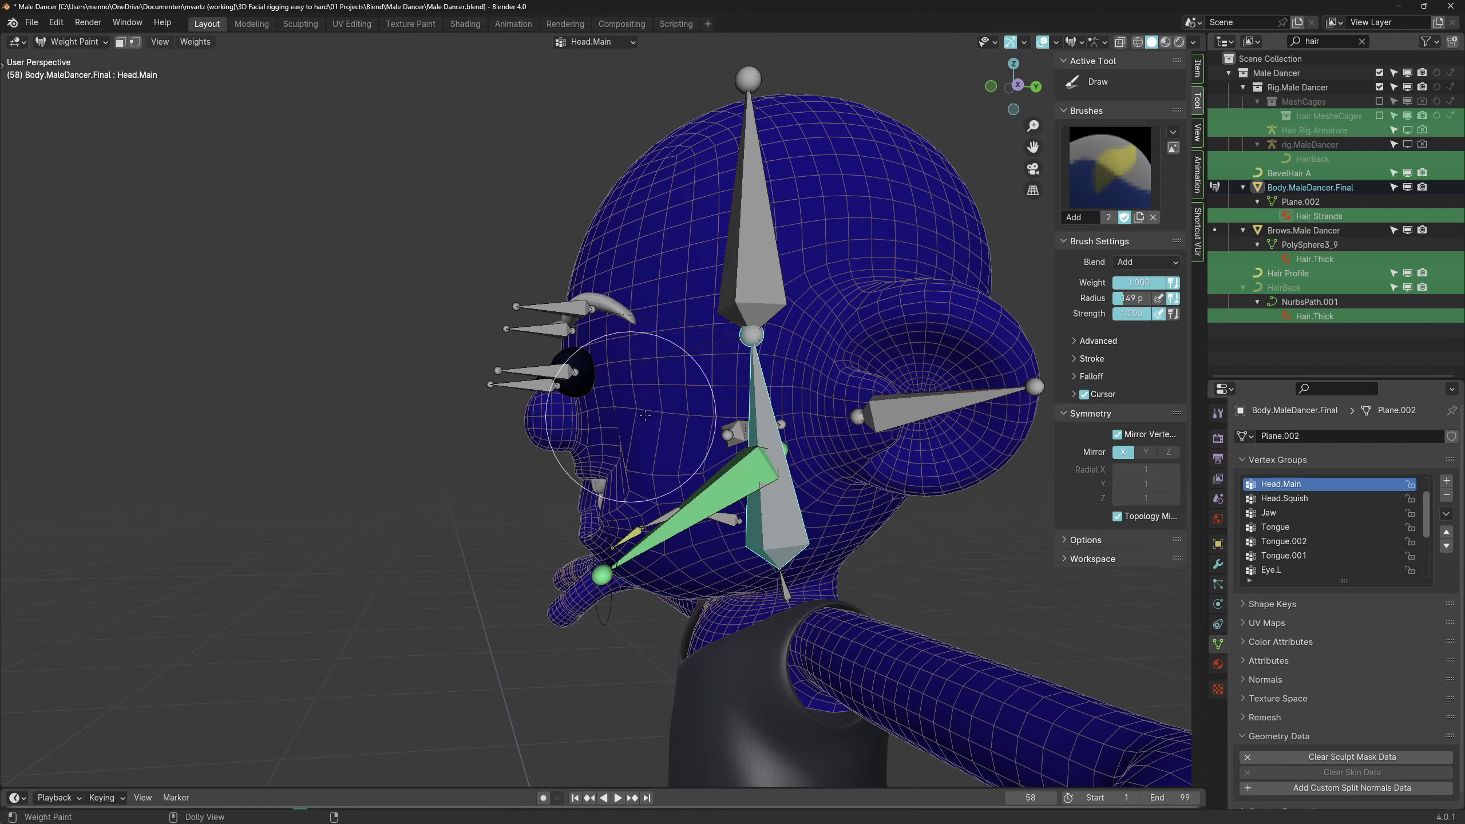
{"action": "middle_click_drag", "start_coordinate": [715, 438], "coordinate": [692, 415]}
{"action": "left_click_drag", "start_coordinate": [663, 393], "coordinate": [686, 404]}
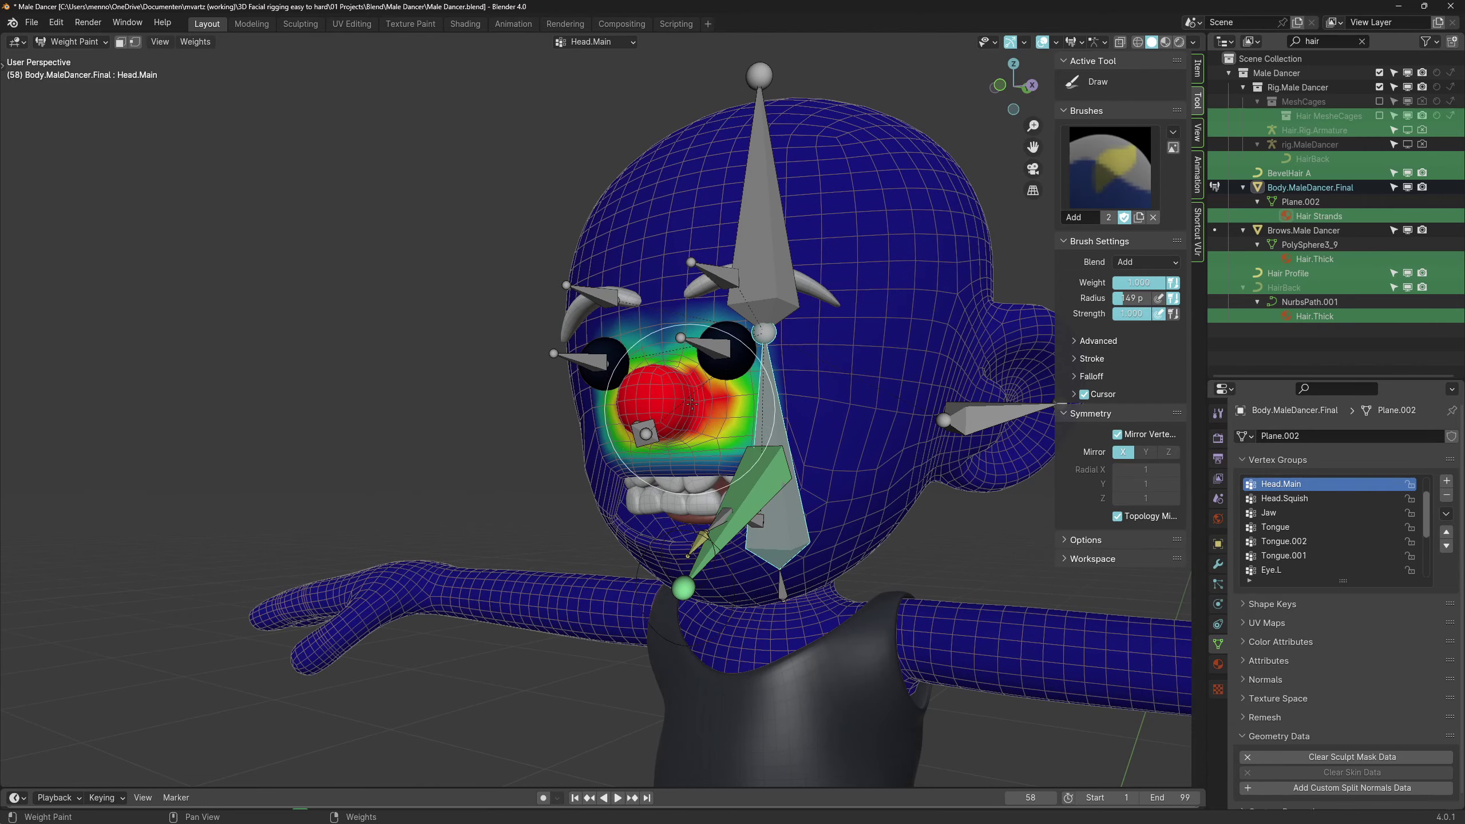
{"action": "mouse_move", "coordinate": [686, 404]}
{"action": "middle_mouse_down"}
{"action": "mouse_move", "coordinate": [745, 425]}
{"action": "mouse_move", "coordinate": [539, 360]}
{"action": "mouse_move", "coordinate": [557, 387]}
{"action": "middle_mouse_up"}
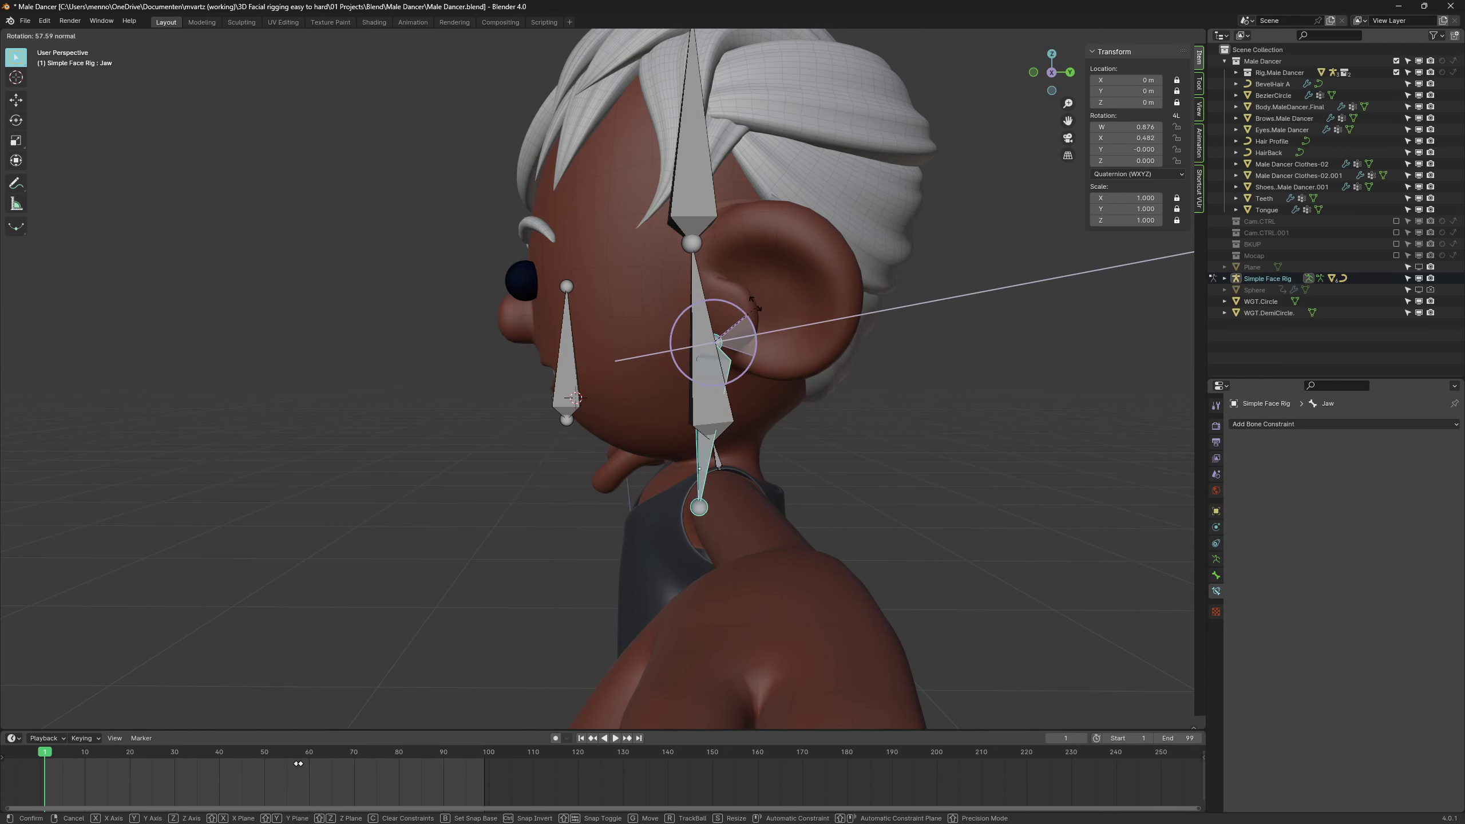
Add a Stretch To bone constraint to the Jaw bone
{"action": "right_click", "coordinate": [743, 420]}
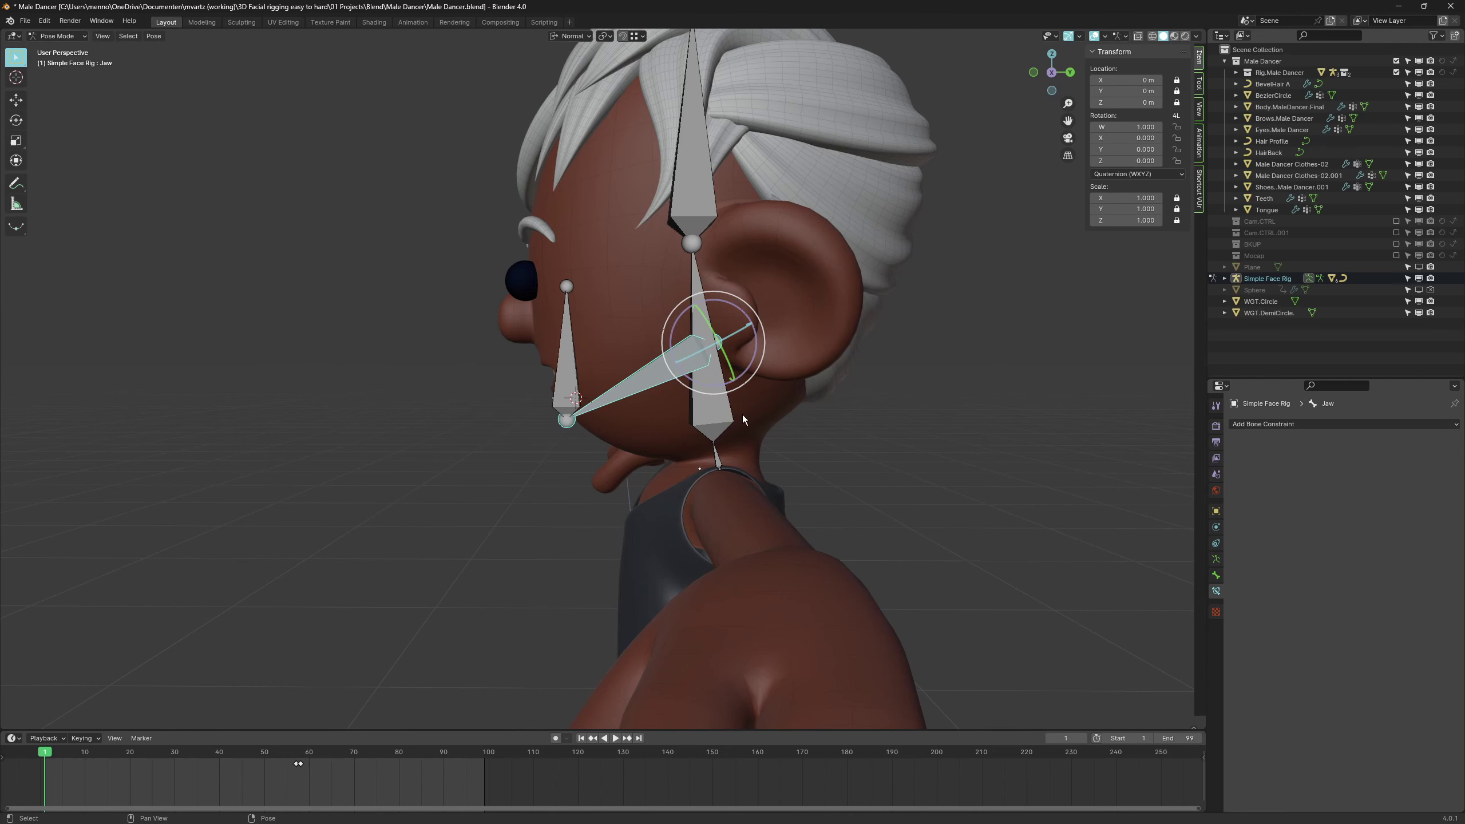
{"action": "left_click", "coordinate": [568, 373]}
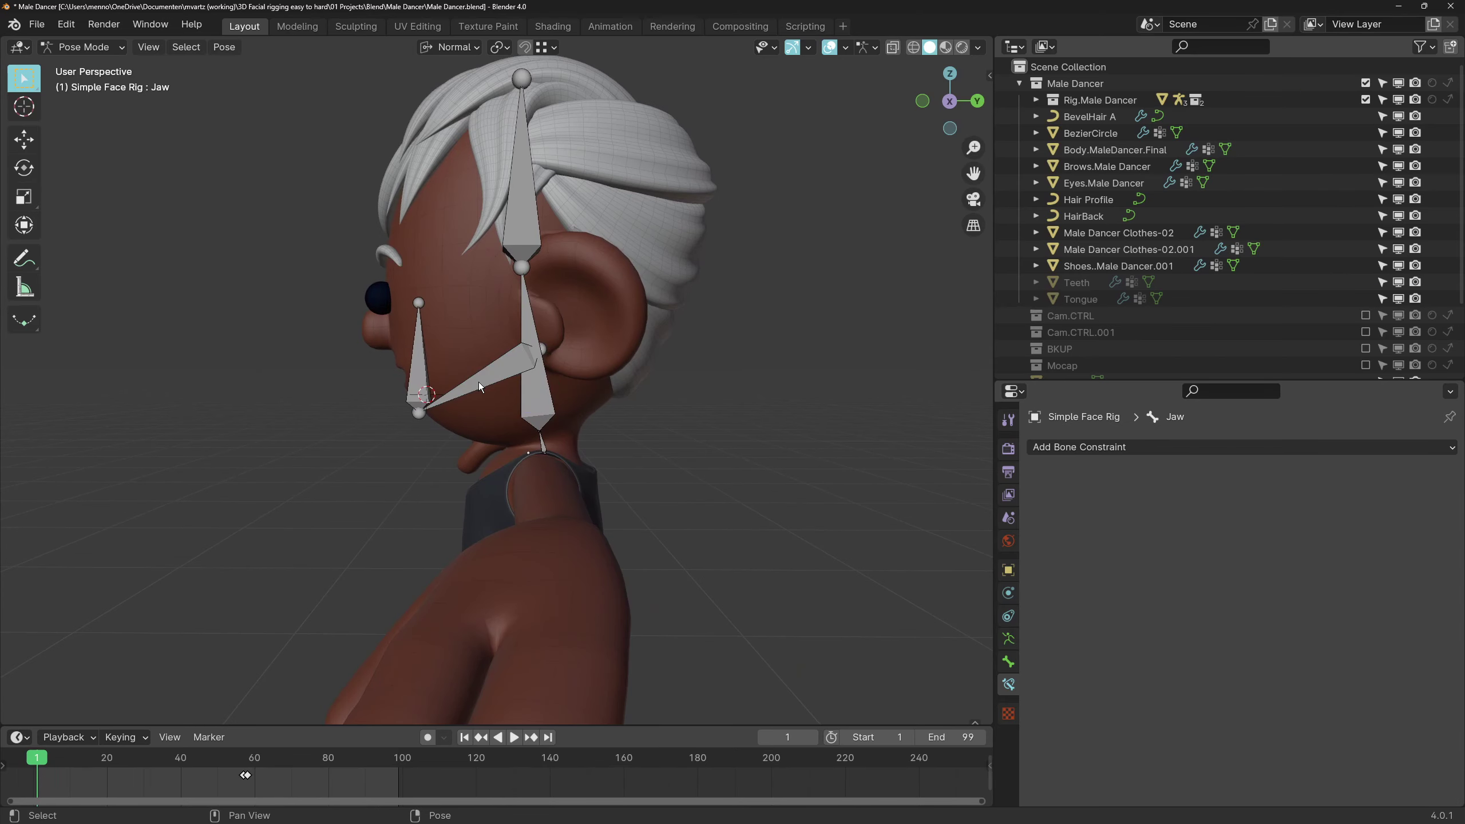
{"action": "left_click", "coordinate": [479, 383]}
{"action": "left_click", "coordinate": [1108, 448]}
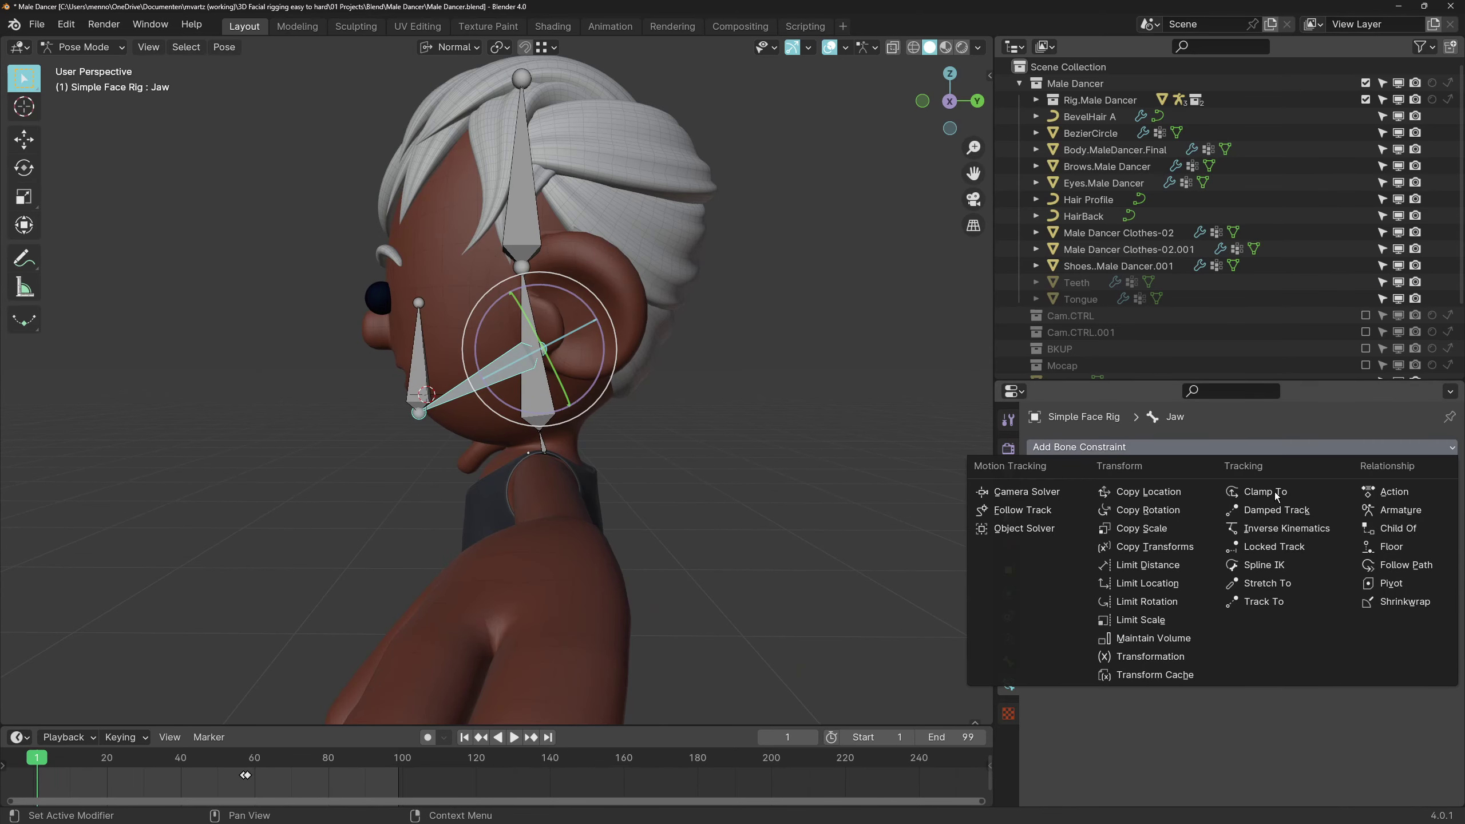
{"action": "left_click", "coordinate": [1292, 584]}
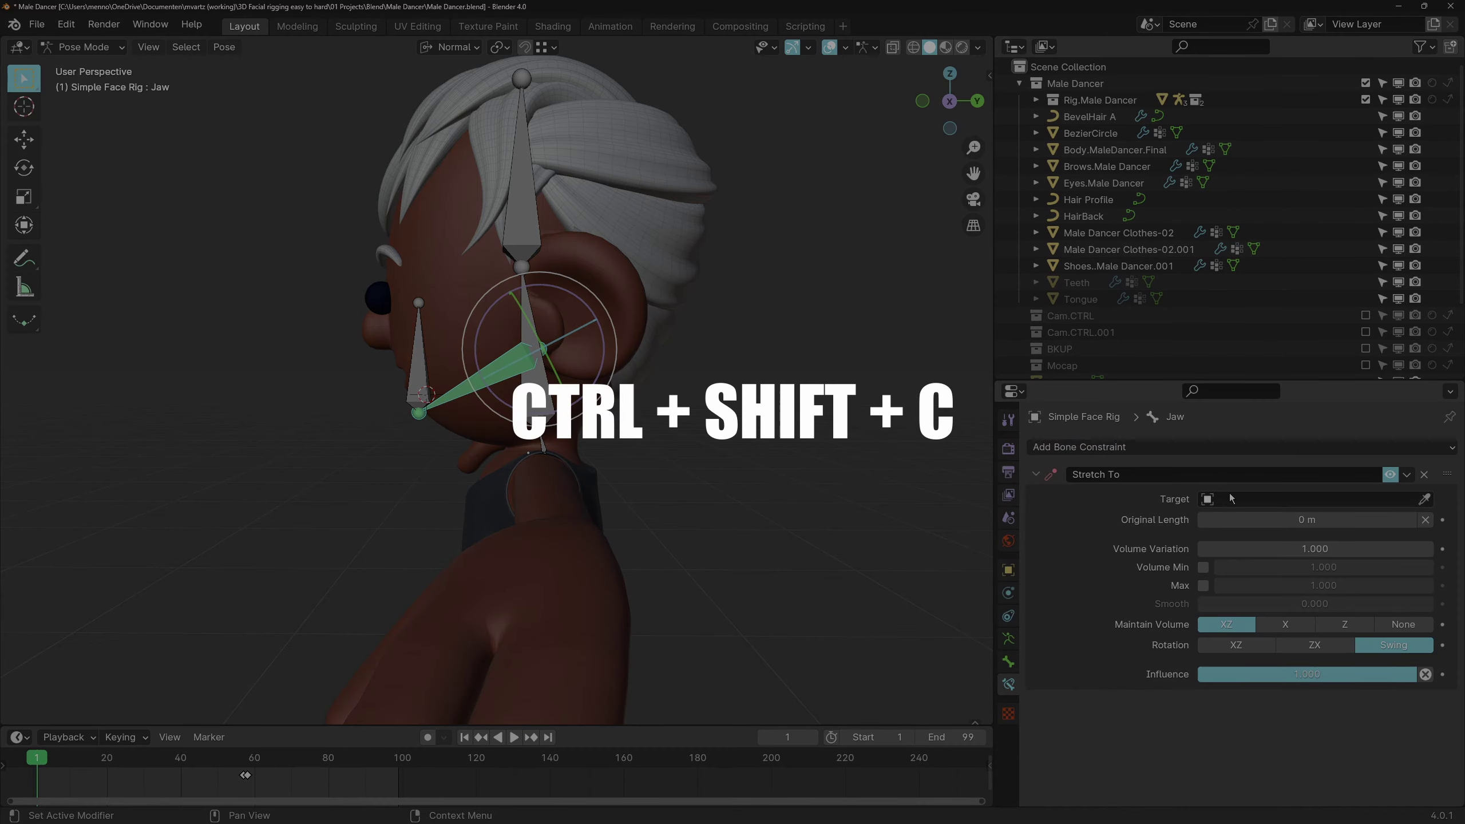
Target the Simple Face Rig's Jaw.Ctrl bone and move Jaw.Ctrl to test the stretch
{"action": "left_click", "coordinate": [1424, 499]}
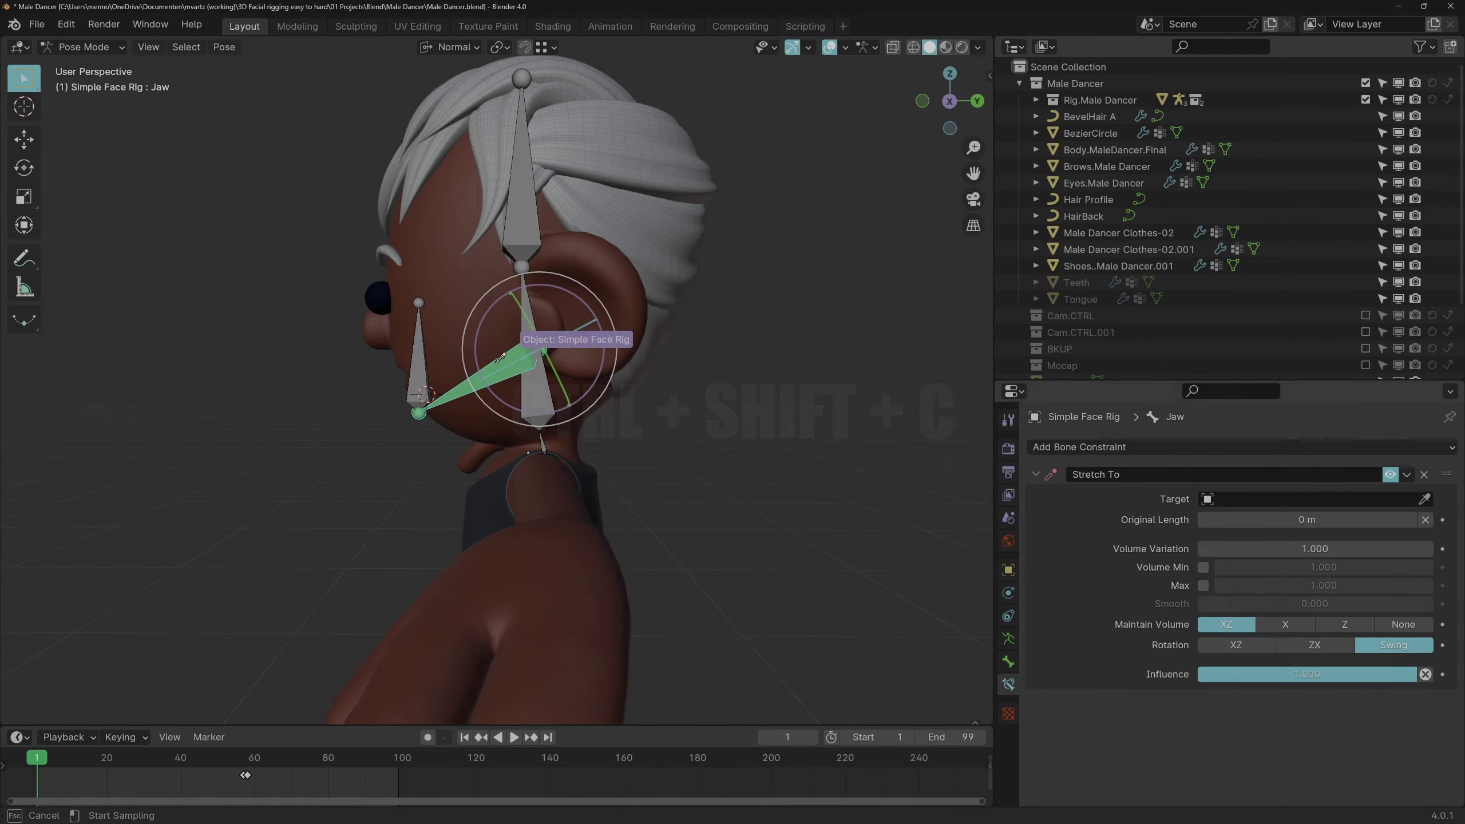
{"action": "left_click", "coordinate": [423, 380]}
{"action": "left_click", "coordinate": [1271, 519]}
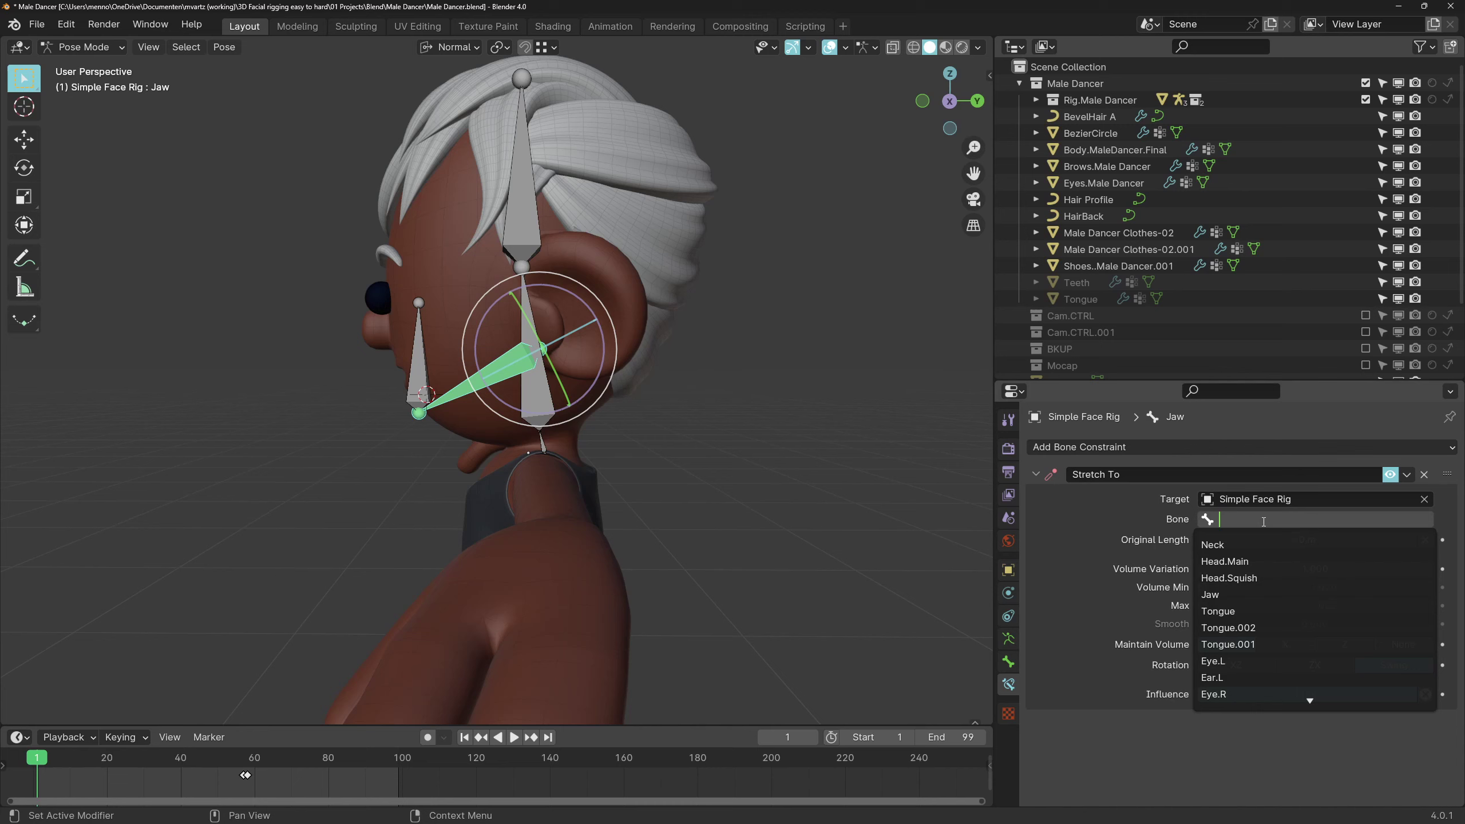
{"action": "type", "text": "jaw"}
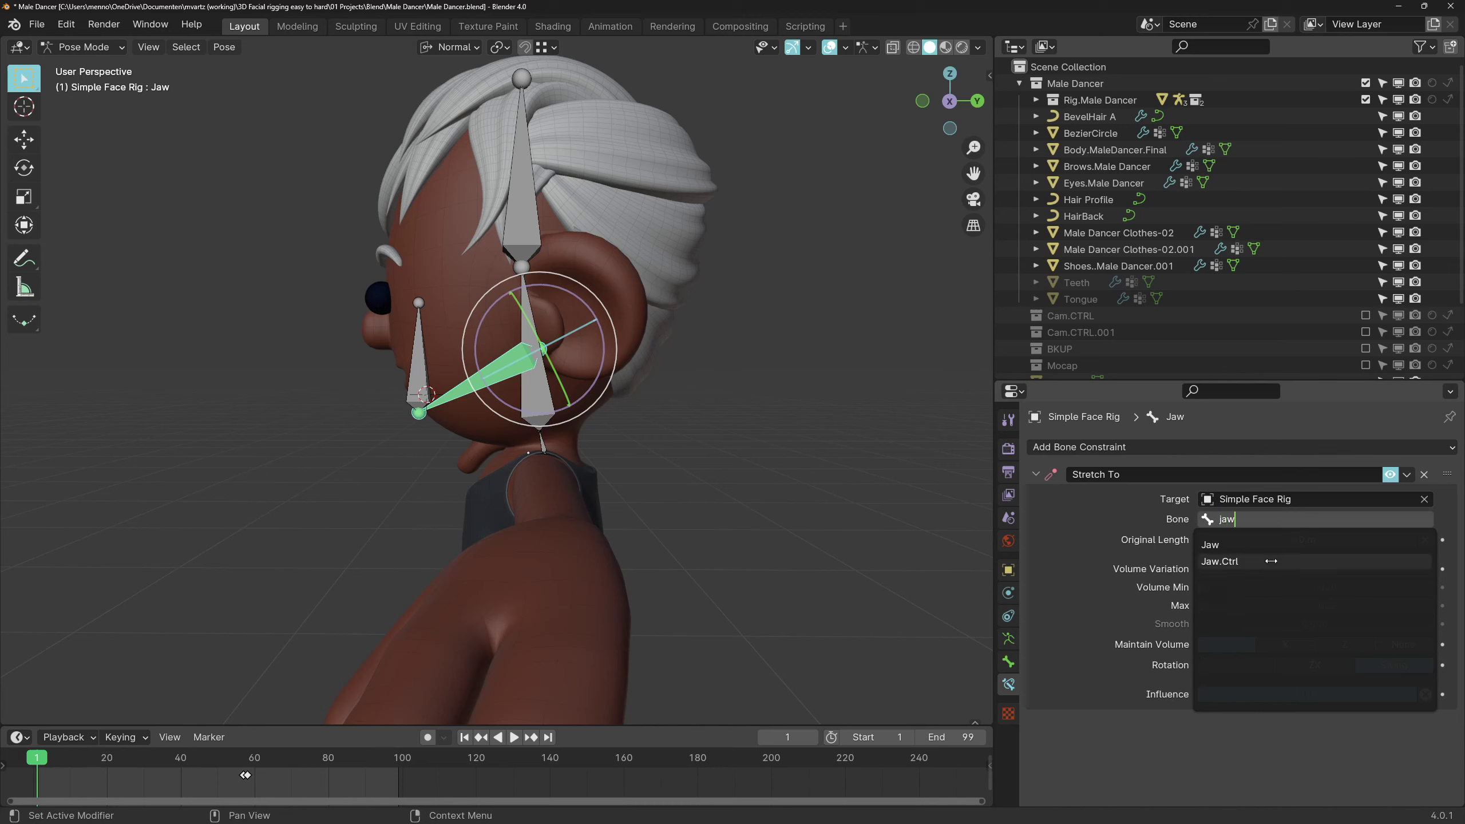
{"action": "left_click", "coordinate": [1271, 560]}
{"action": "left_click", "coordinate": [390, 391]}
{"action": "key", "text": "g"}
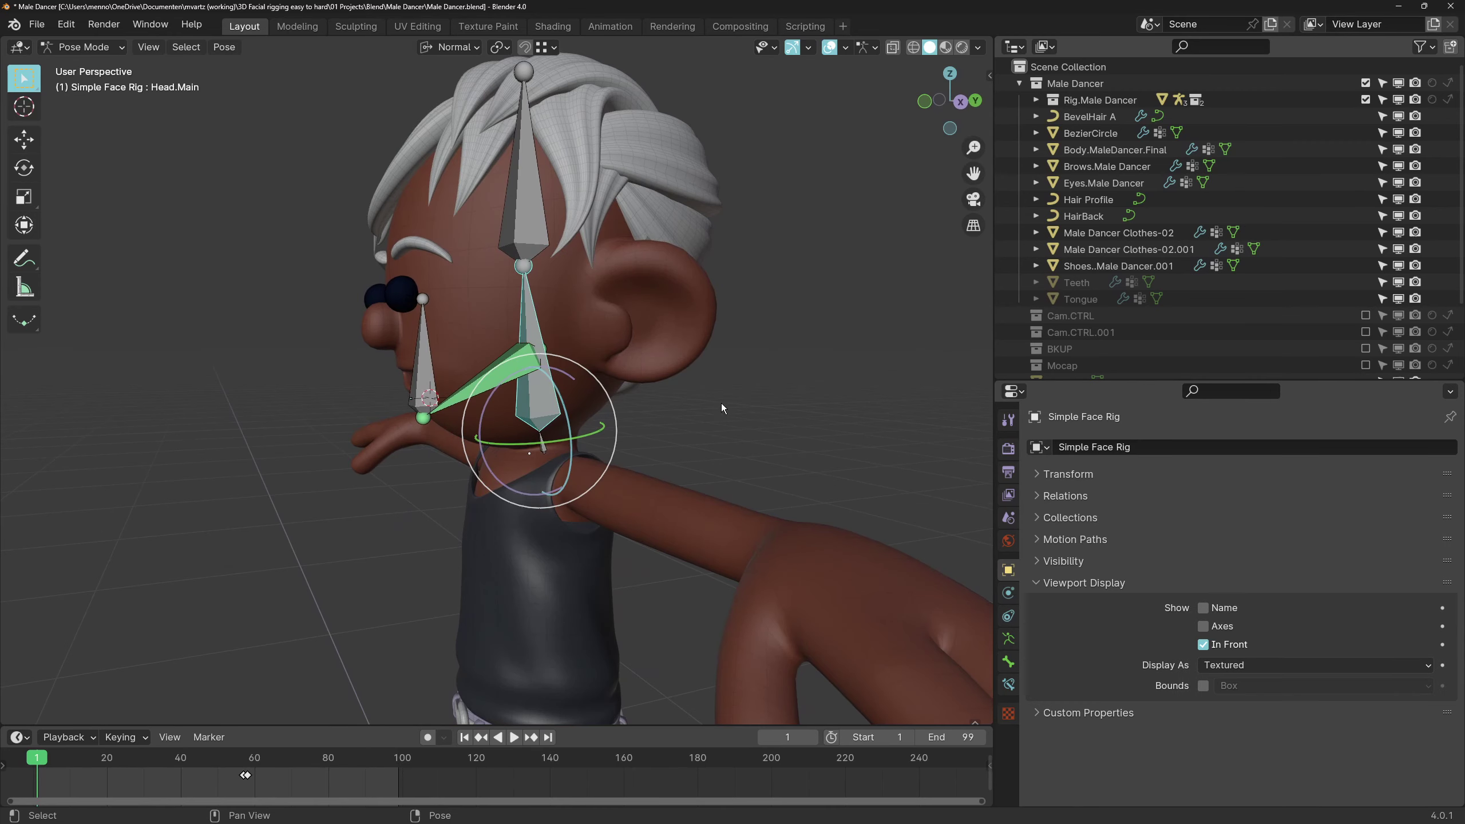
Give Jaw.Ctrl a Child Of constraint targeting Head.Main using Ctrl+Shift+C
{"action": "mouse_move", "coordinate": [562, 371]}
{"action": "left_mouse_down"}
{"action": "mouse_move", "coordinate": [579, 381]}
{"action": "mouse_move", "coordinate": [428, 354]}
{"action": "left_mouse_up"}
{"action": "left_click", "coordinate": [429, 357]}
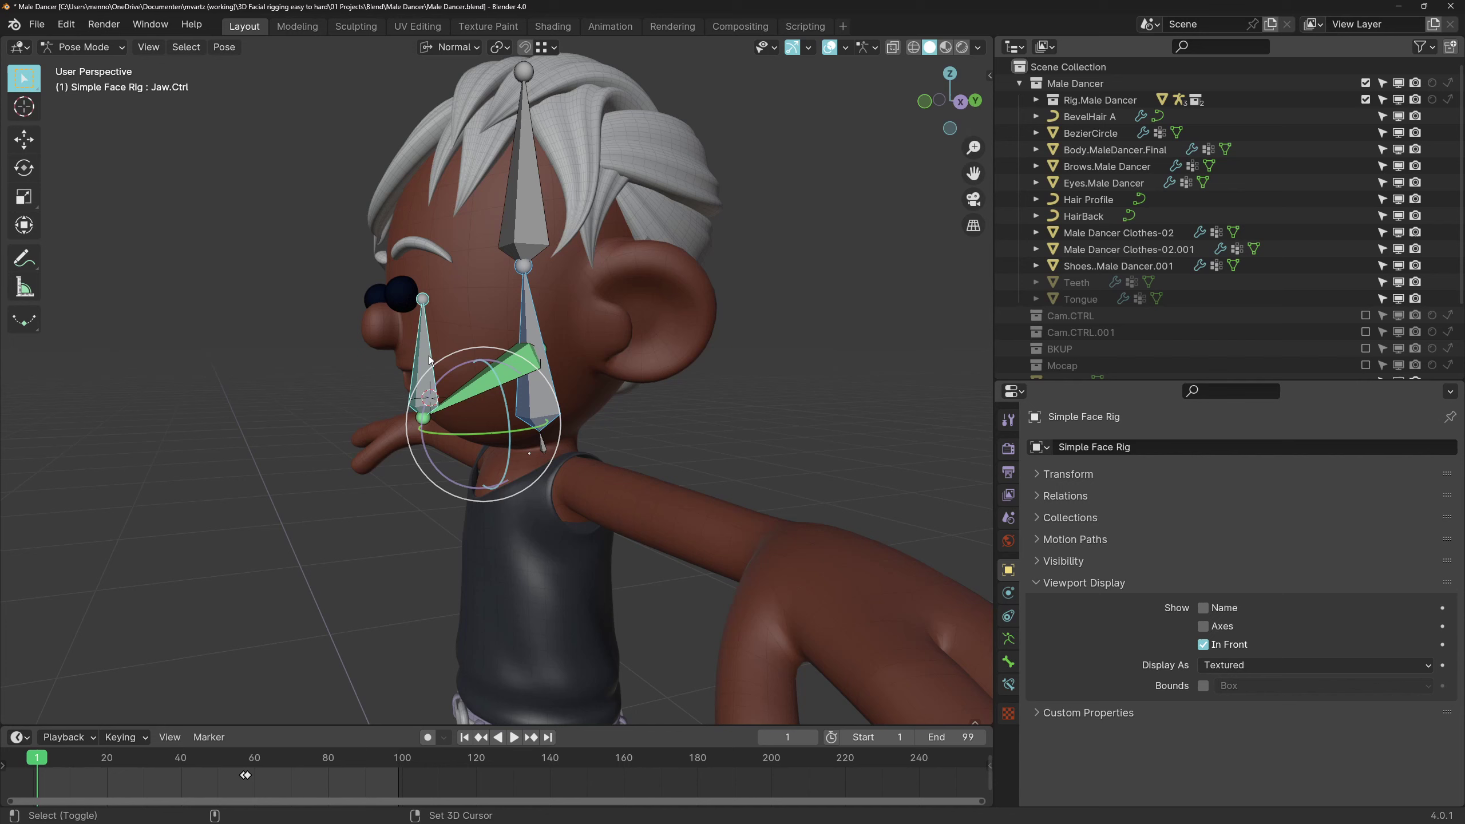
{"action": "key", "text": "ctrl+shift+c"}
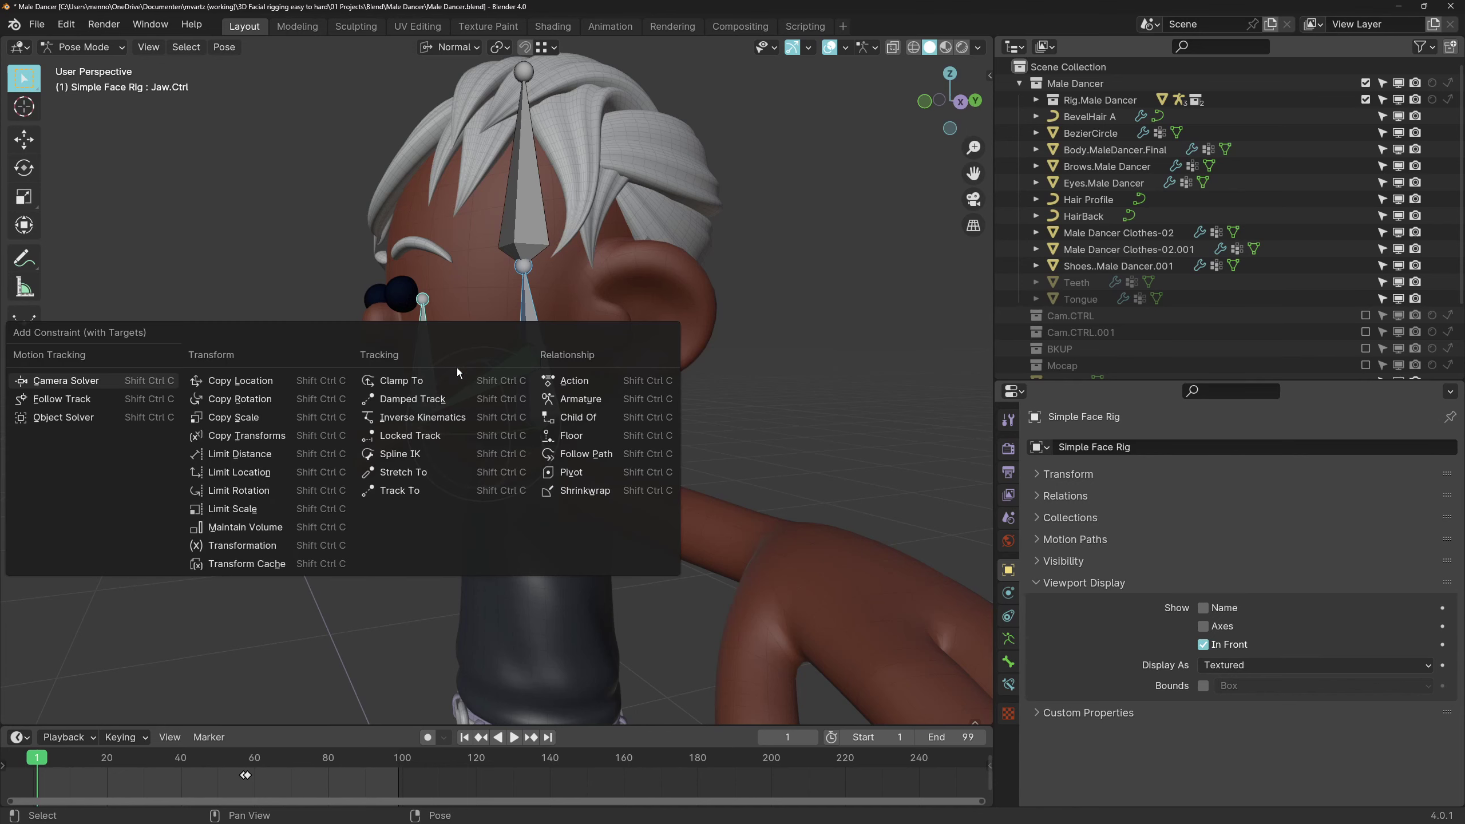
{"action": "left_click", "coordinate": [600, 417]}
{"action": "left_click", "coordinate": [425, 345]}
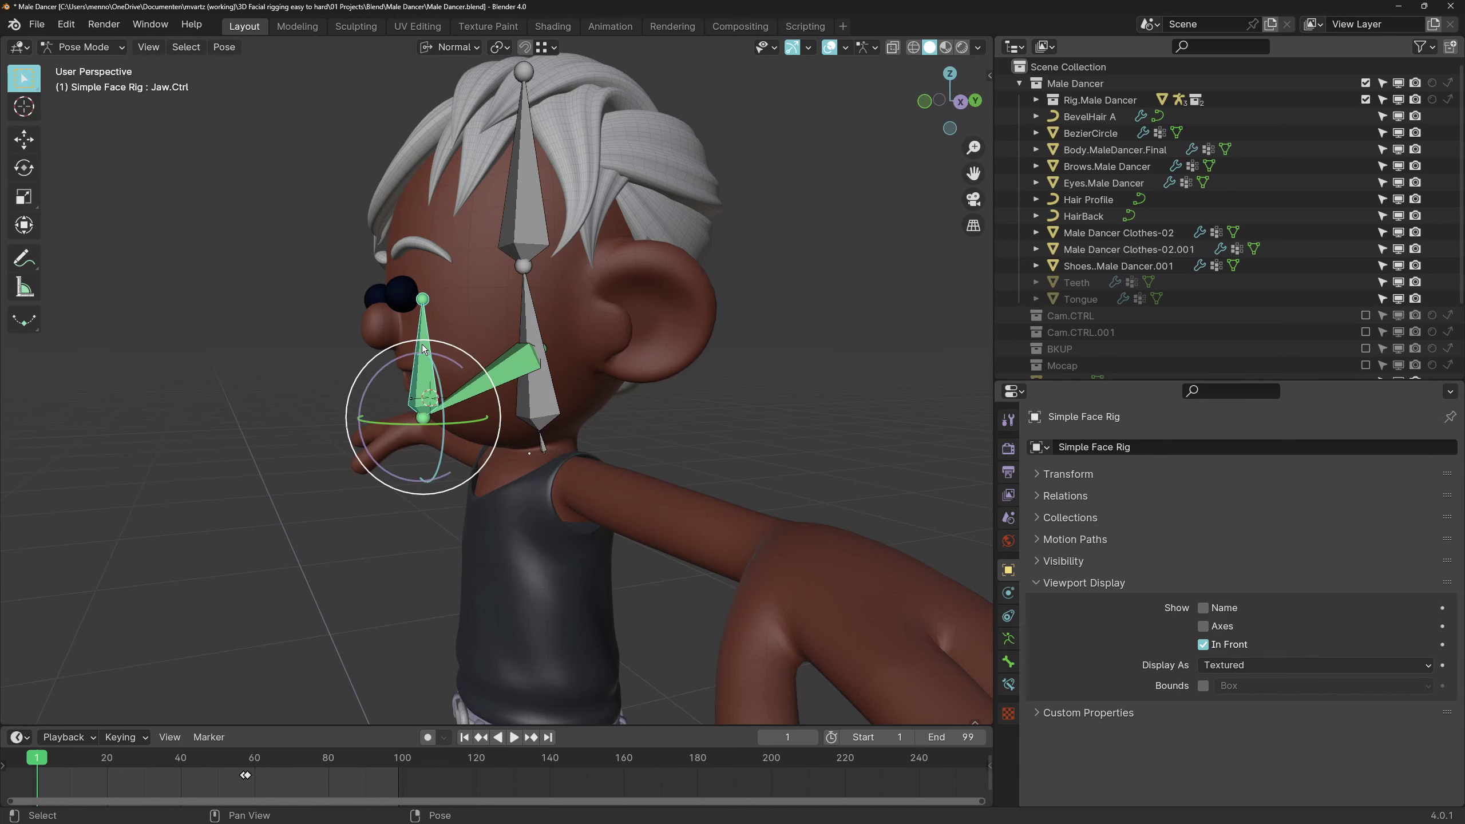
{"action": "left_click", "coordinate": [1009, 684]}
Tilt Head.Main to test the jaw control and toggle the Child Of influence off and on
{"action": "left_click", "coordinate": [533, 369]}
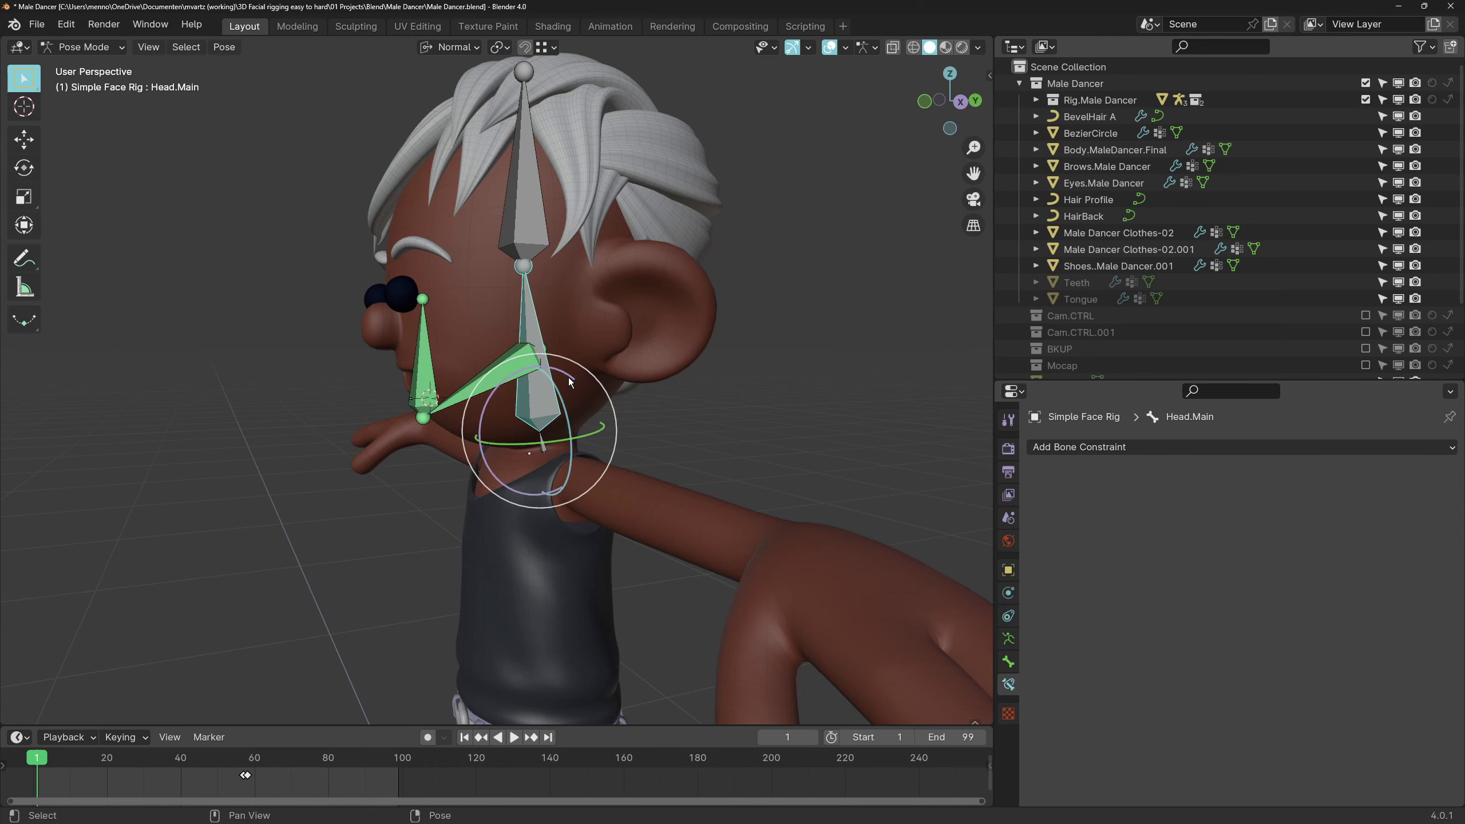
{"action": "left_click_drag", "start_coordinate": [576, 376], "coordinate": [623, 432]}
{"action": "left_click", "coordinate": [536, 351]}
{"action": "left_click_drag", "start_coordinate": [1345, 630], "coordinate": [1417, 631]}
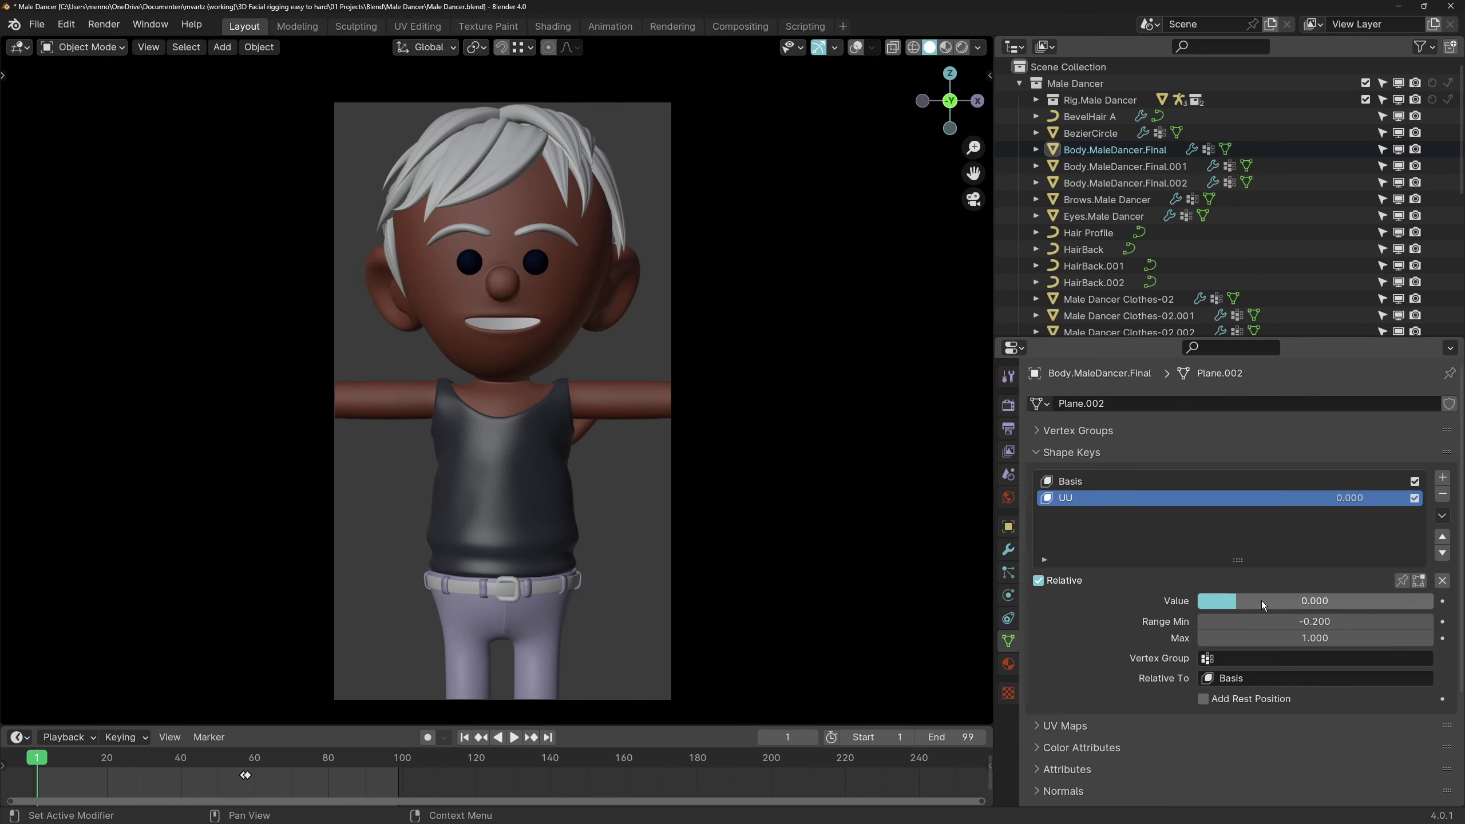
Sweep the UU shape key value between partial and full strength
{"action": "left_click_drag", "start_coordinate": [1261, 600], "coordinate": [1433, 600]}
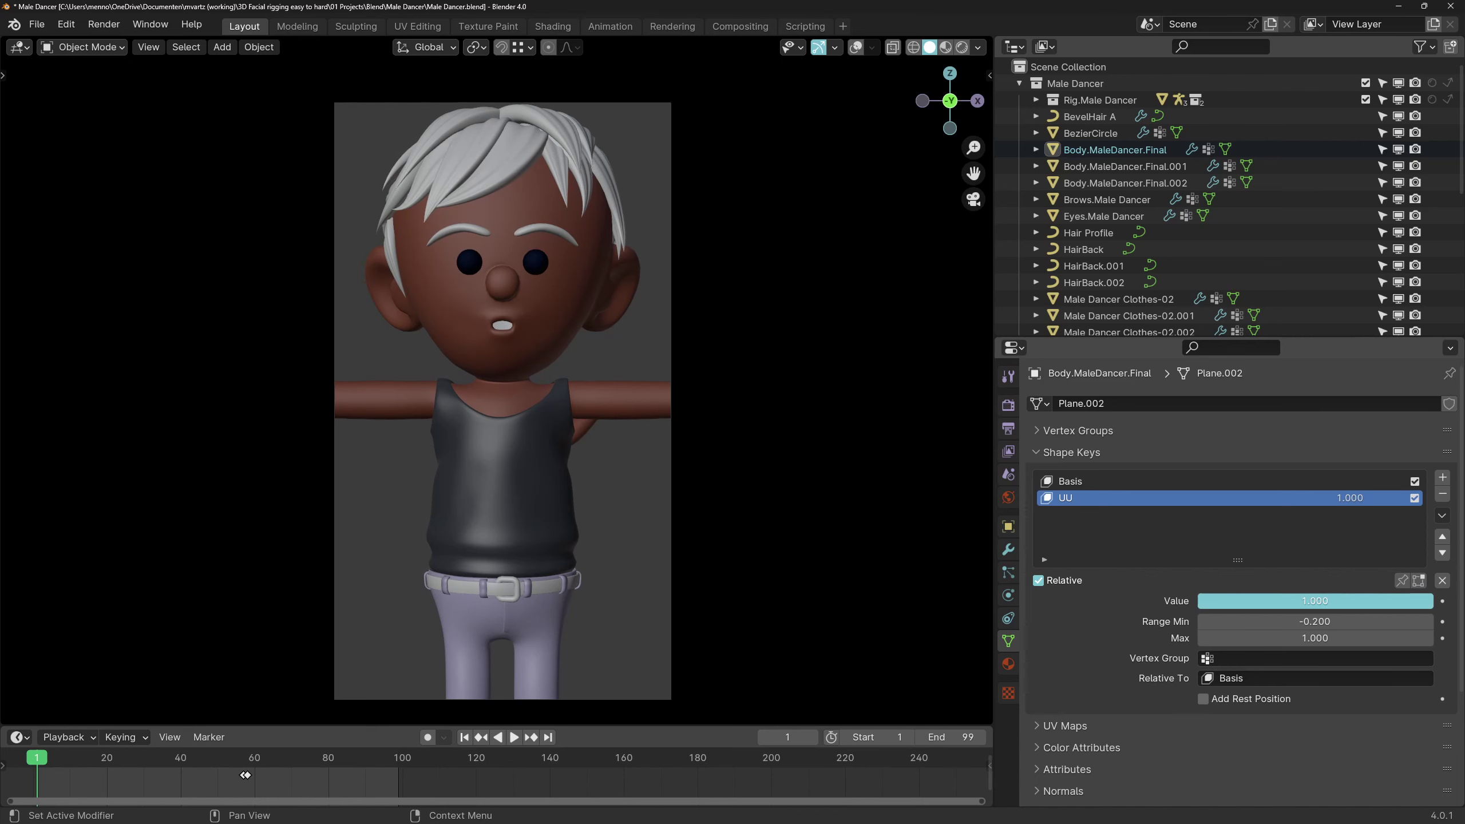
{"action": "key", "text": "KP_0"}
{"action": "left_click_drag", "start_coordinate": [1288, 600], "coordinate": [1199, 601]}
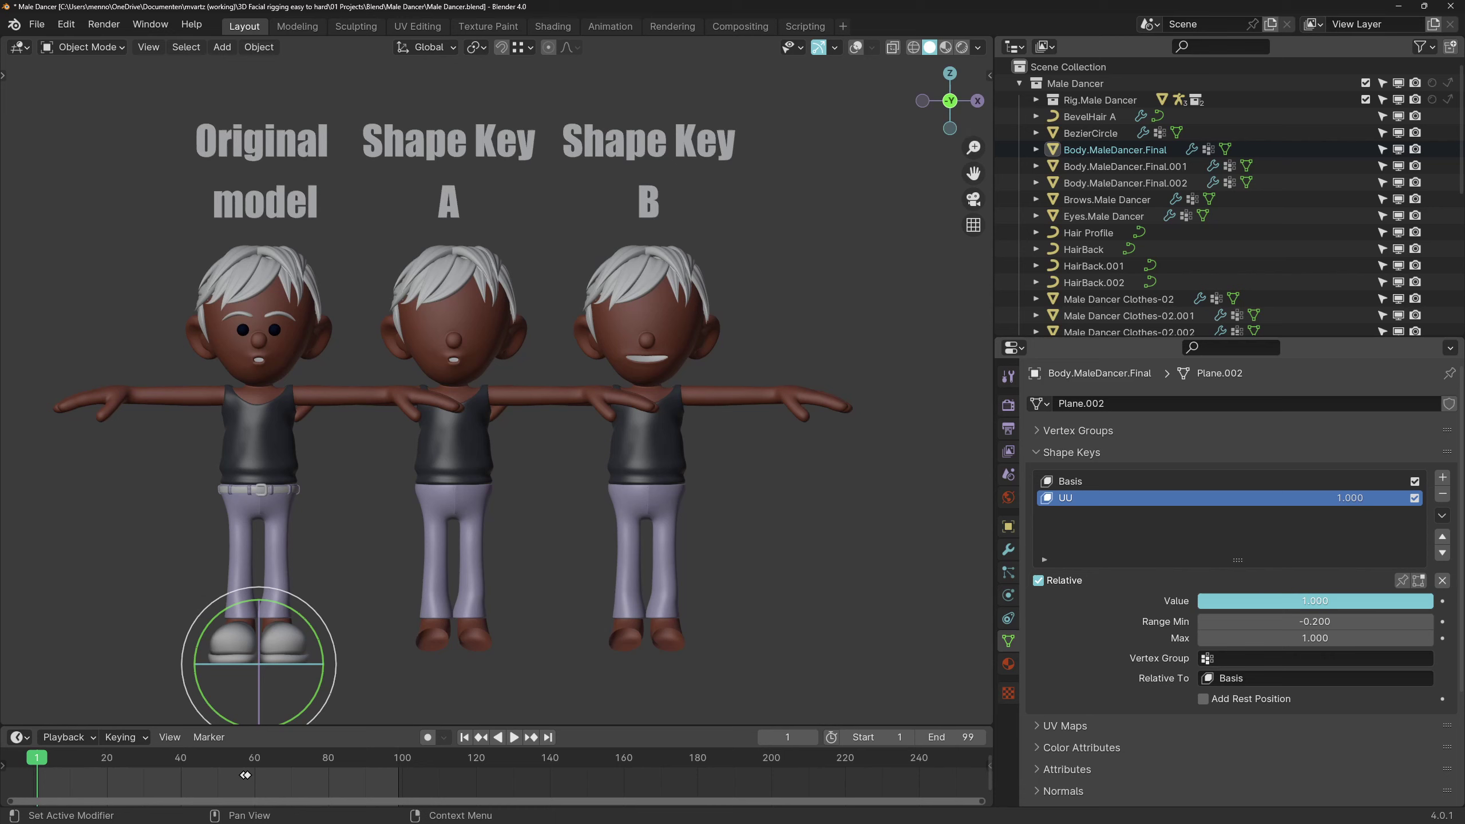
{"action": "left_click_drag", "start_coordinate": [1433, 601], "coordinate": [1226, 601]}
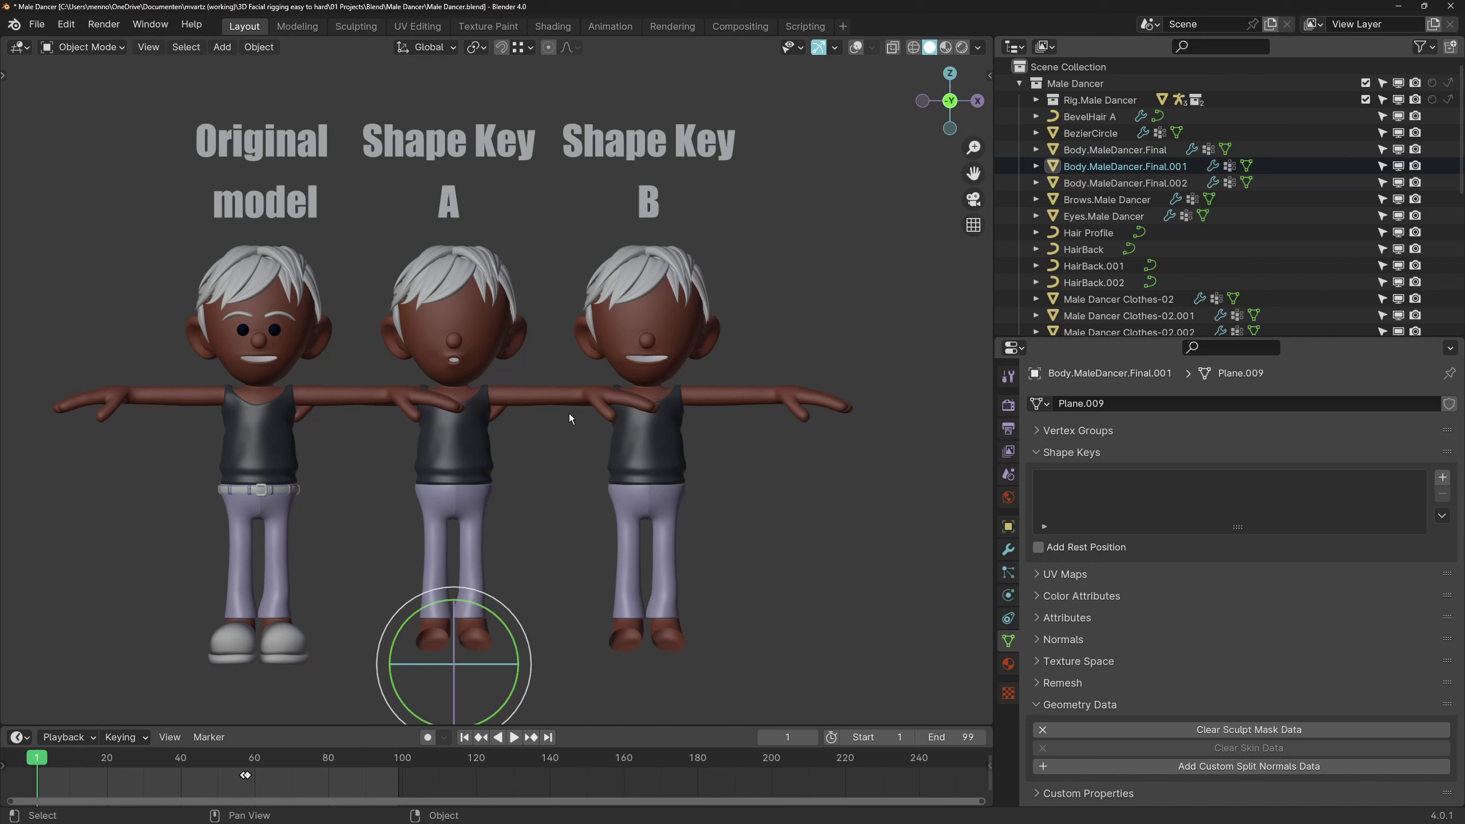
Deselect all, make the original dancer model active, and view through the camera
{"action": "left_click", "coordinate": [569, 415]}
{"action": "left_click", "coordinate": [302, 343]}
{"action": "key", "text": "KP_0"}
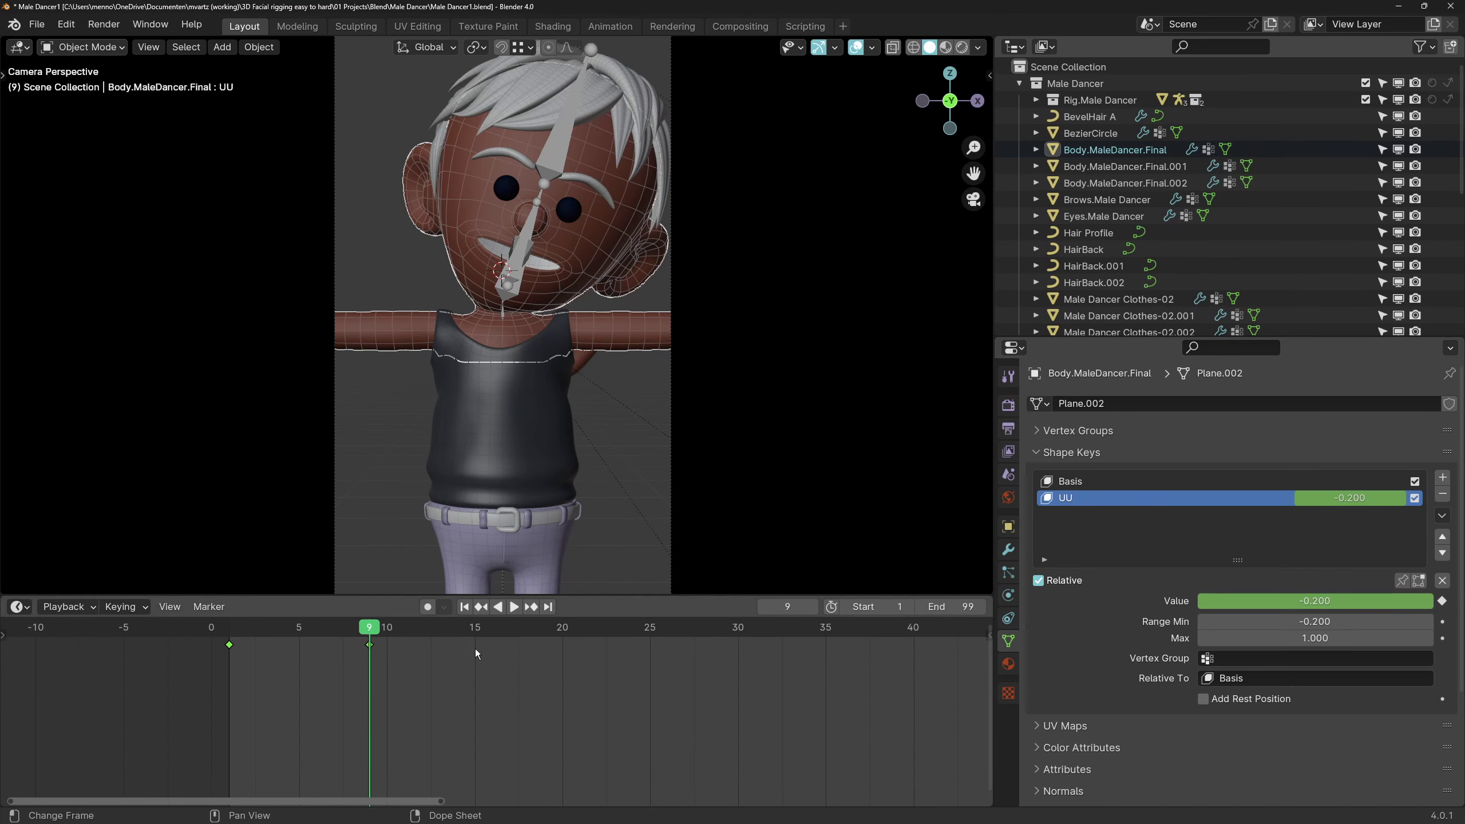
Keyframe the UU value at 0.591 on frame 17, then set 0.174 at frame 24
{"action": "left_click_drag", "start_coordinate": [1349, 602], "coordinate": [1461, 603]}
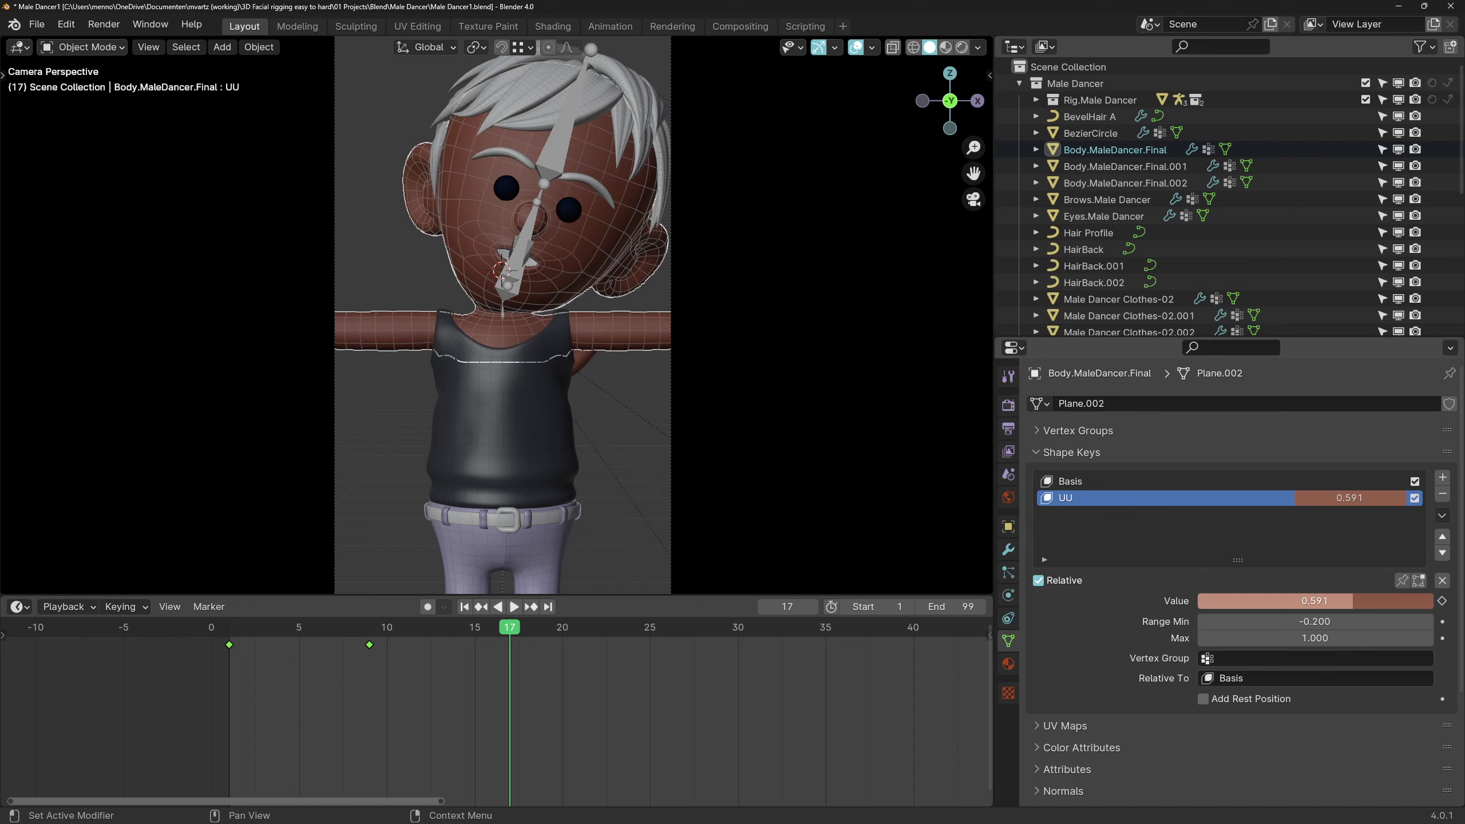
{"action": "key", "text": "i"}
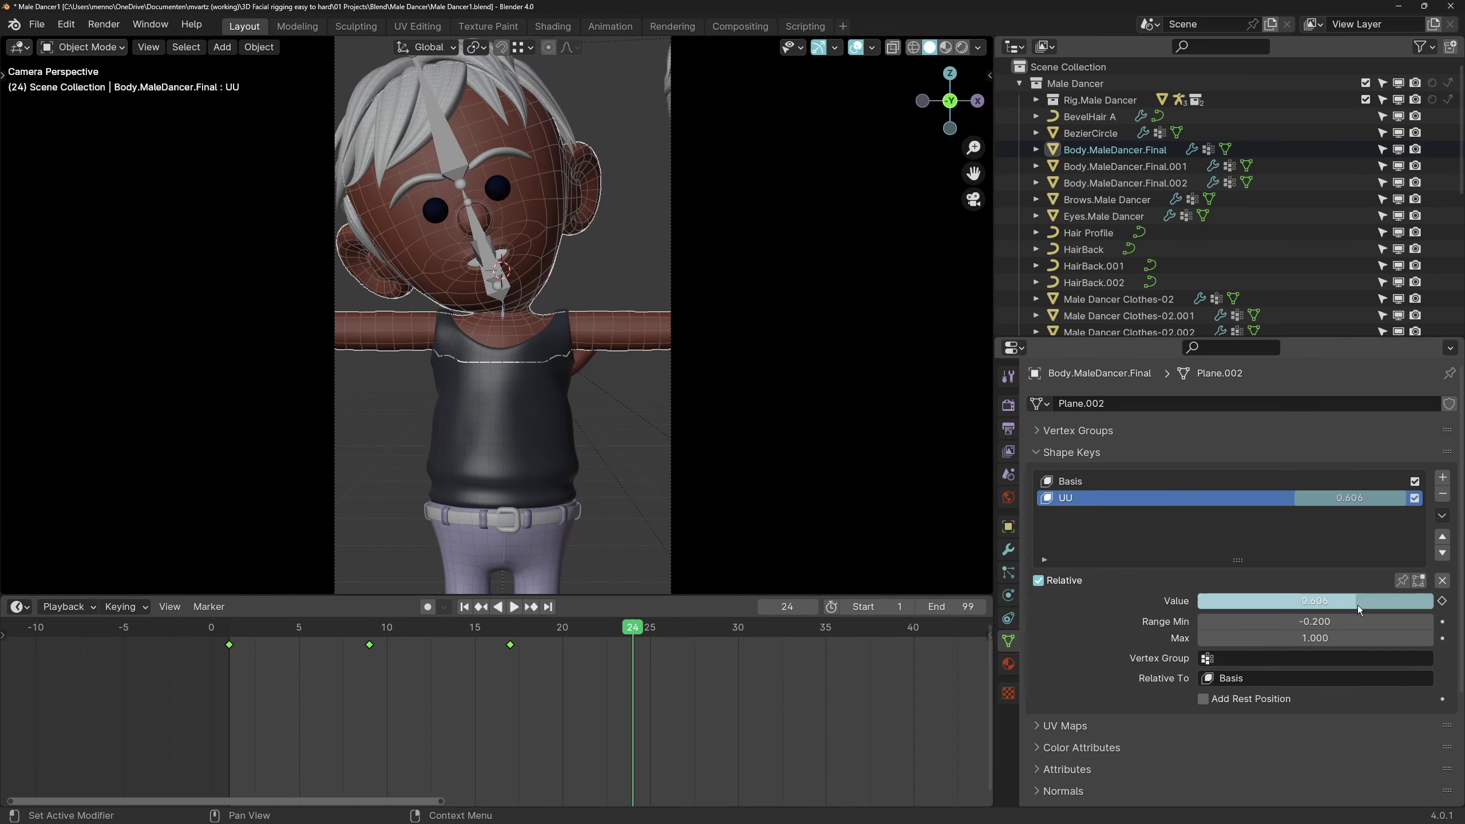
{"action": "left_click_drag", "start_coordinate": [1357, 604], "coordinate": [1326, 604]}
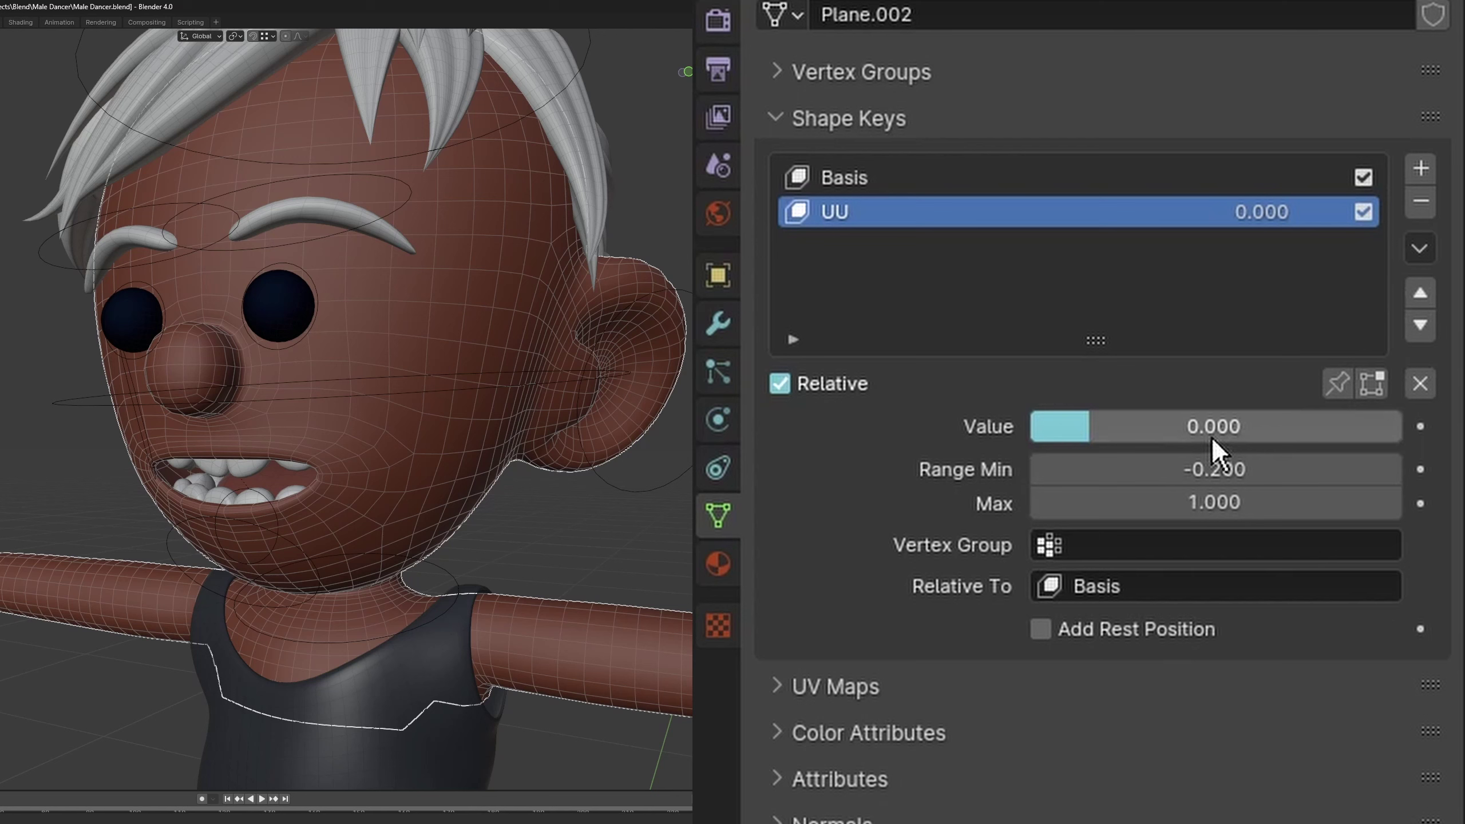
Add a driver to the UU value and edit its expression to var *-1 +1
{"action": "right_click", "coordinate": [1210, 435]}
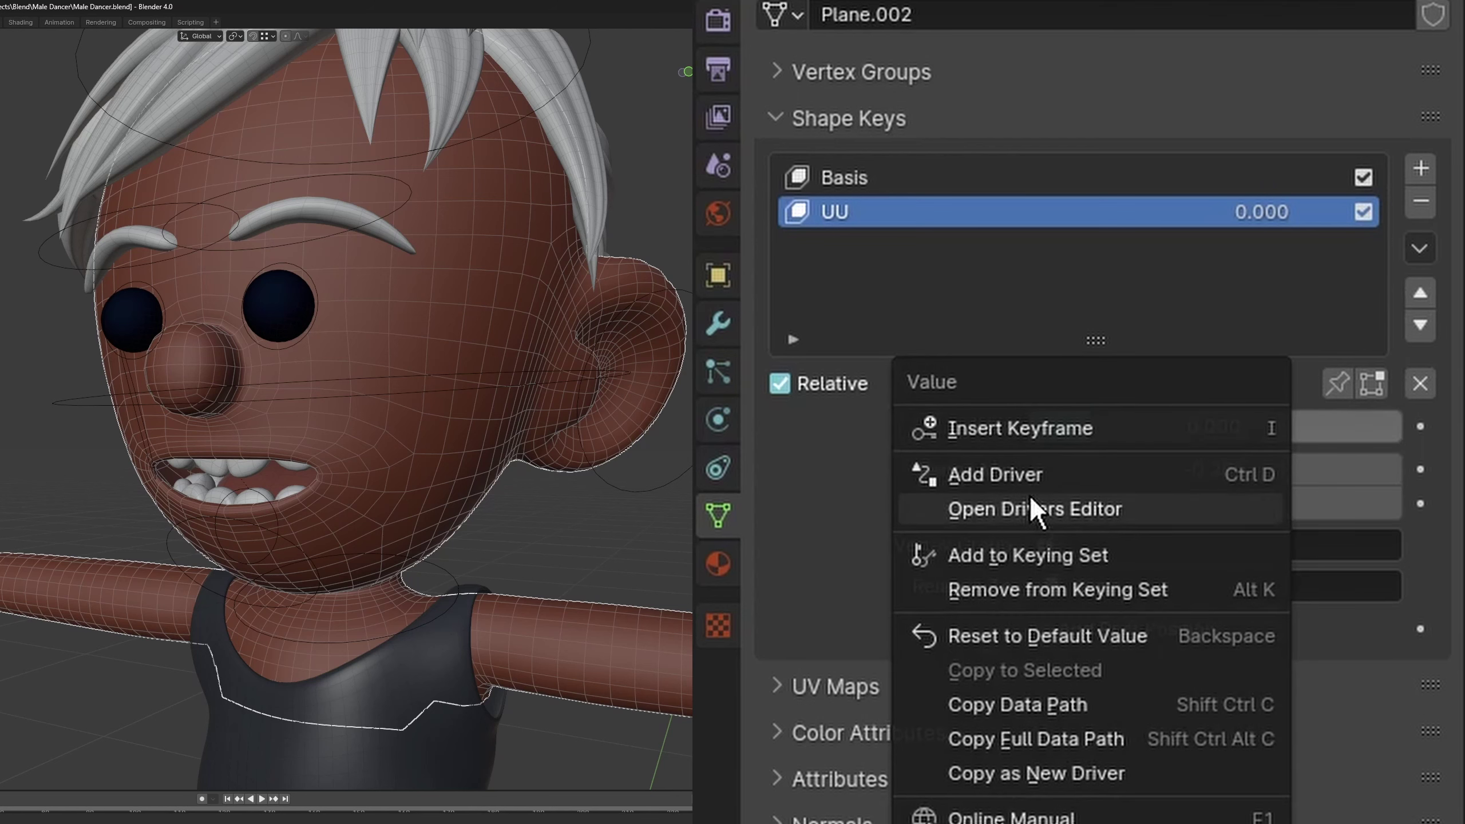
{"action": "left_click", "coordinate": [1039, 477]}
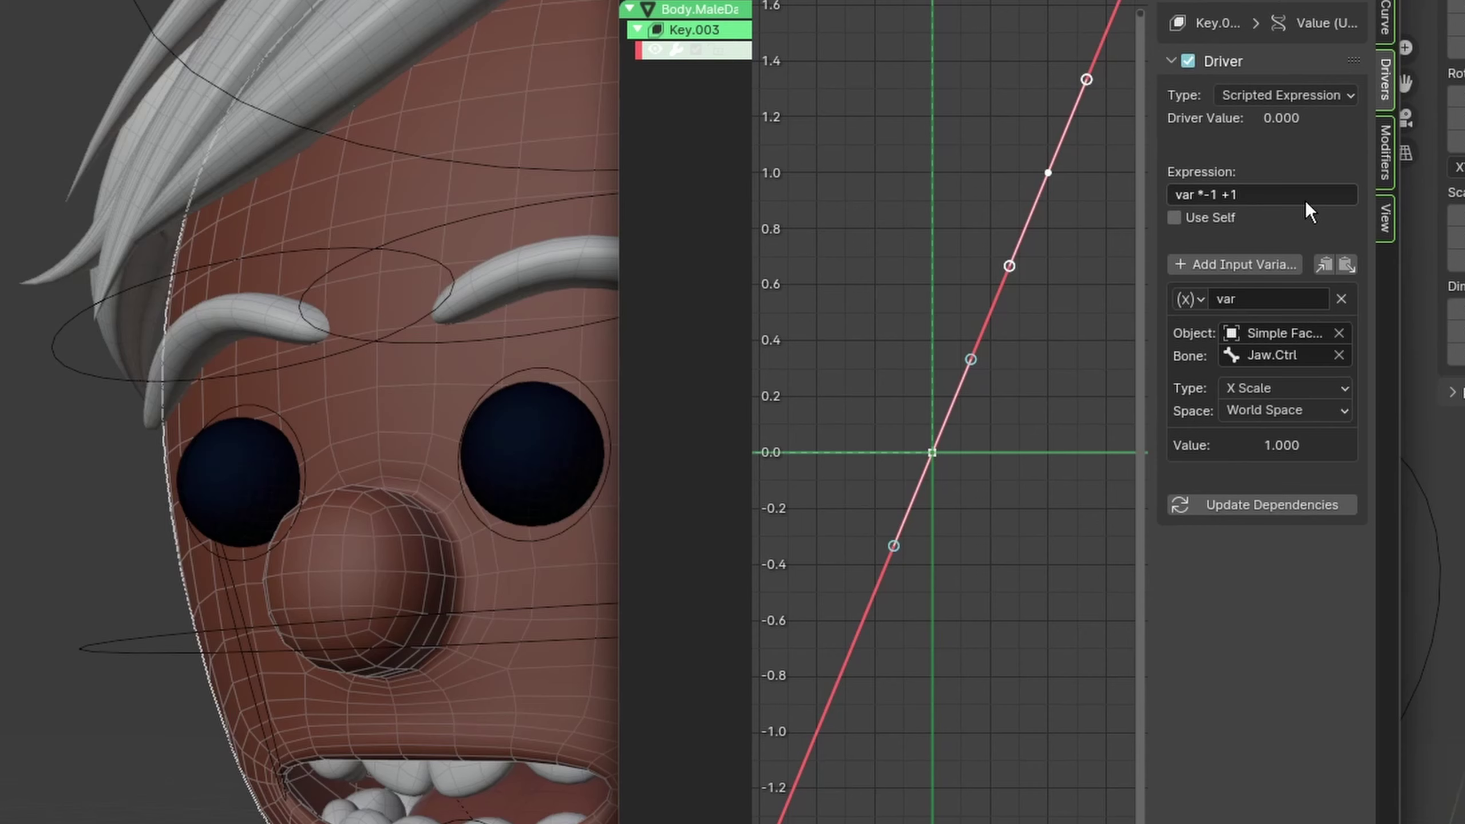
{"action": "left_click", "coordinate": [1305, 198]}
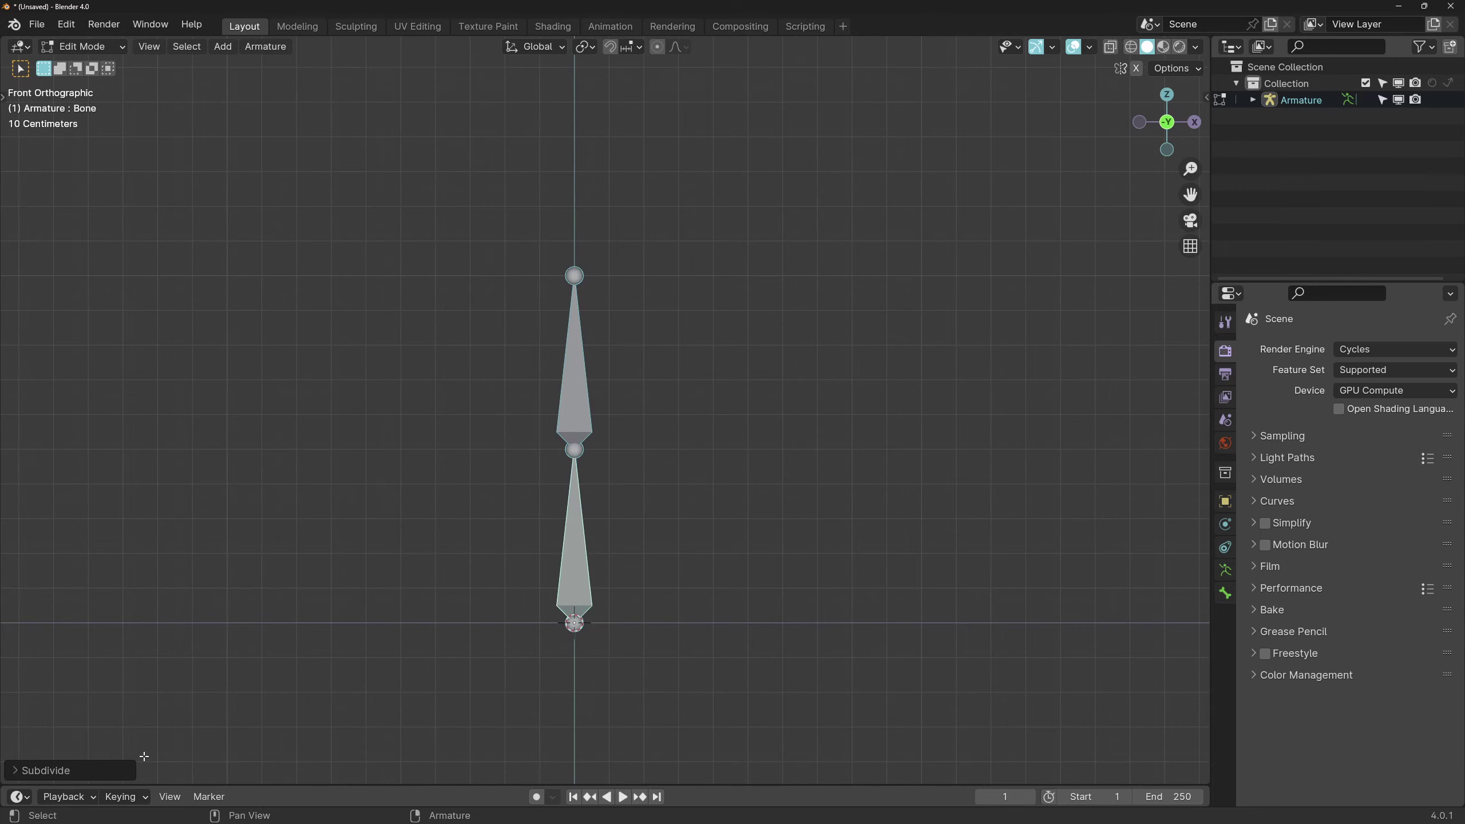
Subdivide the bone with 2 cuts and test moving the middle bone
{"action": "left_click", "coordinate": [51, 771]}
{"action": "left_click", "coordinate": [224, 766]}
{"action": "left_click", "coordinate": [585, 480]}
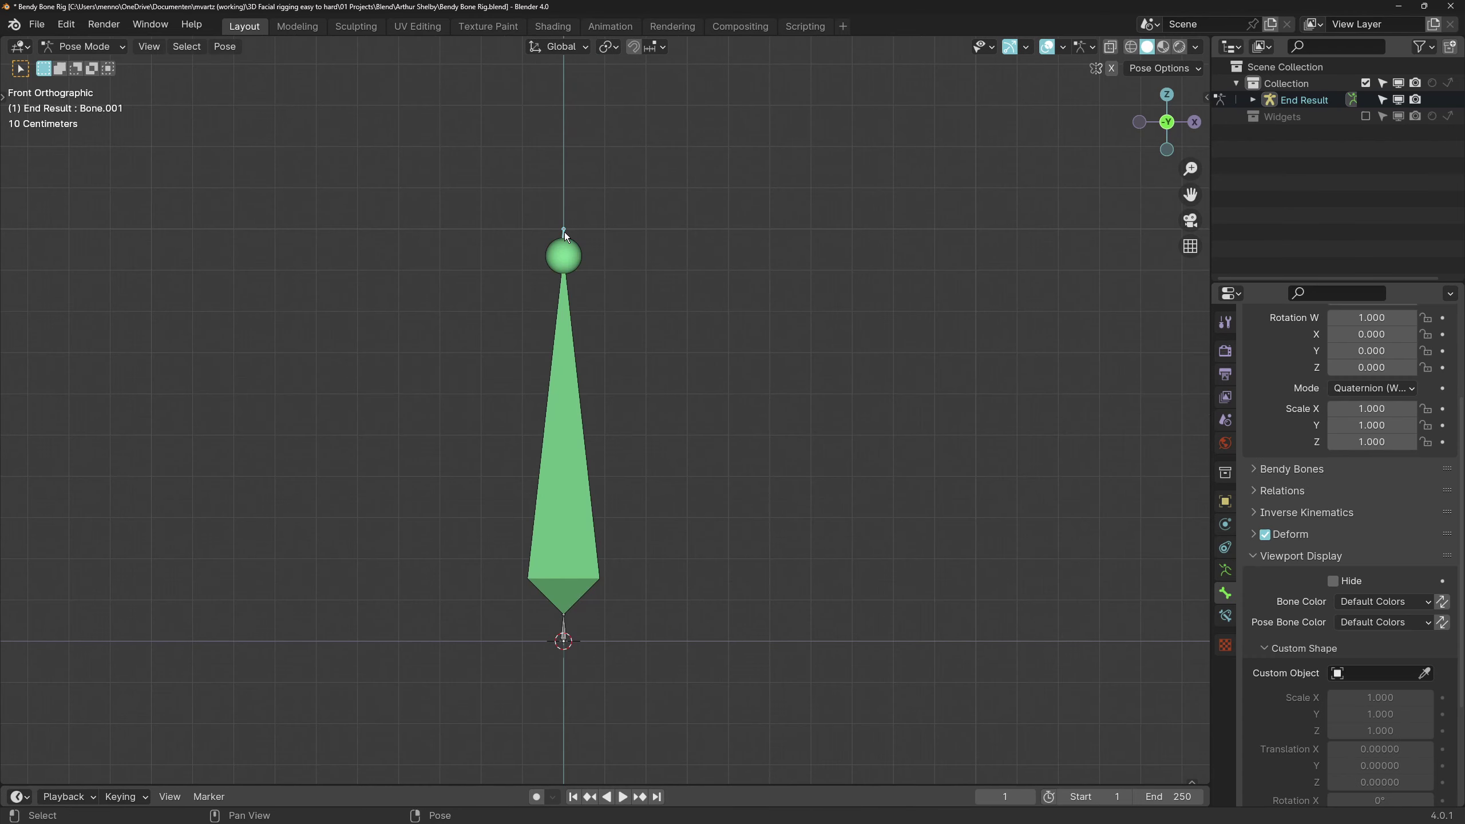
{"action": "key", "text": "g"}
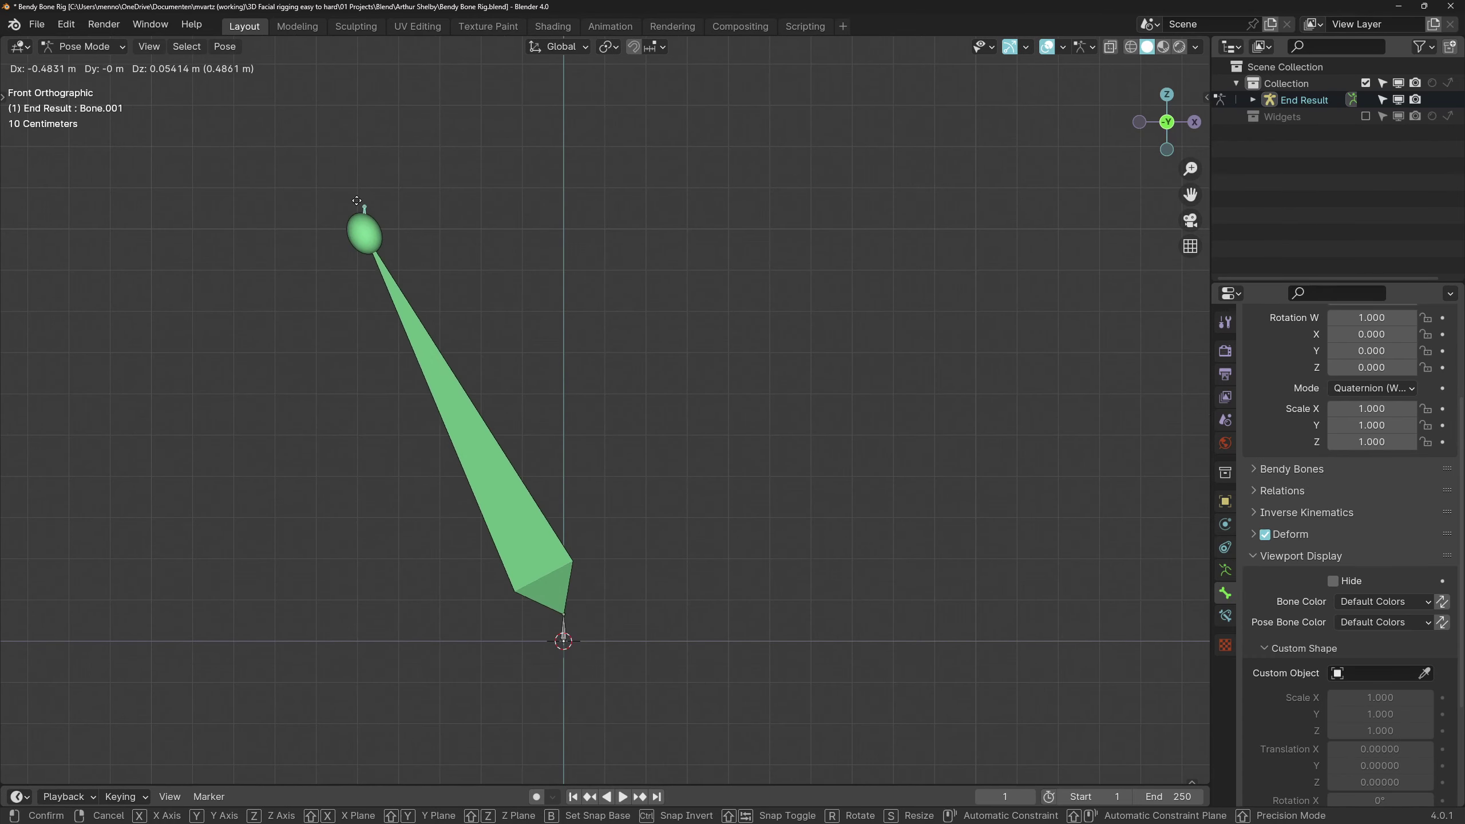
{"action": "right_click", "coordinate": [558, 639]}
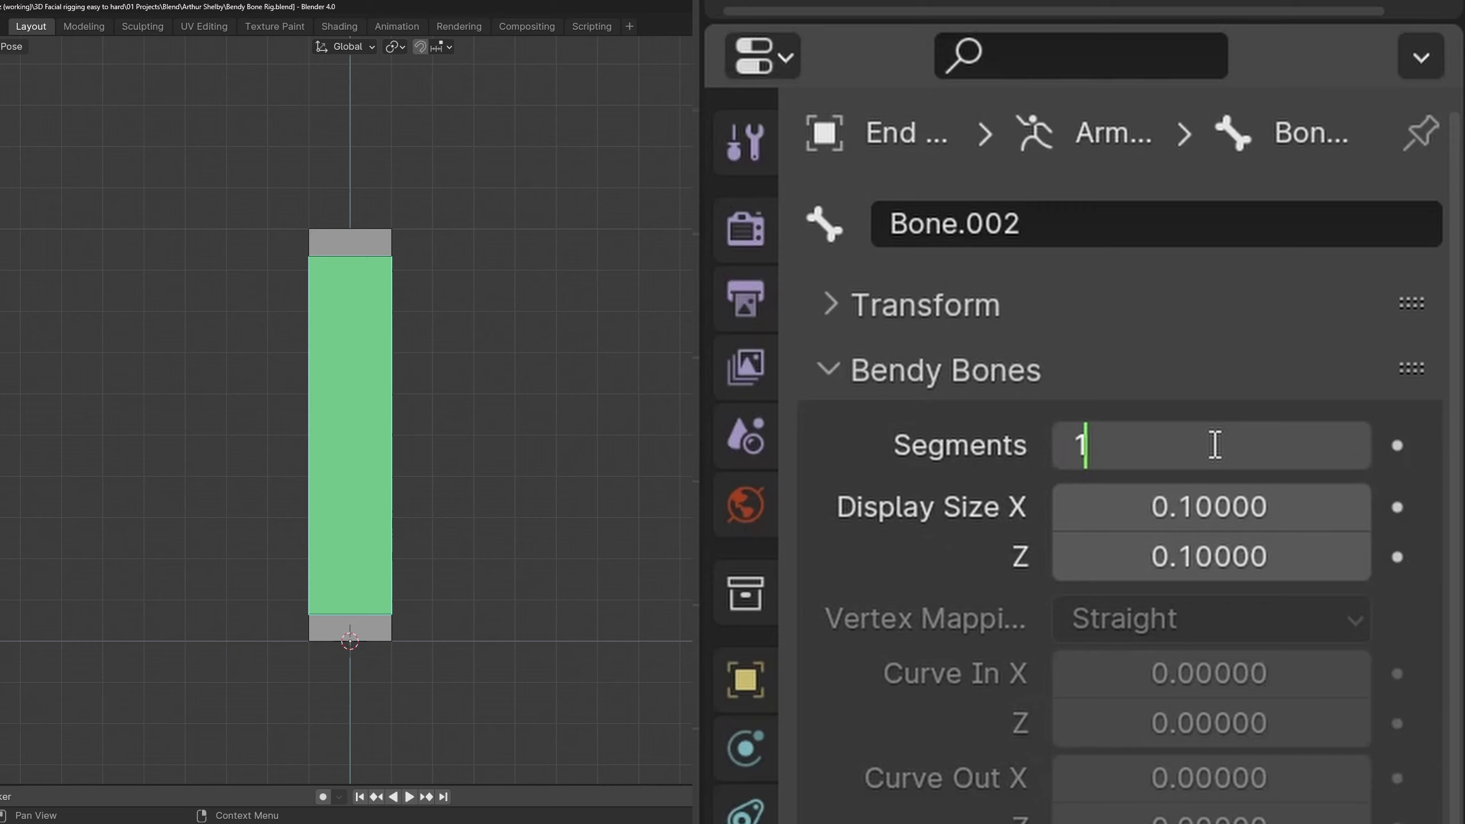
Give the bendy bone 10 segments and turn off deformation for Bone.001
{"action": "type", "text": "0"}
{"action": "key", "text": "Return"}
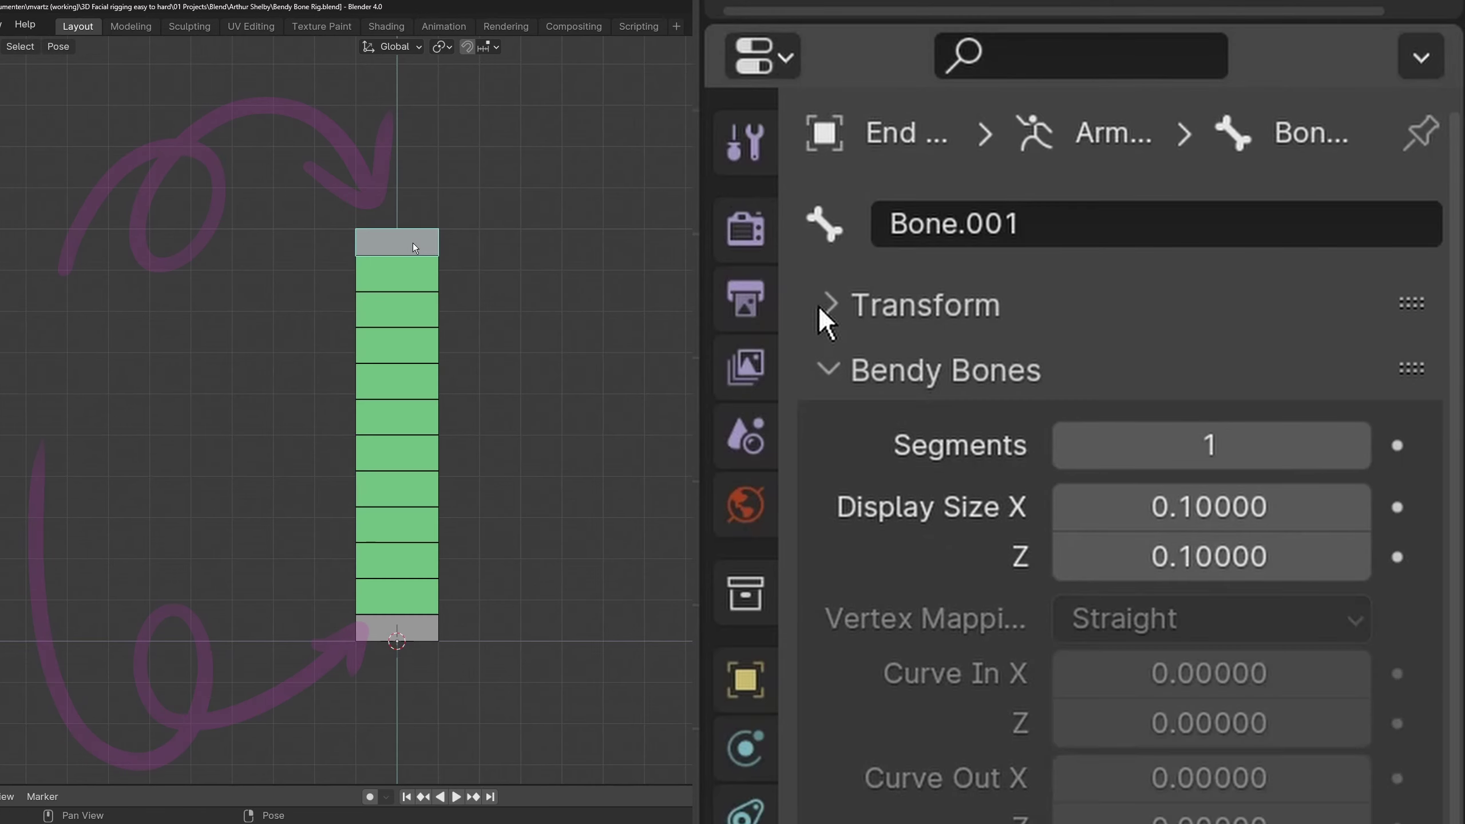
{"action": "left_click", "coordinate": [836, 369]}
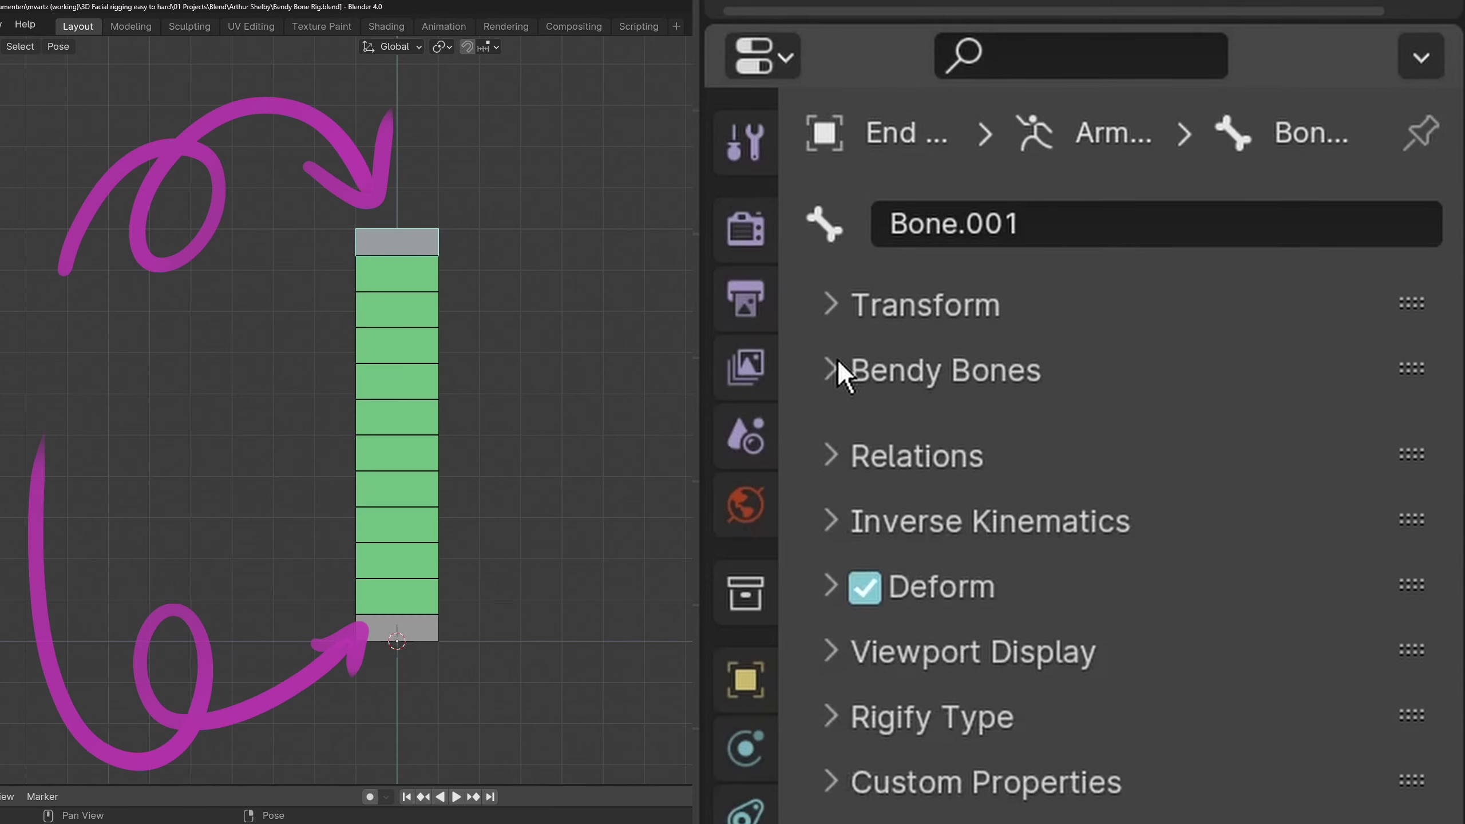
{"action": "left_click", "coordinate": [864, 568]}
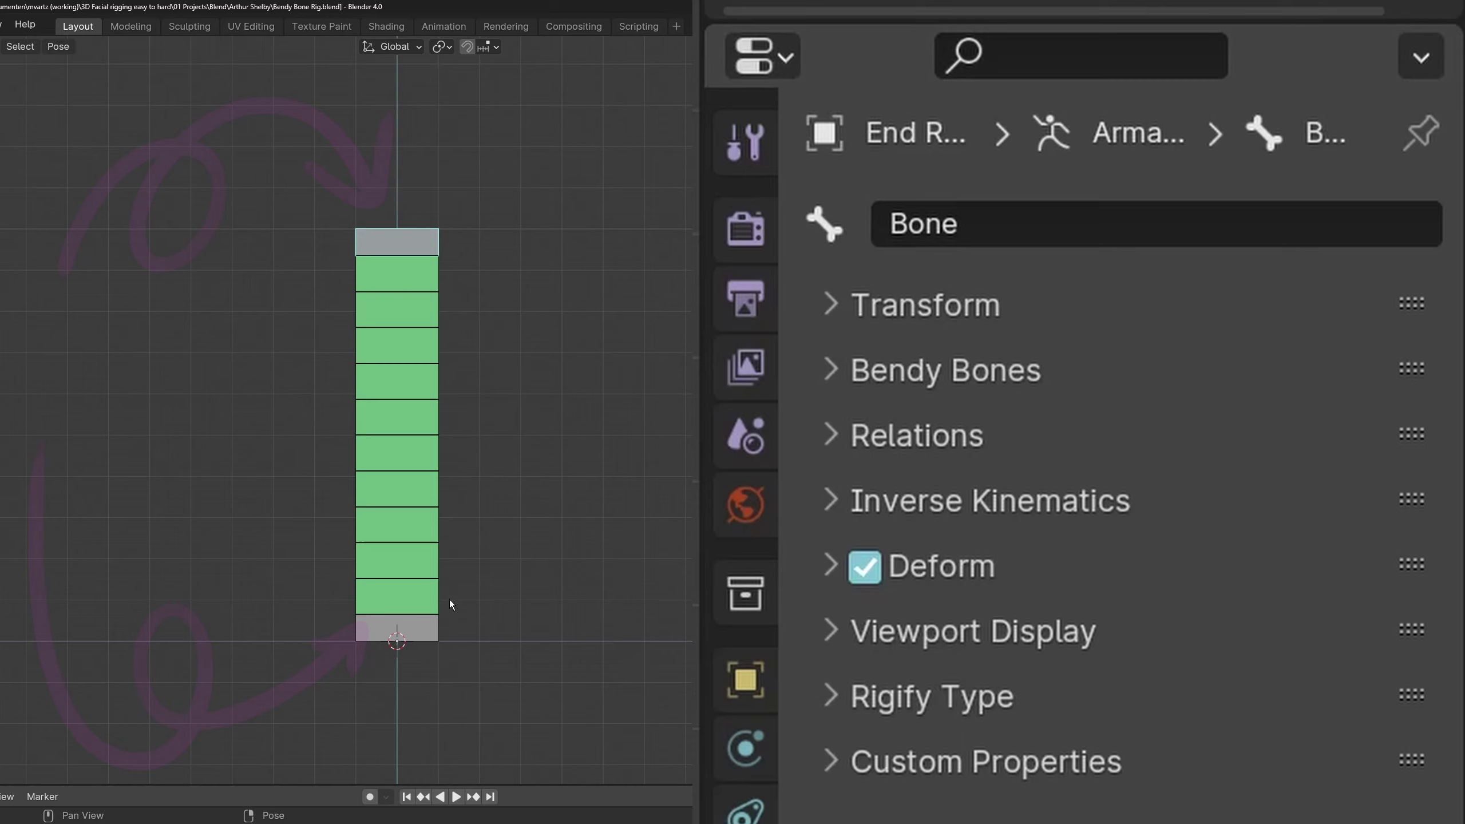
Rotate the top handle bone to bend the bendy bone
{"action": "key", "text": "g"}
{"action": "key", "text": "r"}
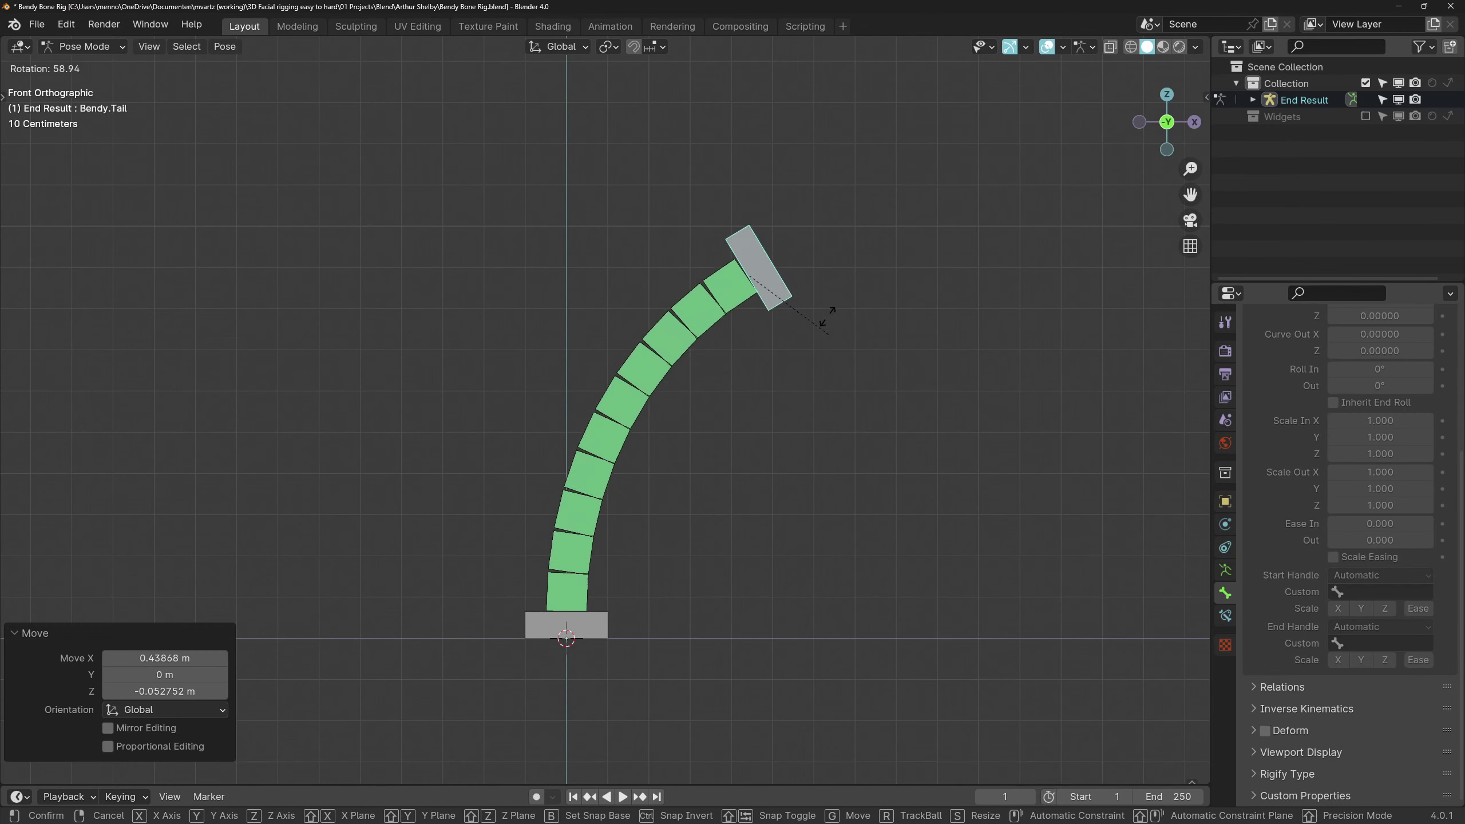
{"action": "left_click", "coordinate": [775, 206]}
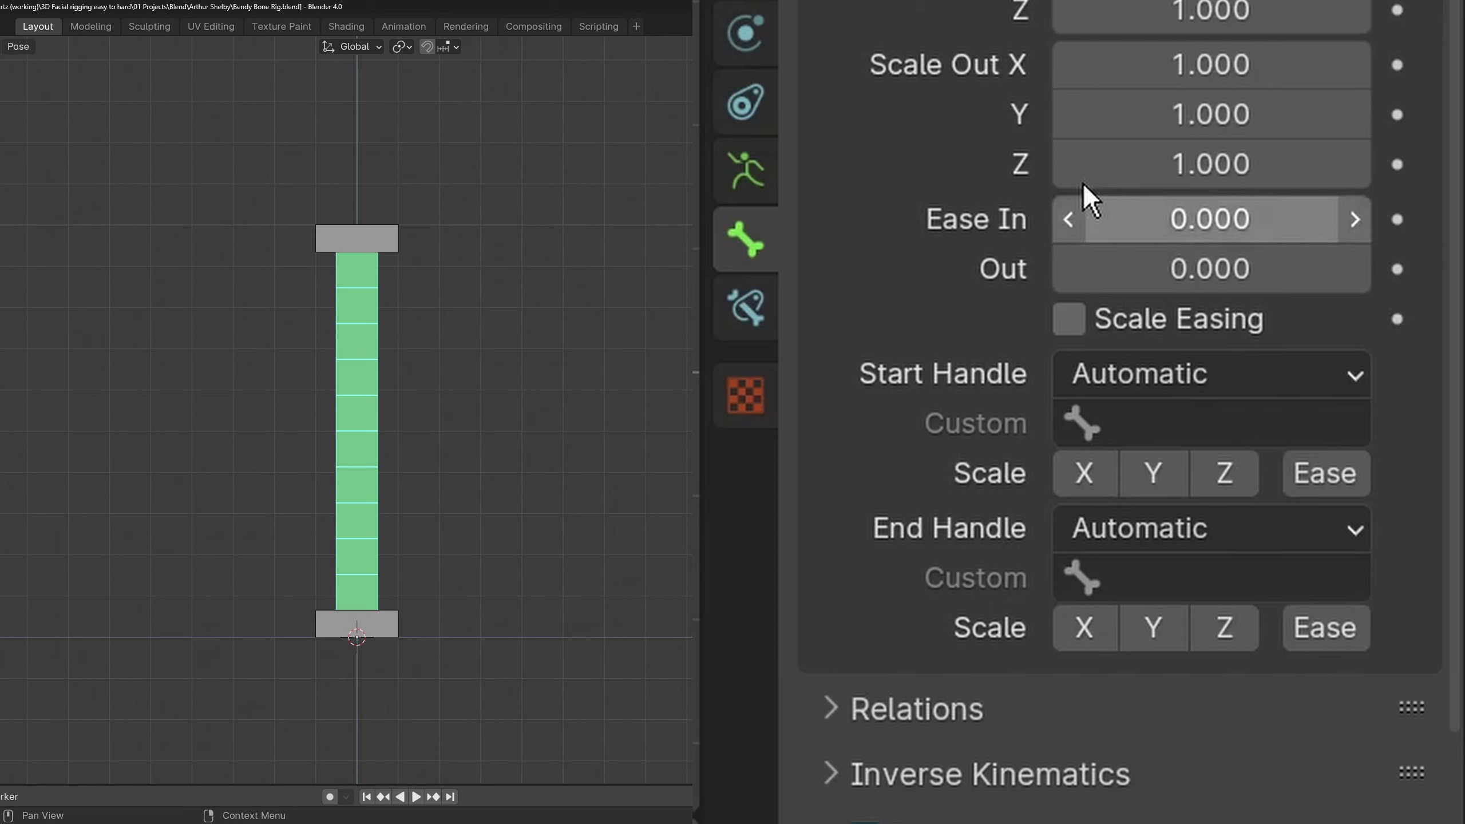
{"action": "scroll", "coordinate": [1281, 558], "scroll_direction": "down", "scroll_amount": 3}
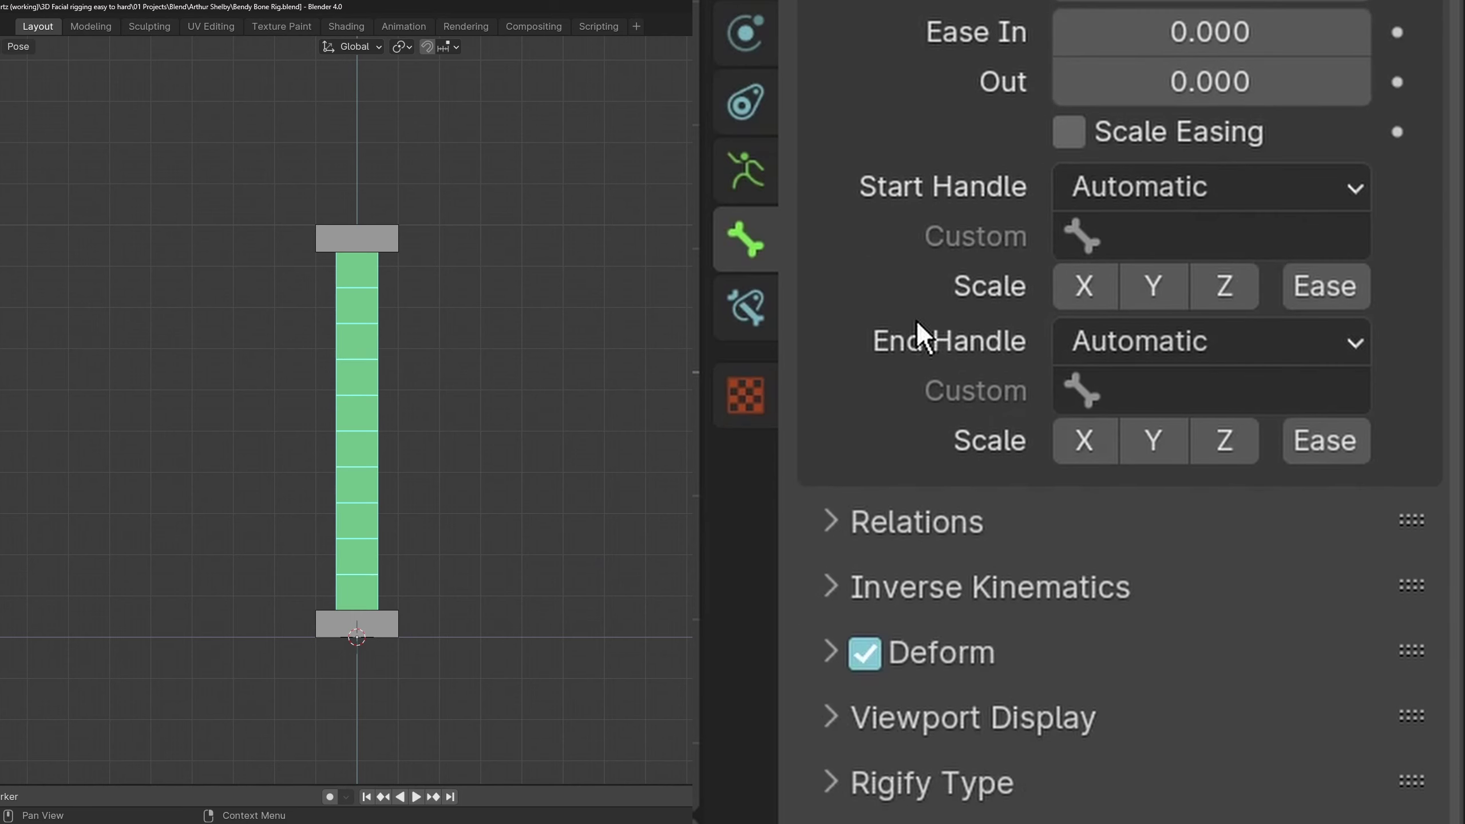
Set Start and End Handles to Absolute with custom bones Bendy.Base and Bendy.Tail
{"action": "left_click", "coordinate": [1209, 204]}
{"action": "left_click", "coordinate": [1134, 300]}
{"action": "left_click", "coordinate": [1171, 341]}
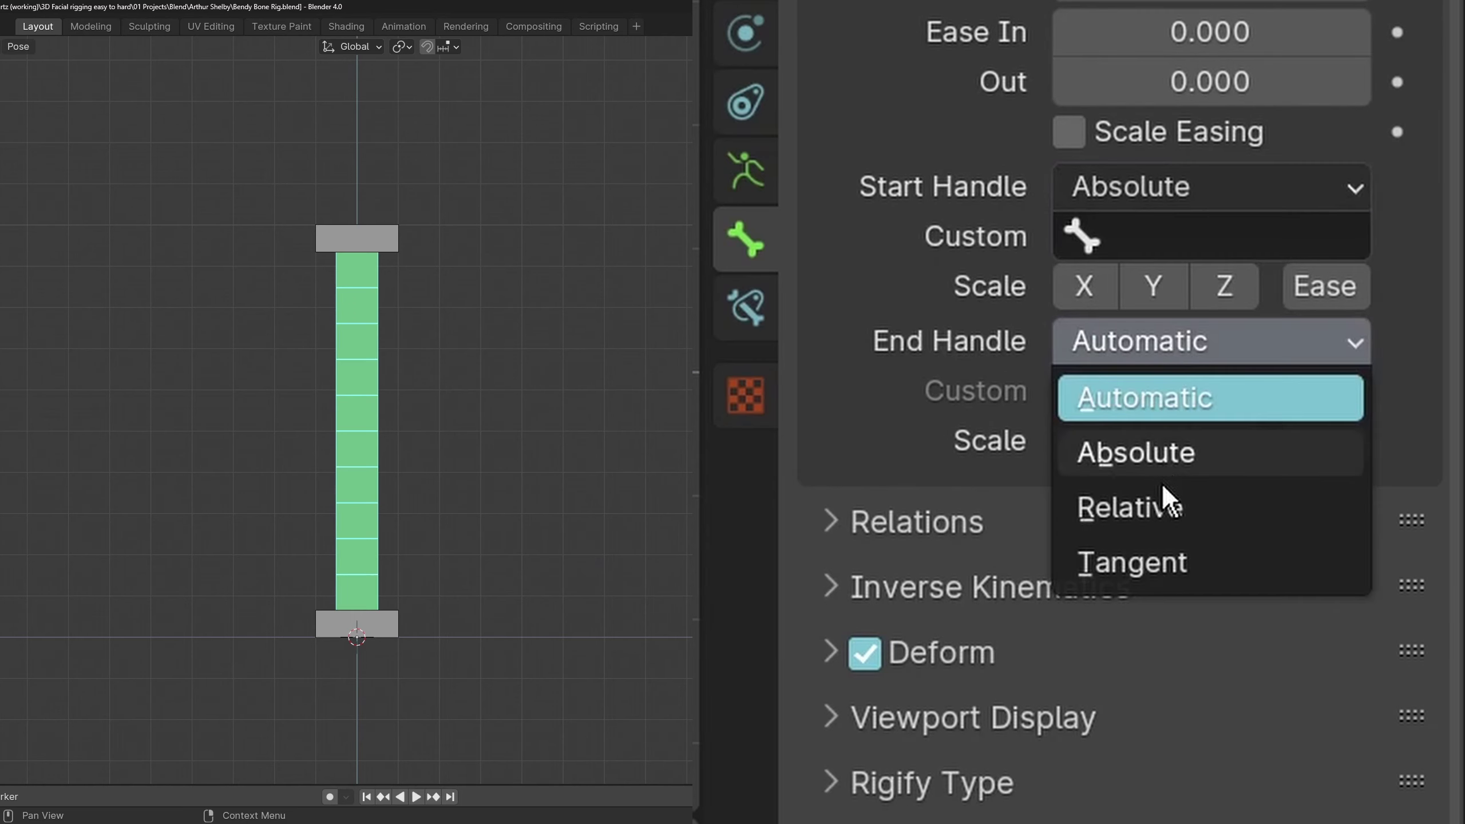
{"action": "left_click", "coordinate": [1173, 454]}
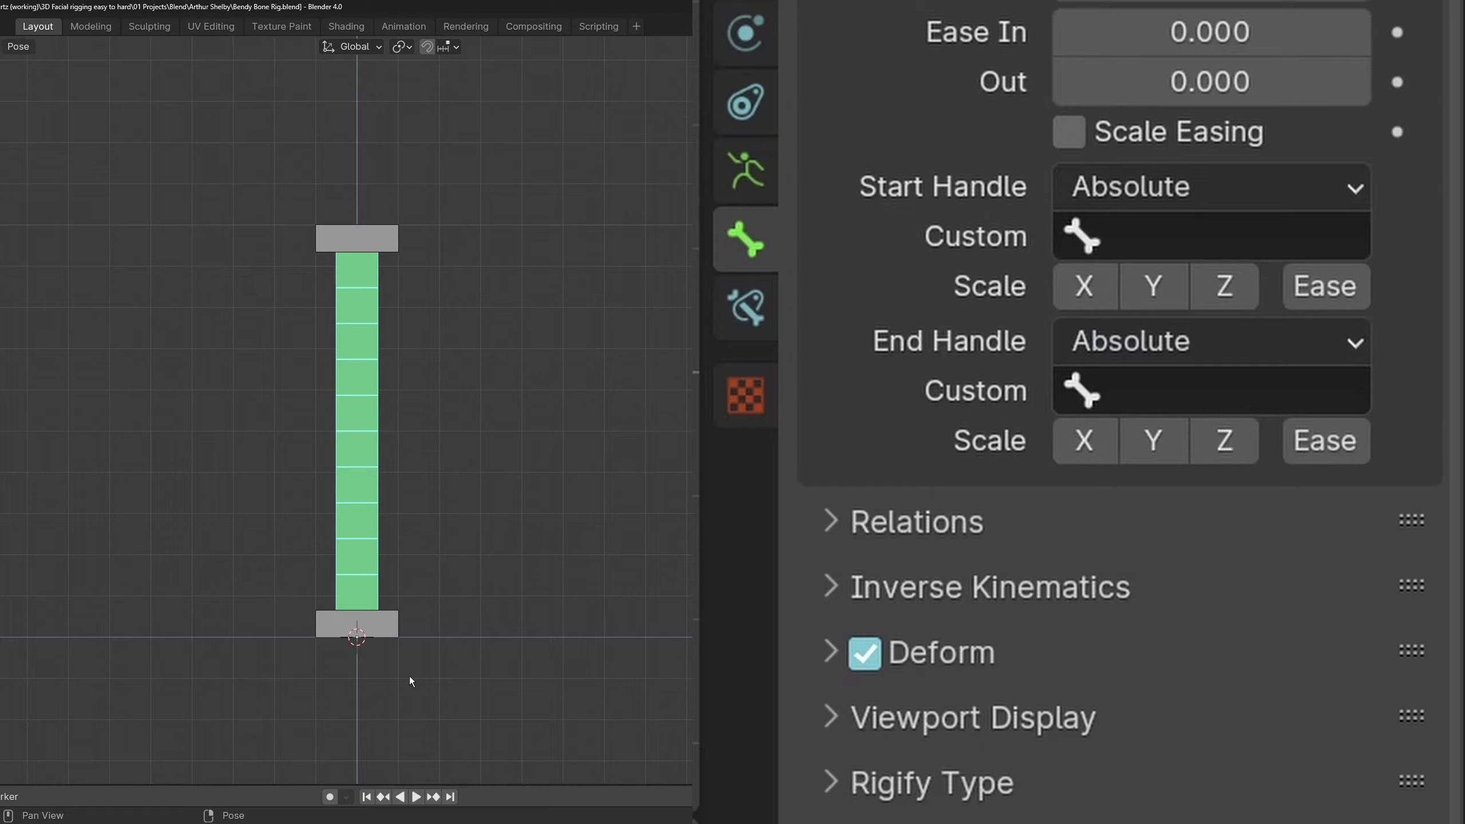
{"action": "left_click", "coordinate": [1144, 234]}
{"action": "left_click", "coordinate": [1104, 317]}
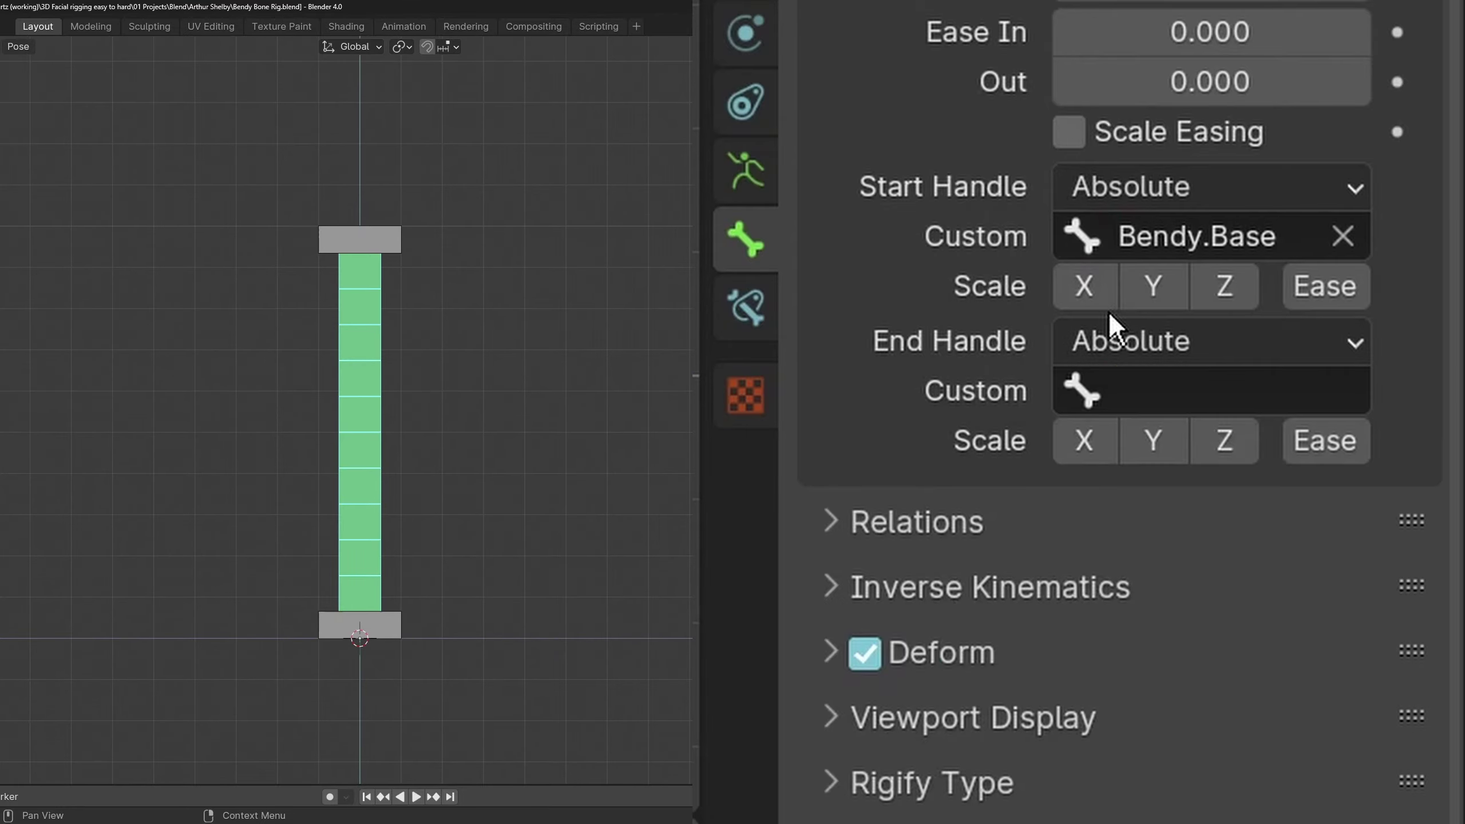
{"action": "left_click", "coordinate": [1144, 391]}
{"action": "left_click", "coordinate": [1020, 23]}
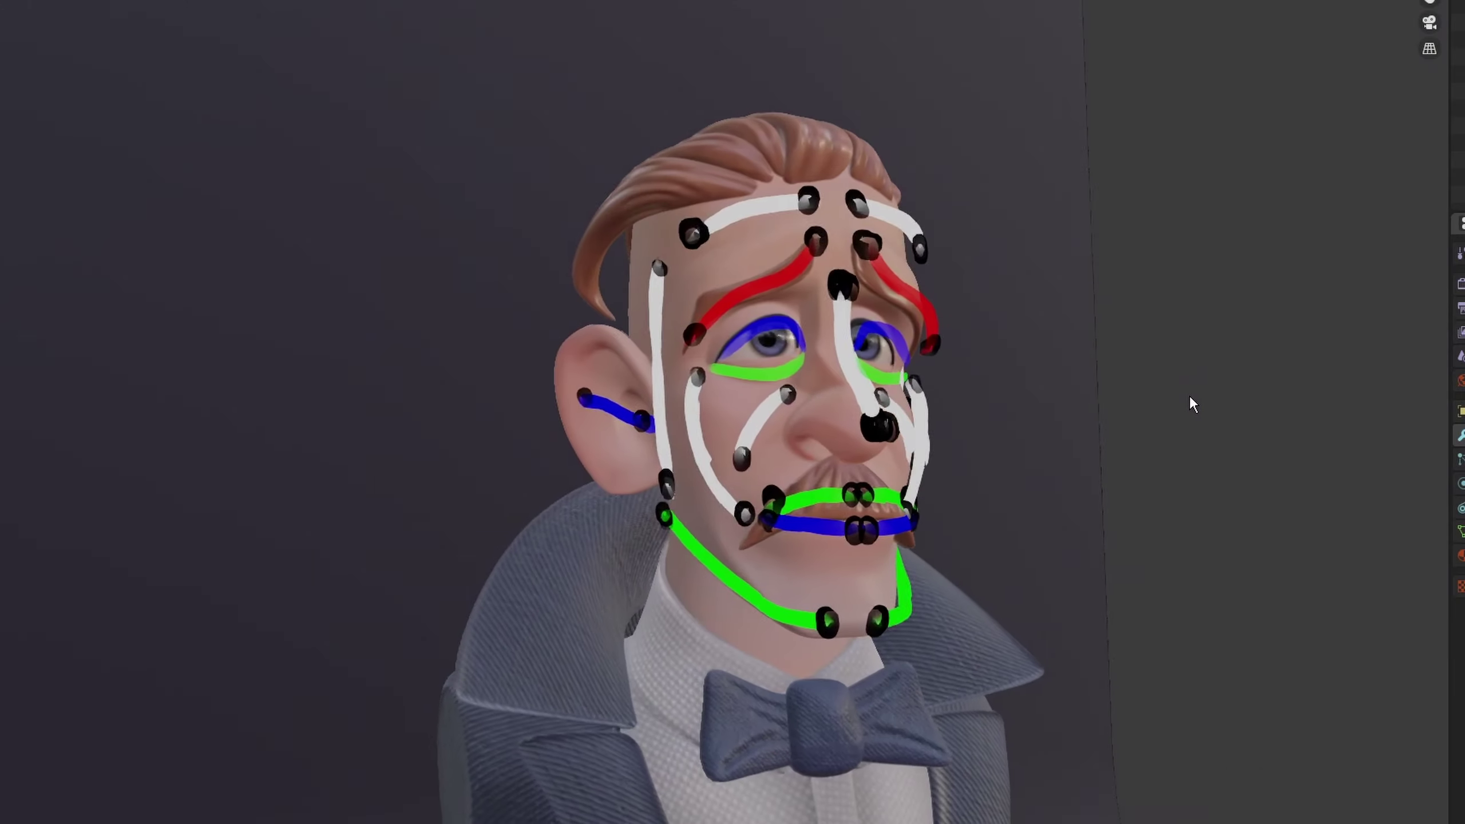
Orbit the cat's face rig and display the ear bone's weight influence
{"action": "mouse_move", "coordinate": [1188, 396]}
{"action": "middle_mouse_down"}
{"action": "mouse_move", "coordinate": [959, 403]}
{"action": "mouse_move", "coordinate": [1238, 403]}
{"action": "middle_mouse_up"}
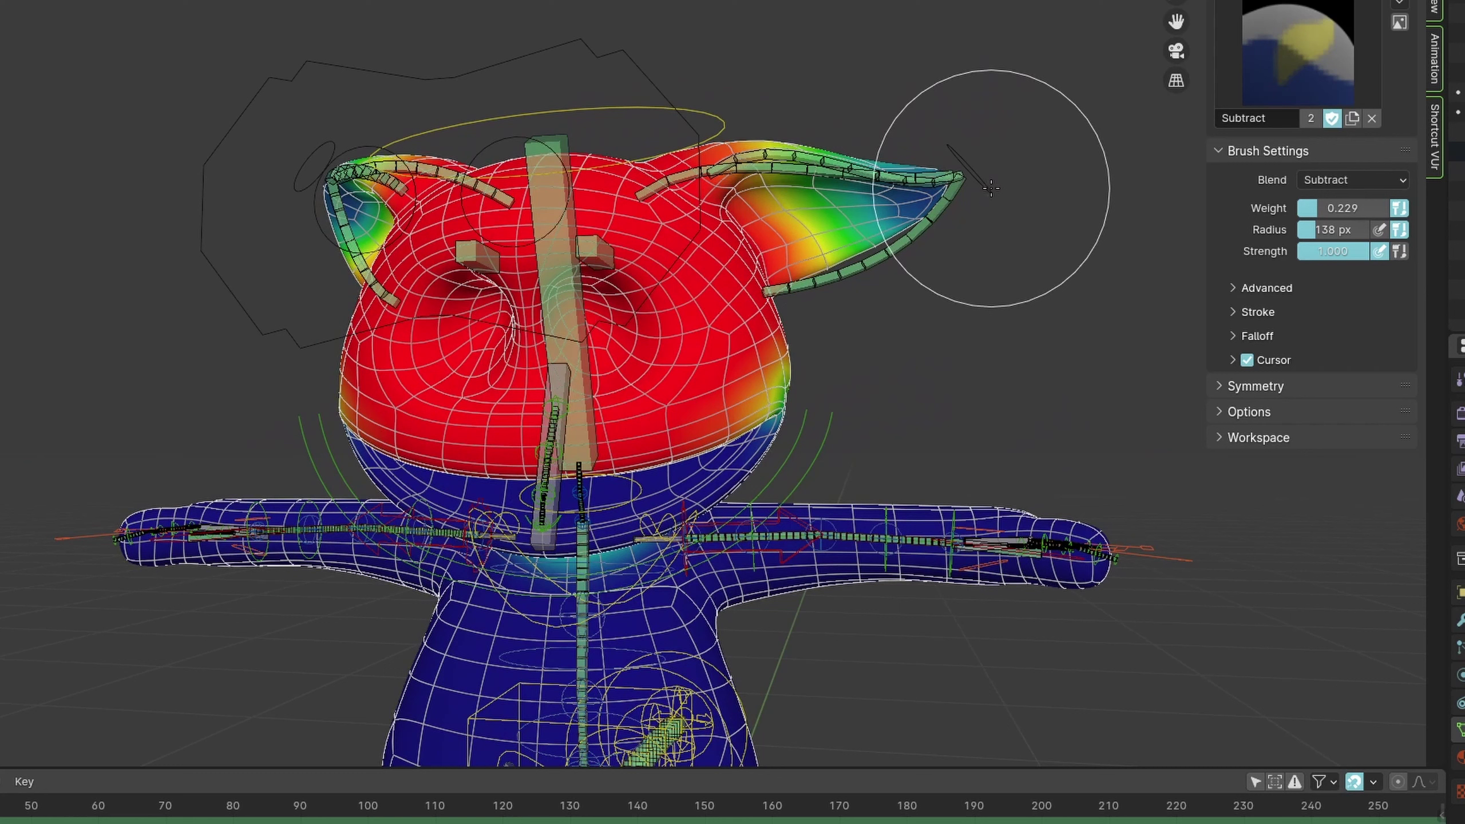
{"action": "left_click", "coordinate": [955, 154], "text": "ctrl"}
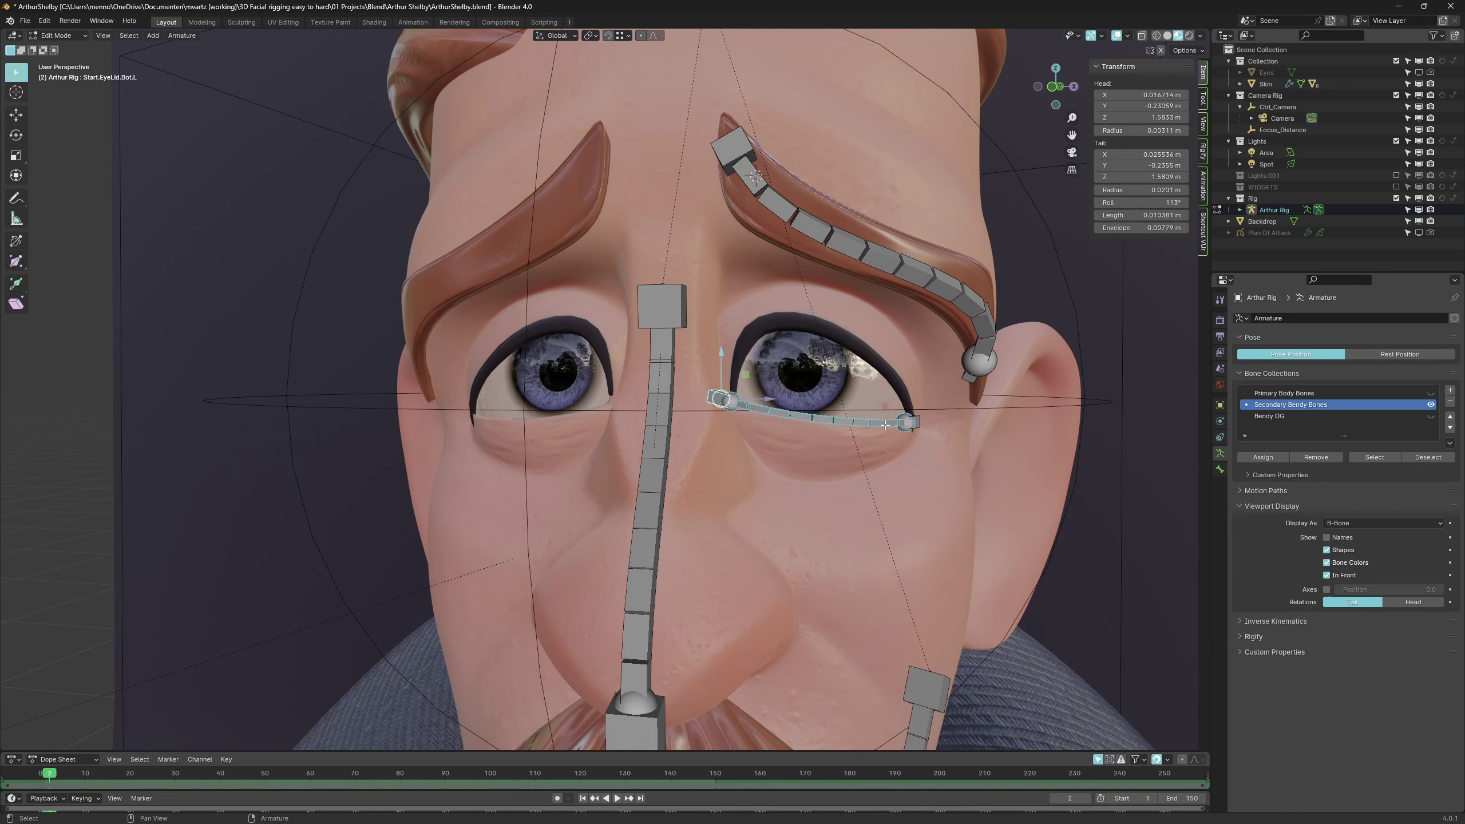
Duplicate the lower eyelid bone, apply the pose as rest pose, and rename it with a DEF. prefix
{"action": "key", "text": "shift+d"}
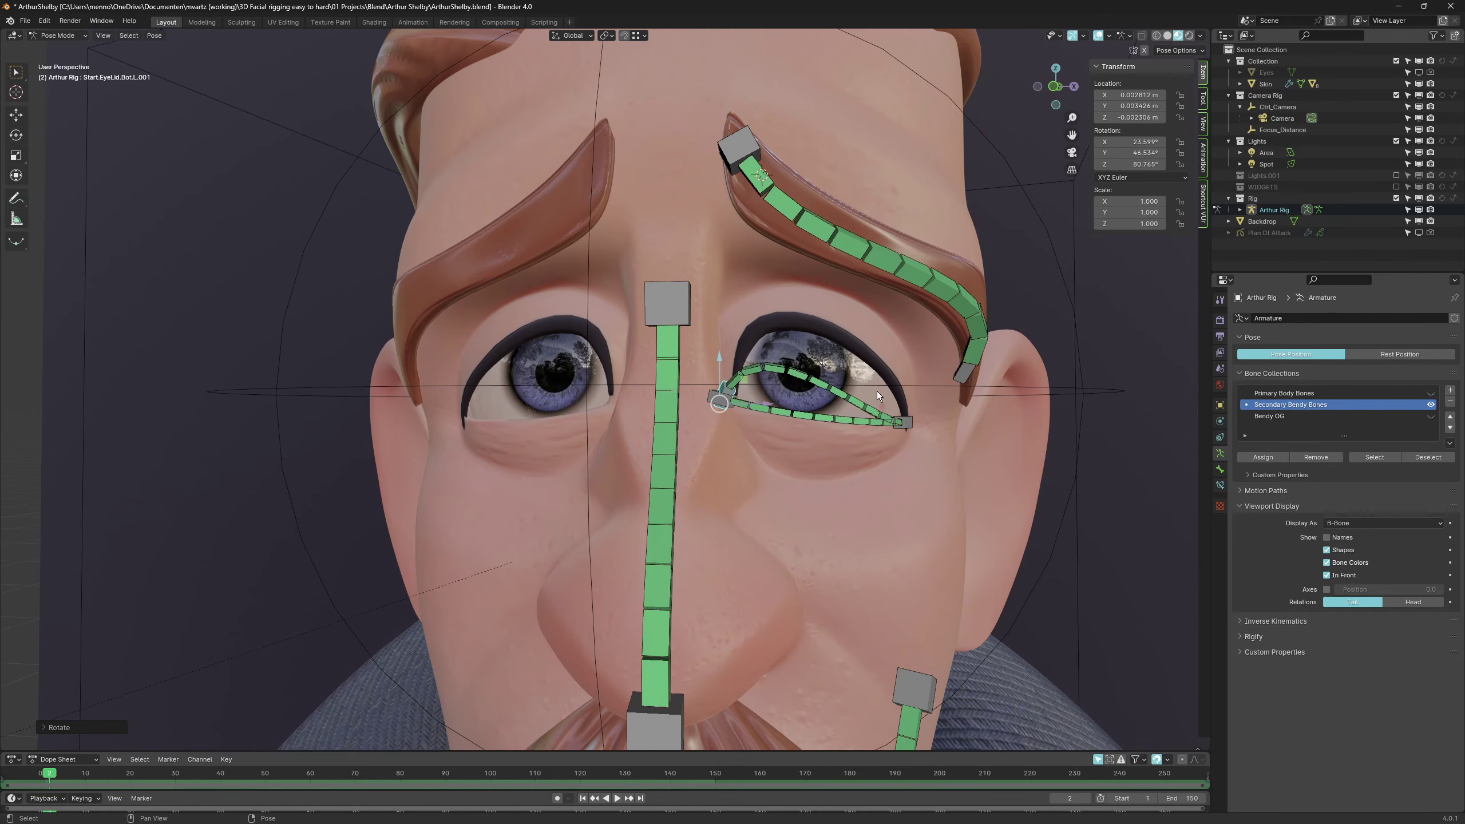
{"action": "middle_click_drag", "start_coordinate": [877, 392], "coordinate": [973, 451]}
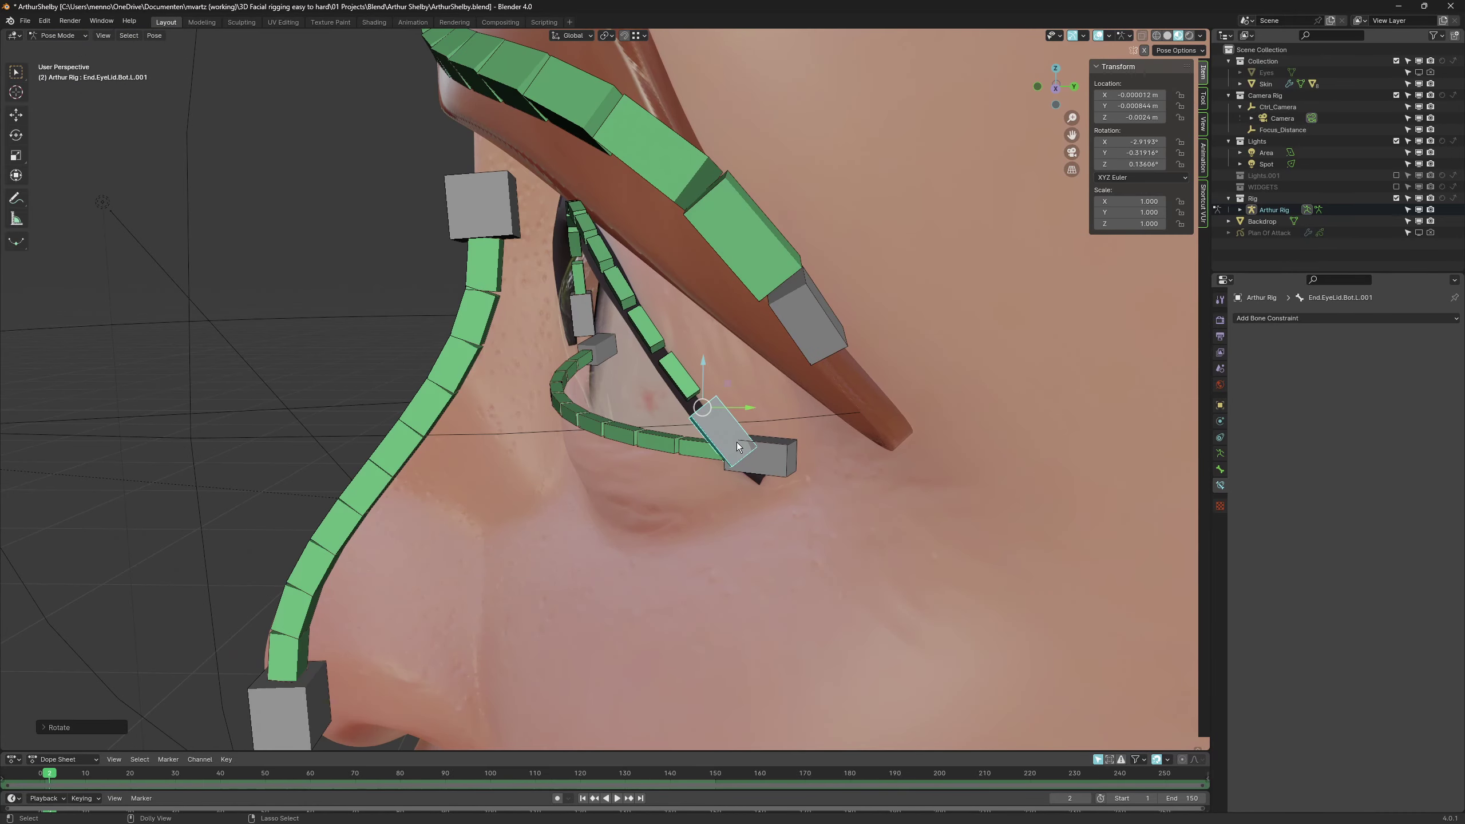
{"action": "key", "text": "ctrl+a"}
{"action": "left_click", "coordinate": [737, 442]}
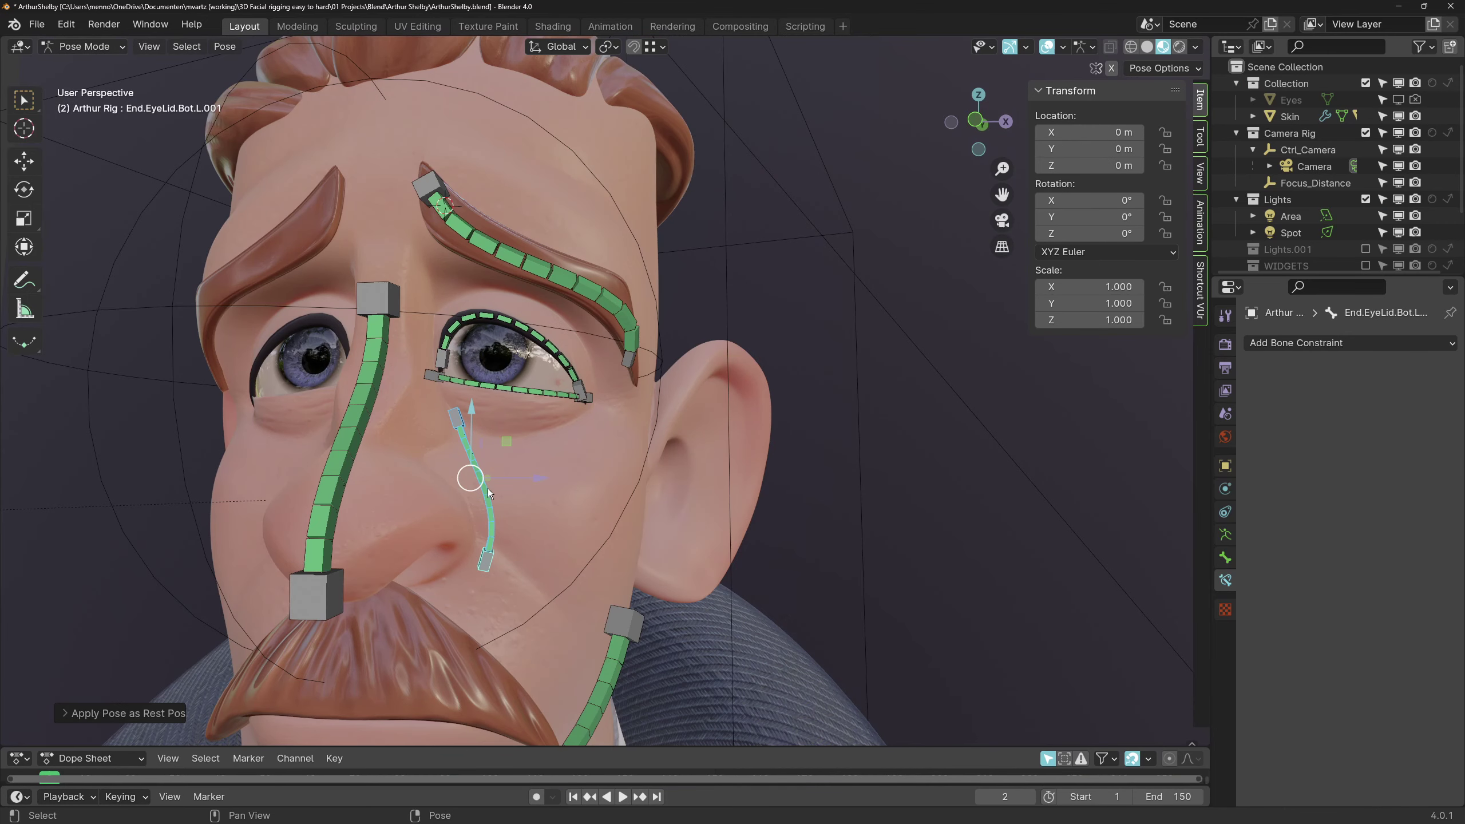
{"action": "key", "text": "F2"}
{"action": "type", "text": "DEF.Nasalis."}
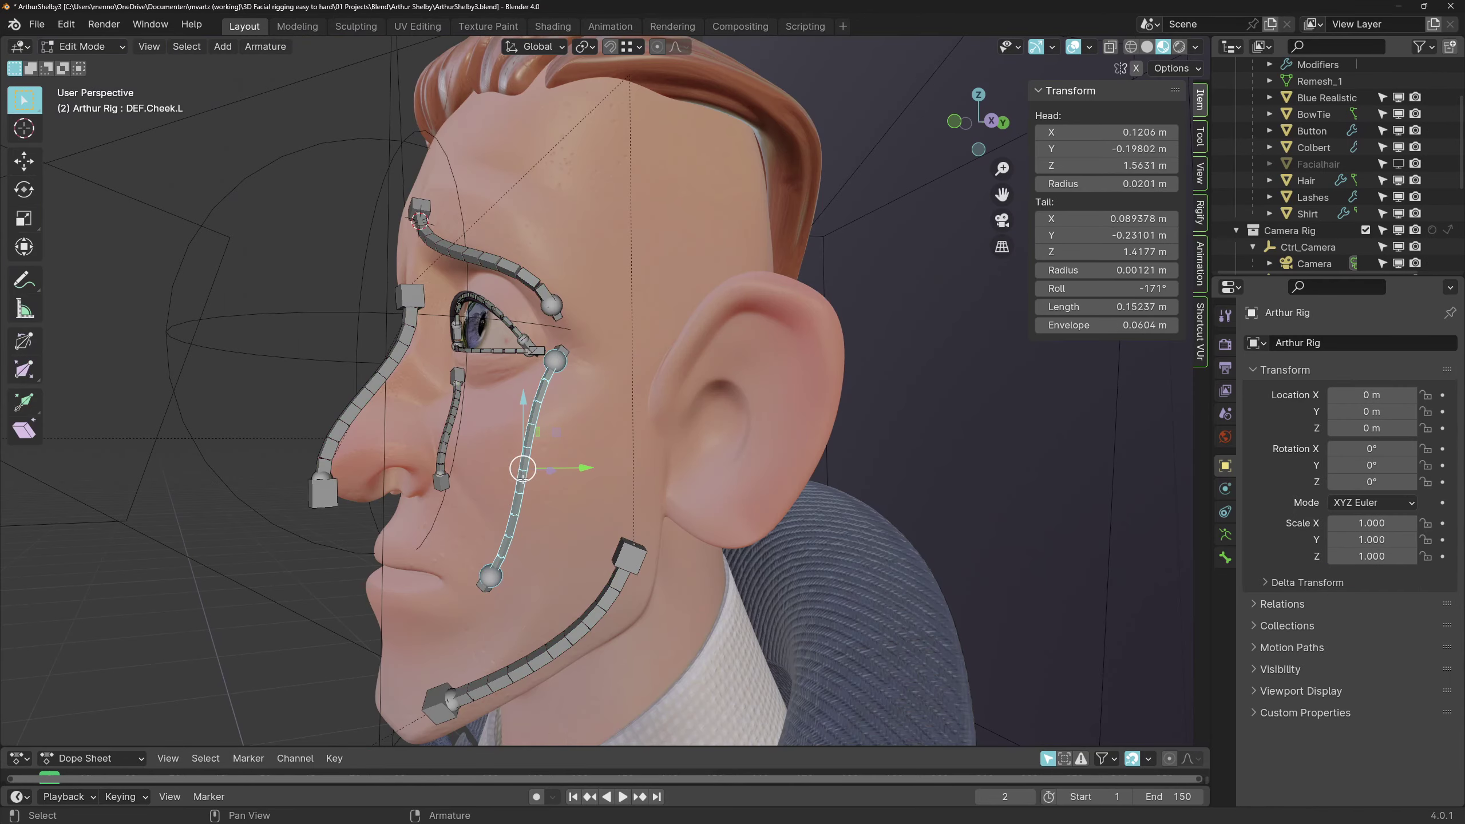
Duplicate the cheek bone beside the eye, then test the crow's feet control and DEF.Body rotation
{"action": "key", "text": "shift+d"}
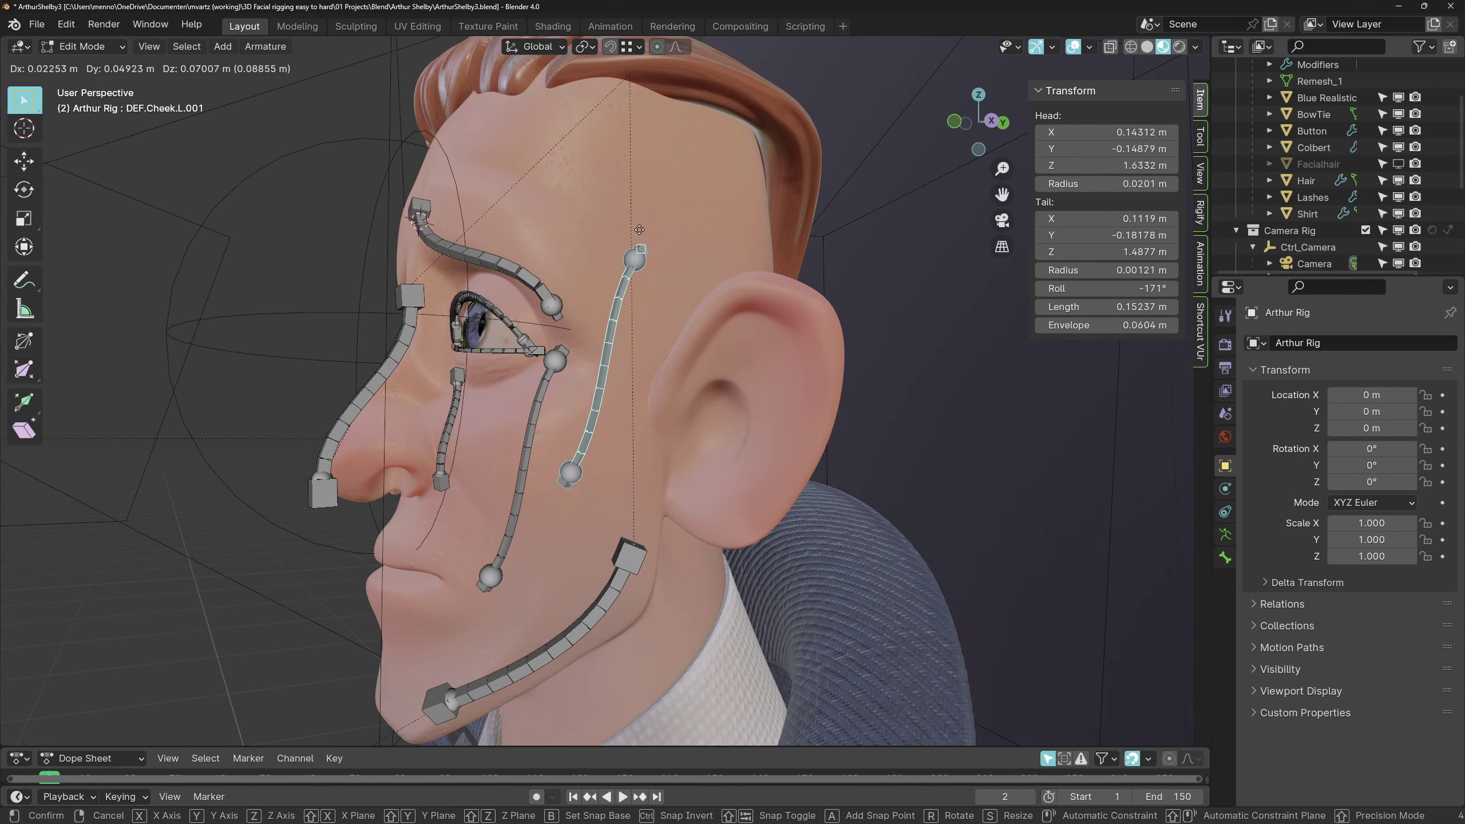
{"action": "left_click", "coordinate": [620, 390]}
{"action": "left_click", "coordinate": [600, 466]}
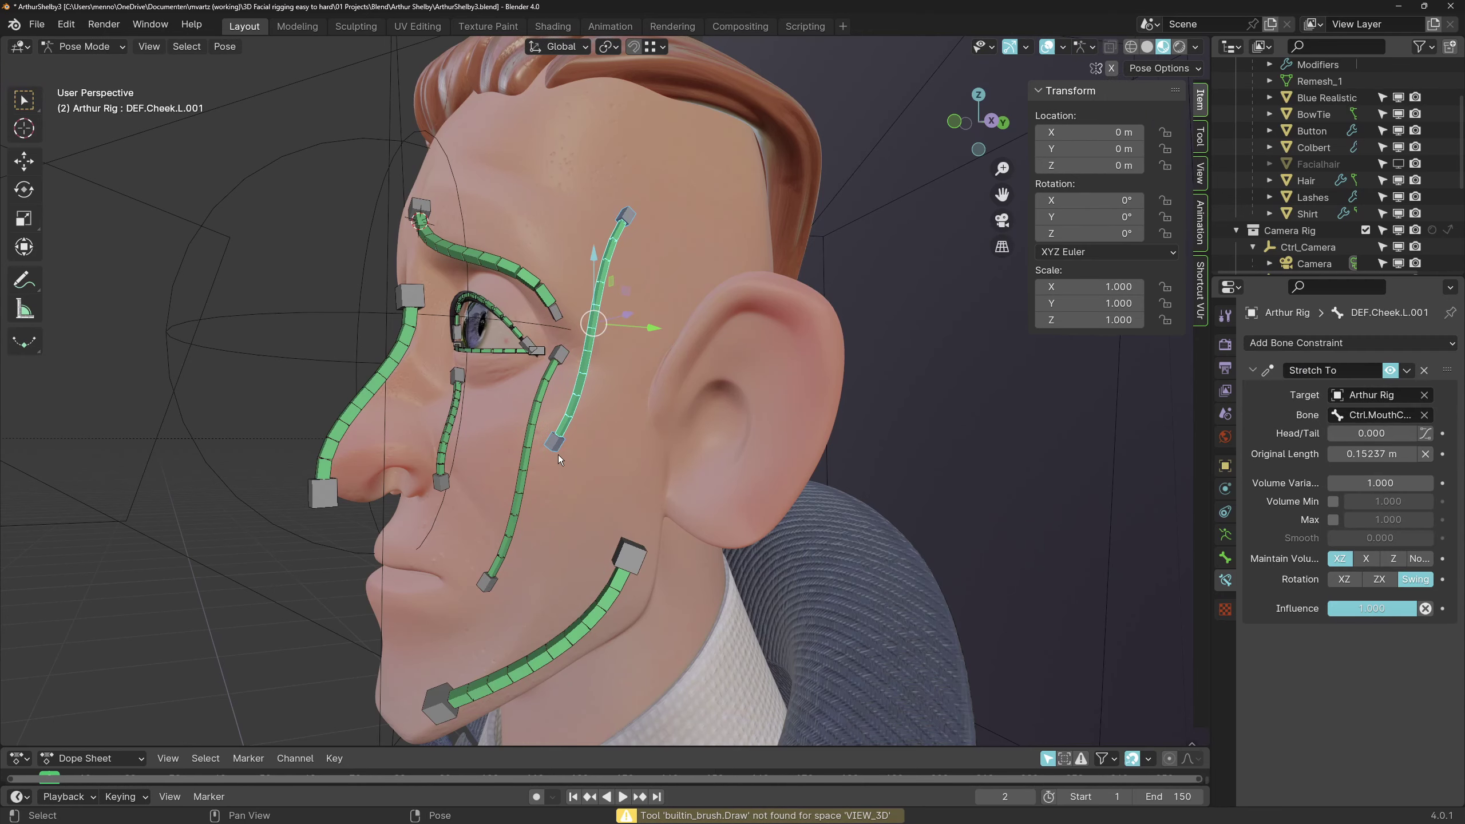
{"action": "left_click_drag", "start_coordinate": [623, 206], "coordinate": [625, 202]}
{"action": "middle_click_drag", "start_coordinate": [566, 220], "coordinate": [593, 211]}
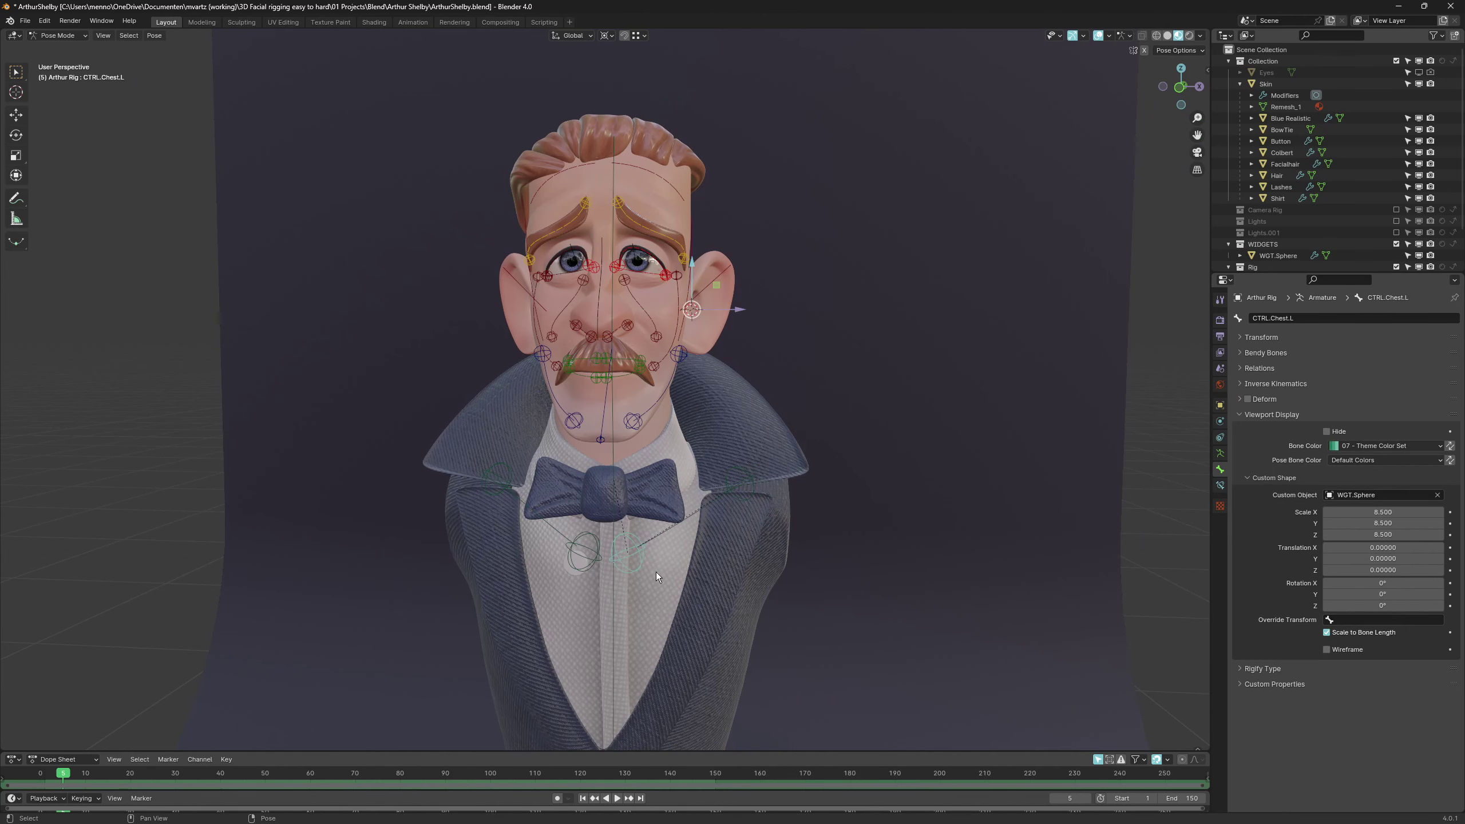
{"action": "left_click", "coordinate": [620, 612]}
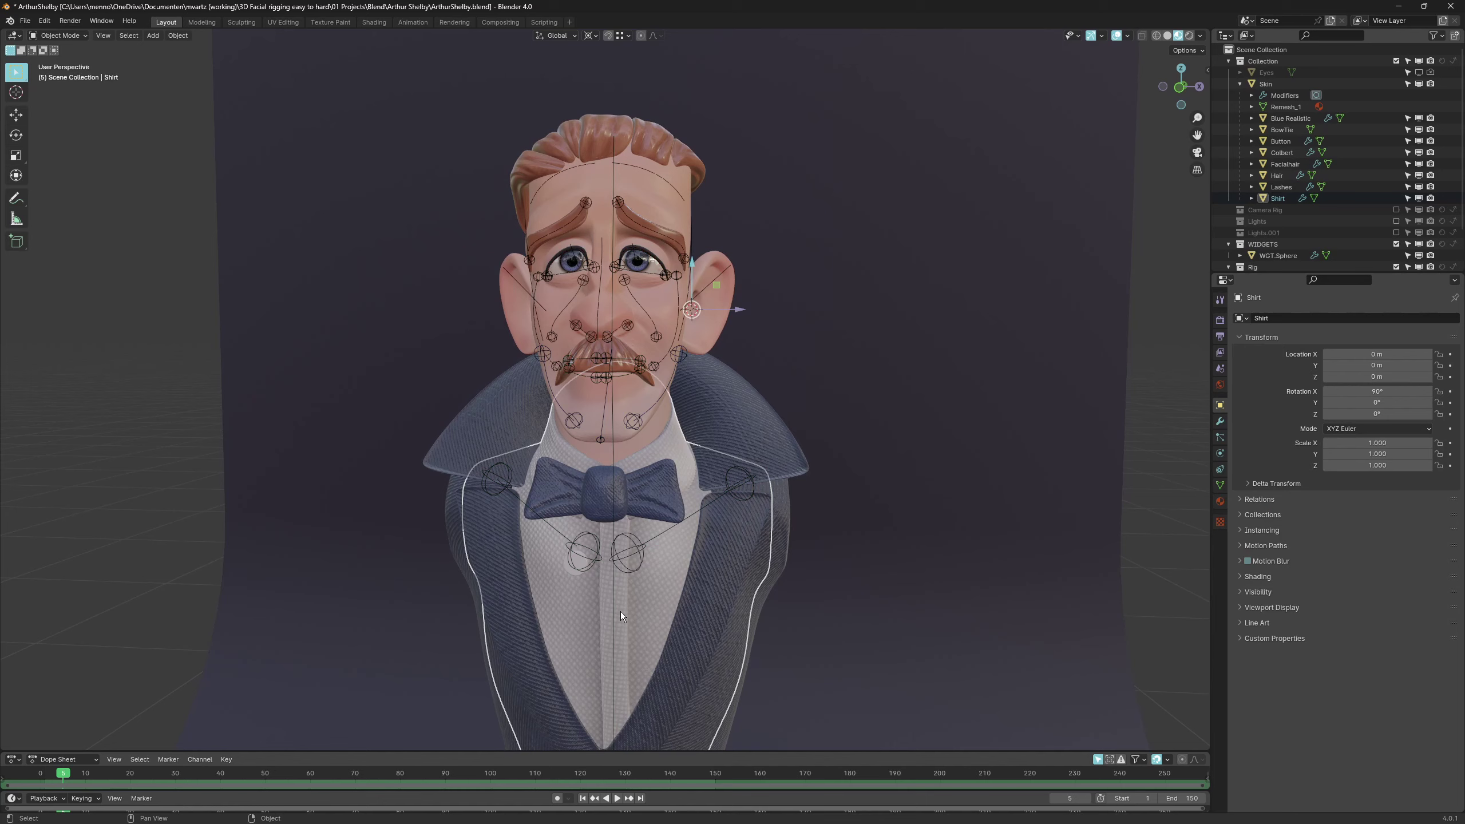
{"action": "key", "text": "r"}
{"action": "left_click", "coordinate": [723, 561]}
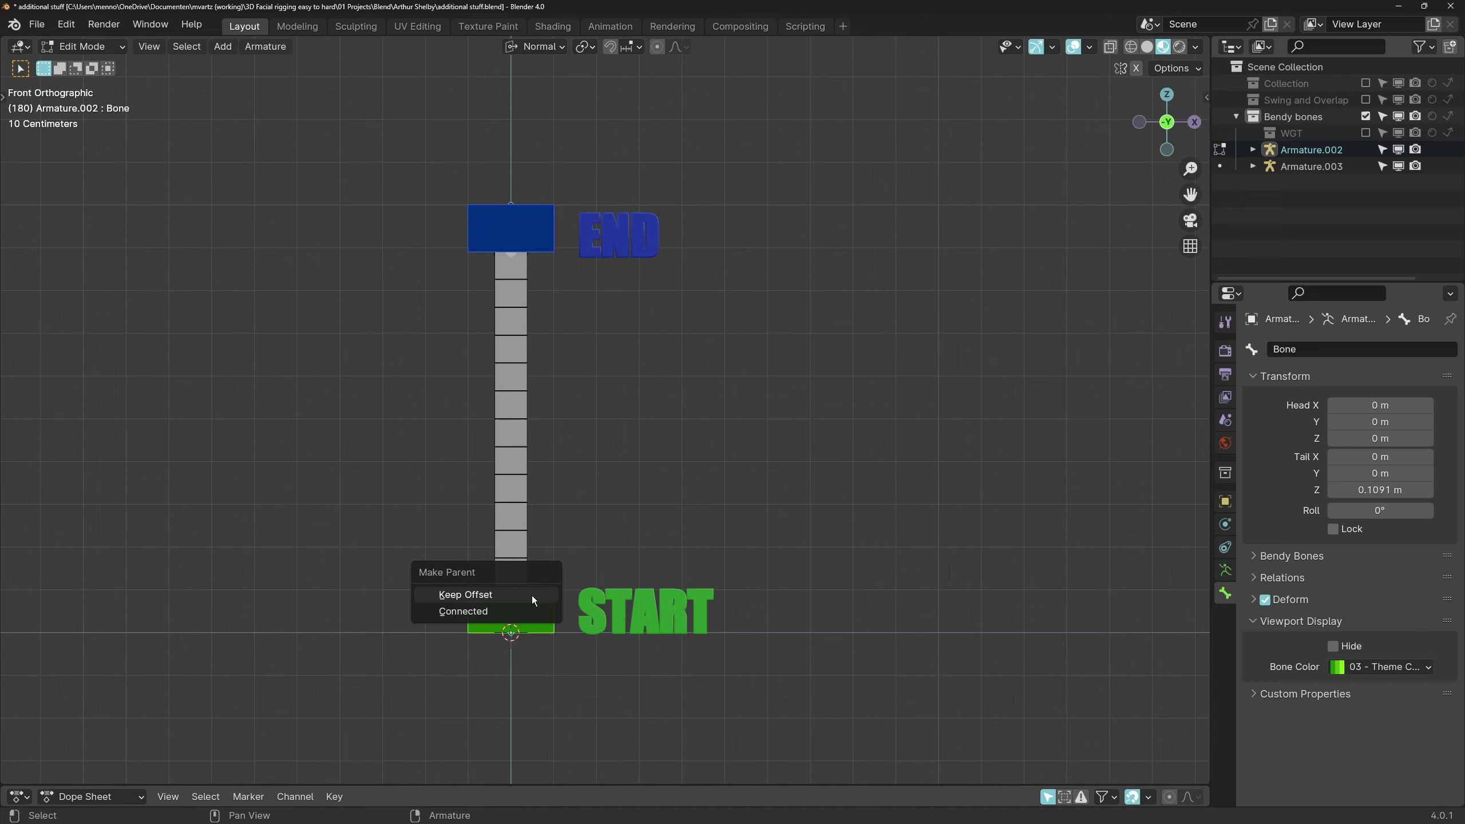
Parent the bendy chain with Keep Offset, then test the parenting by moving it in Pose Mode
{"action": "left_click", "coordinate": [533, 601]}
{"action": "key", "text": "ctrl+Tab"}
{"action": "key", "text": "g"}
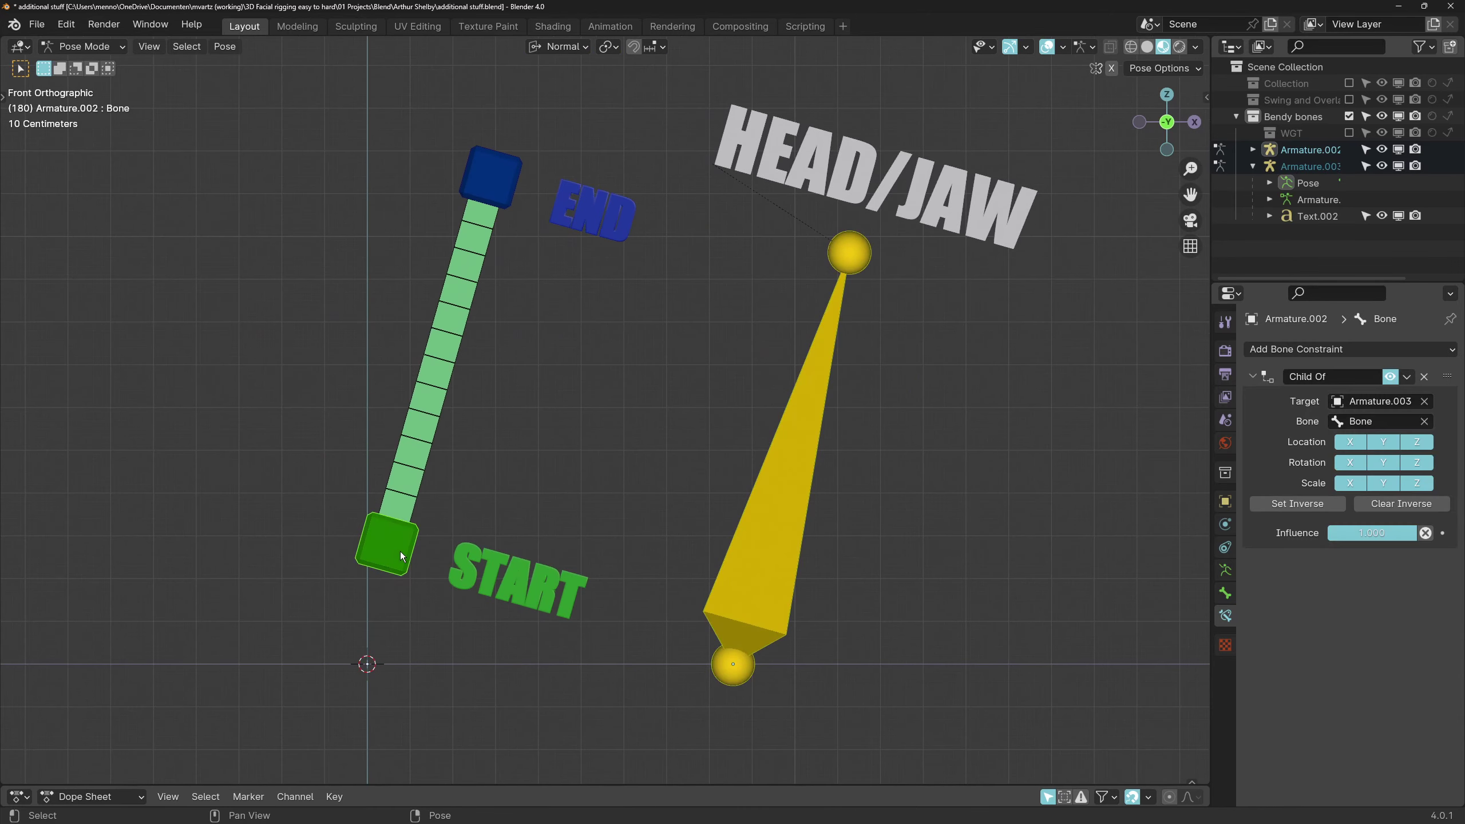
{"action": "key", "text": "g"}
{"action": "key", "text": "Escape"}
Move the START and END controls to test how the chains bend, cancelling each move
{"action": "key", "text": "g"}
{"action": "key", "text": "Escape"}
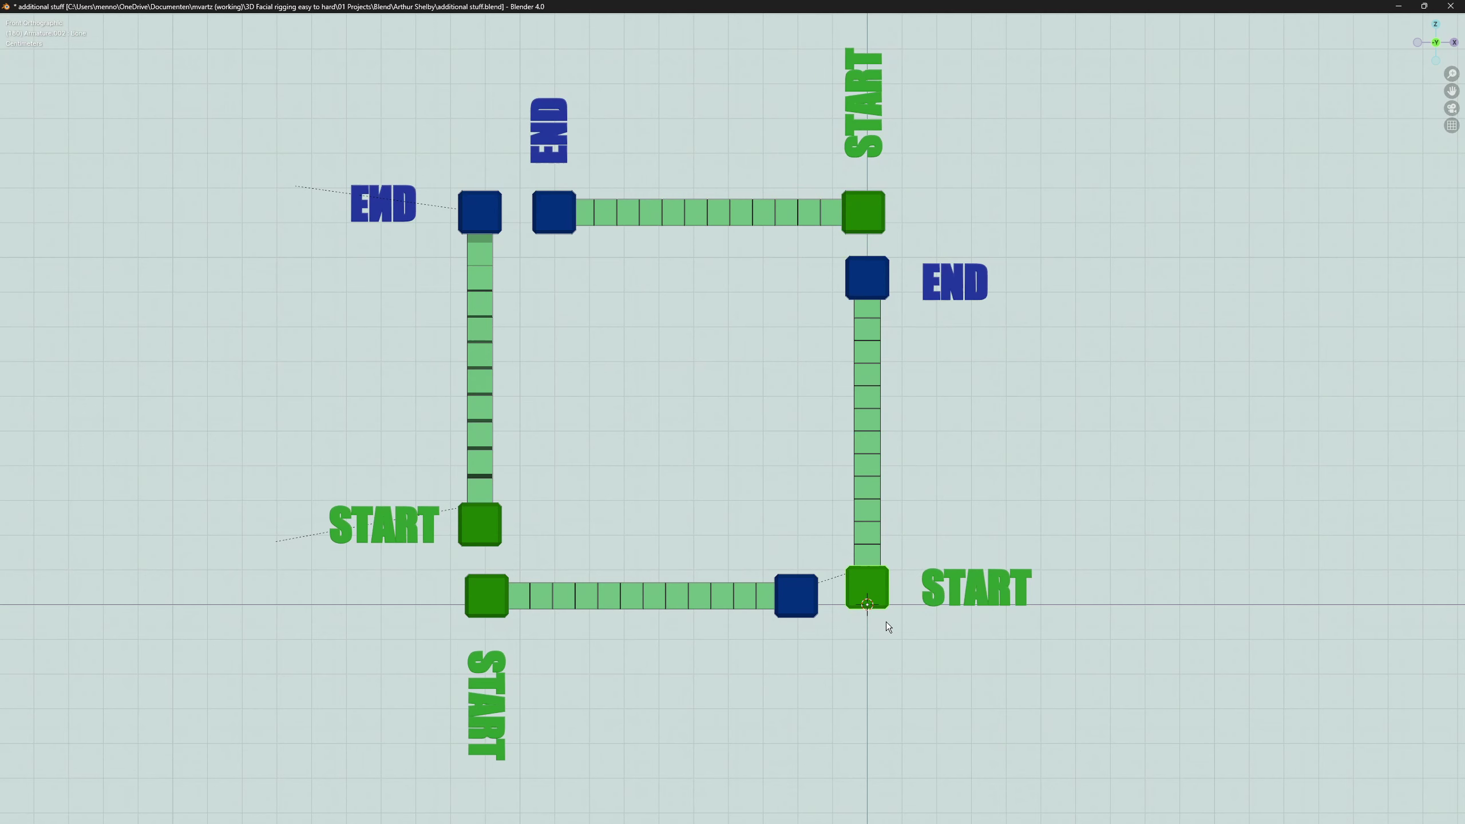
{"action": "key", "text": "g"}
{"action": "key", "text": "Escape"}
{"action": "key", "text": "Escape"}
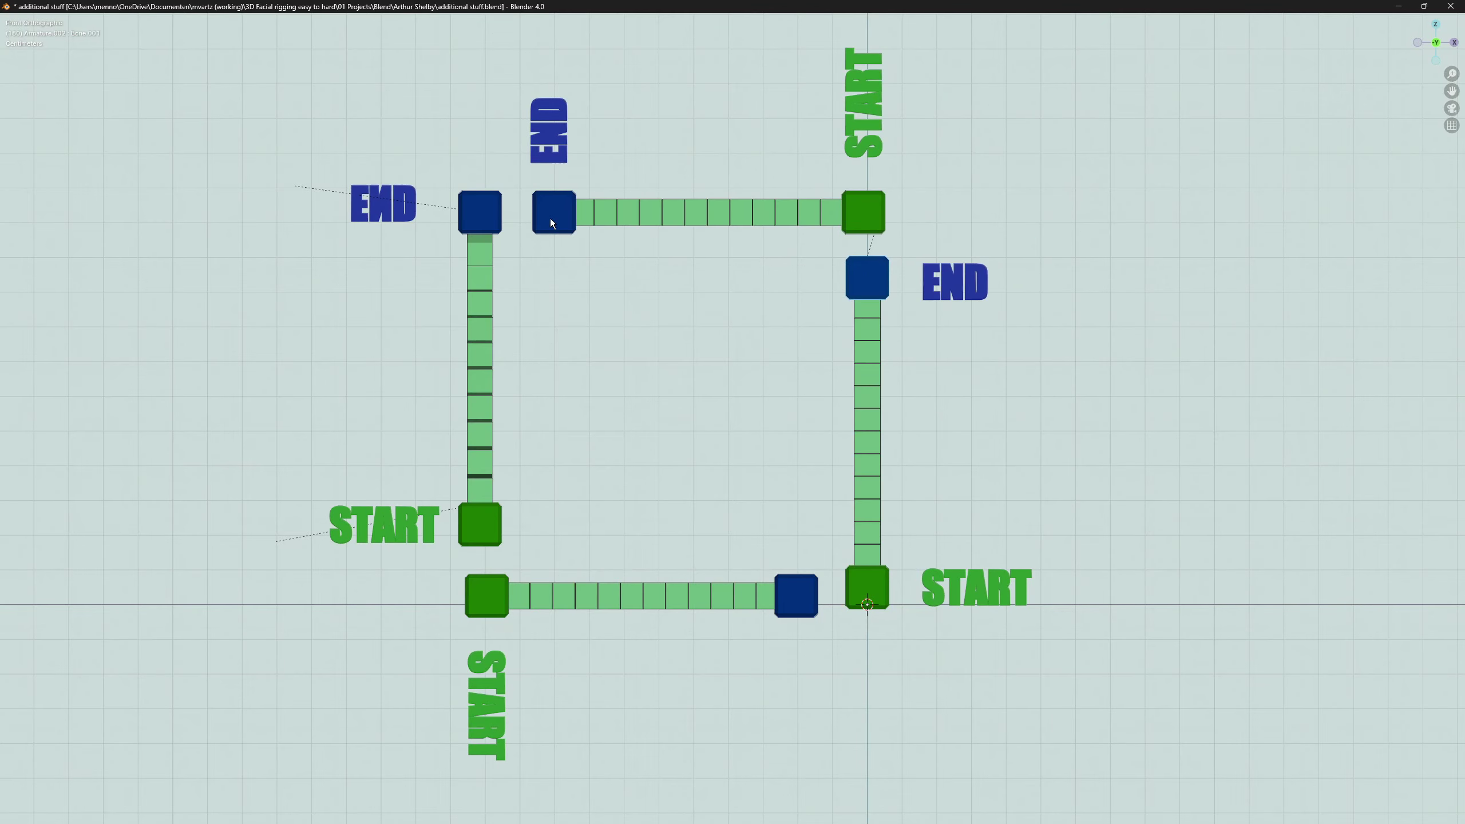
{"action": "key", "text": "g"}
{"action": "key", "text": "Escape"}
{"action": "left_click", "coordinate": [499, 614]}
{"action": "key", "text": "g"}
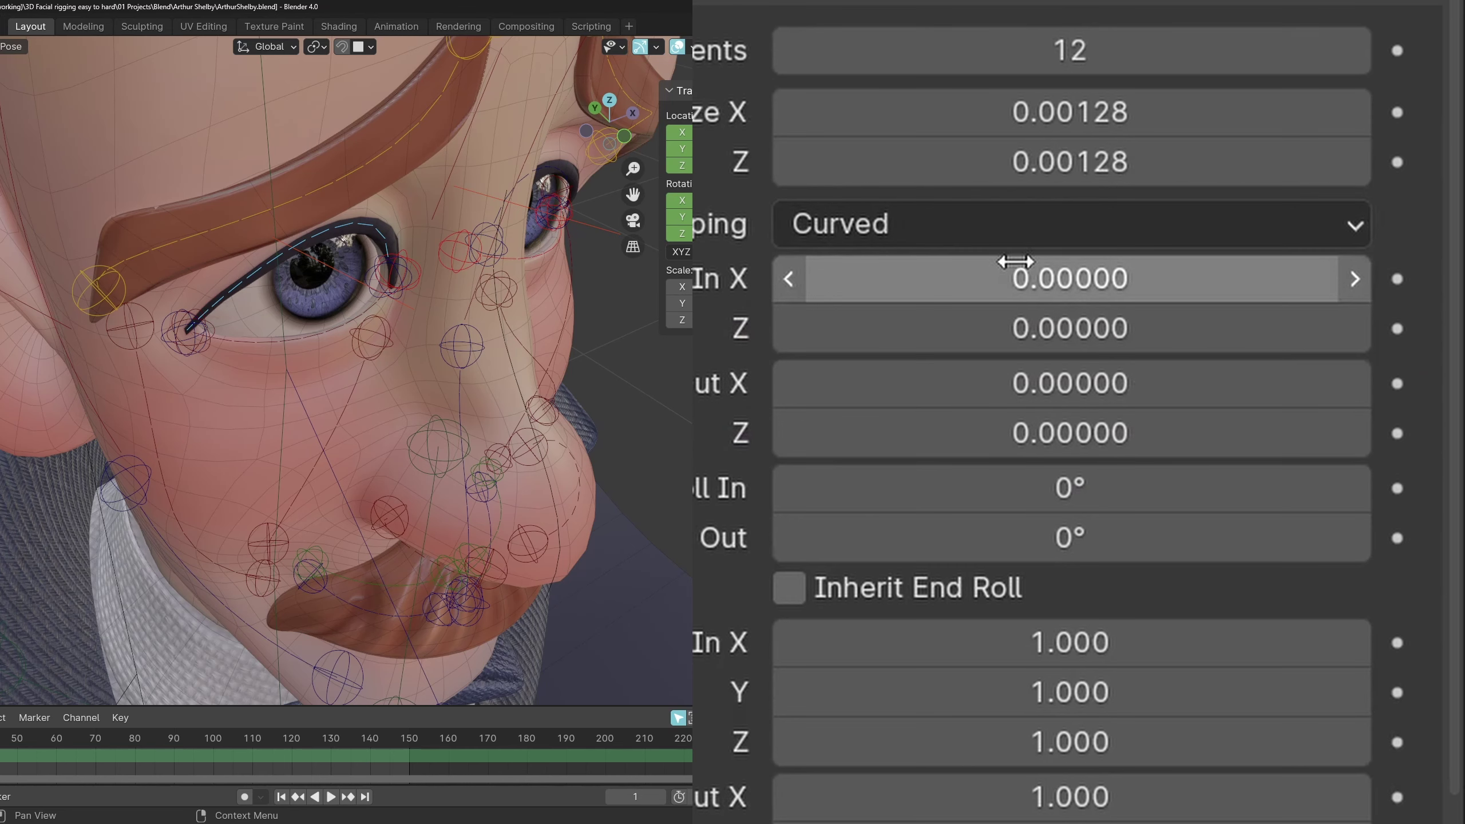
Key the eyelid's Curve In X and Z values and raise Curve Out Z to 0.022
{"action": "key", "text": "i"}
{"action": "key", "text": "i"}
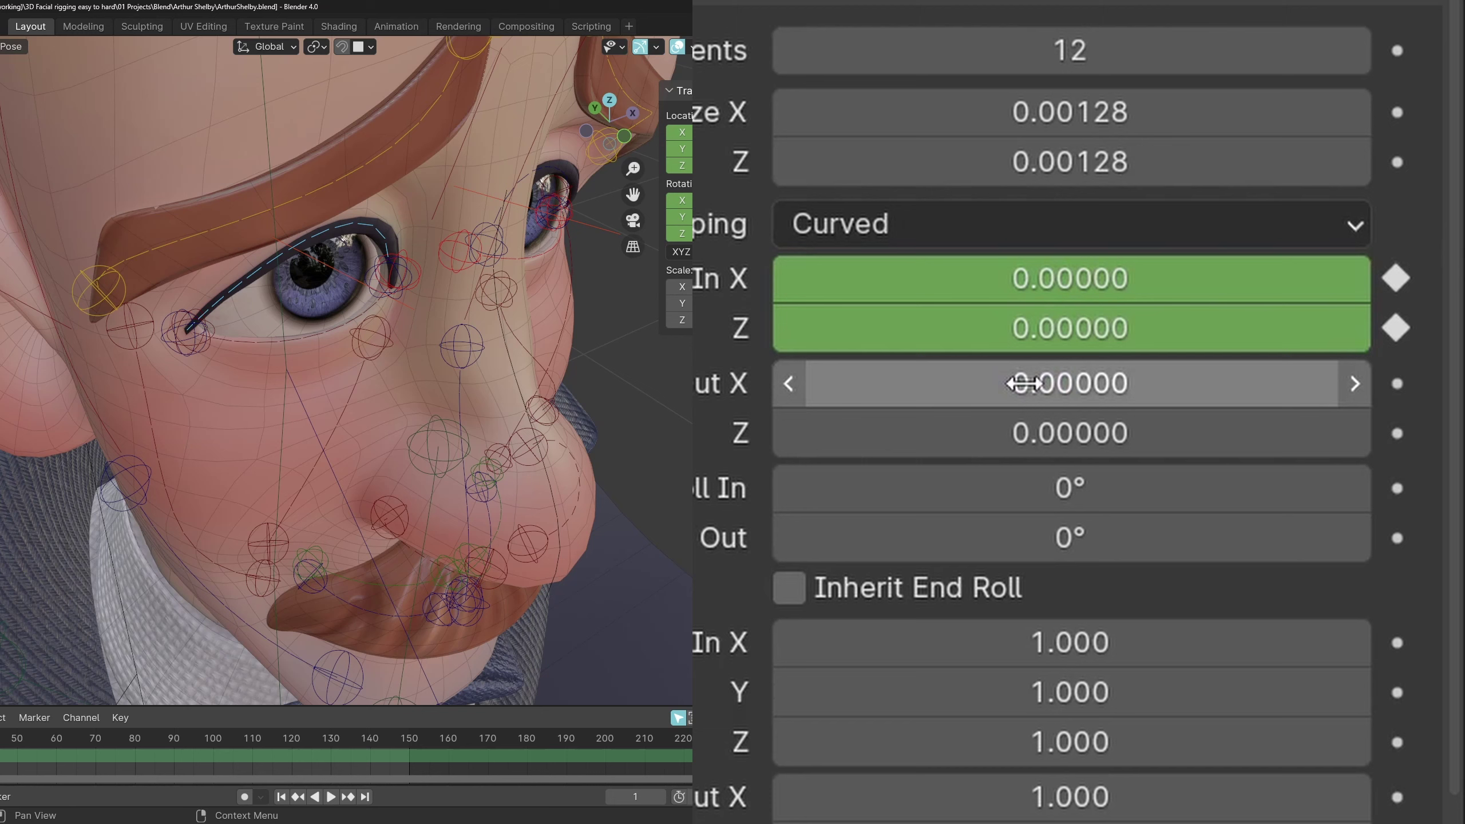
{"action": "key", "text": "i"}
{"action": "key", "text": "i"}
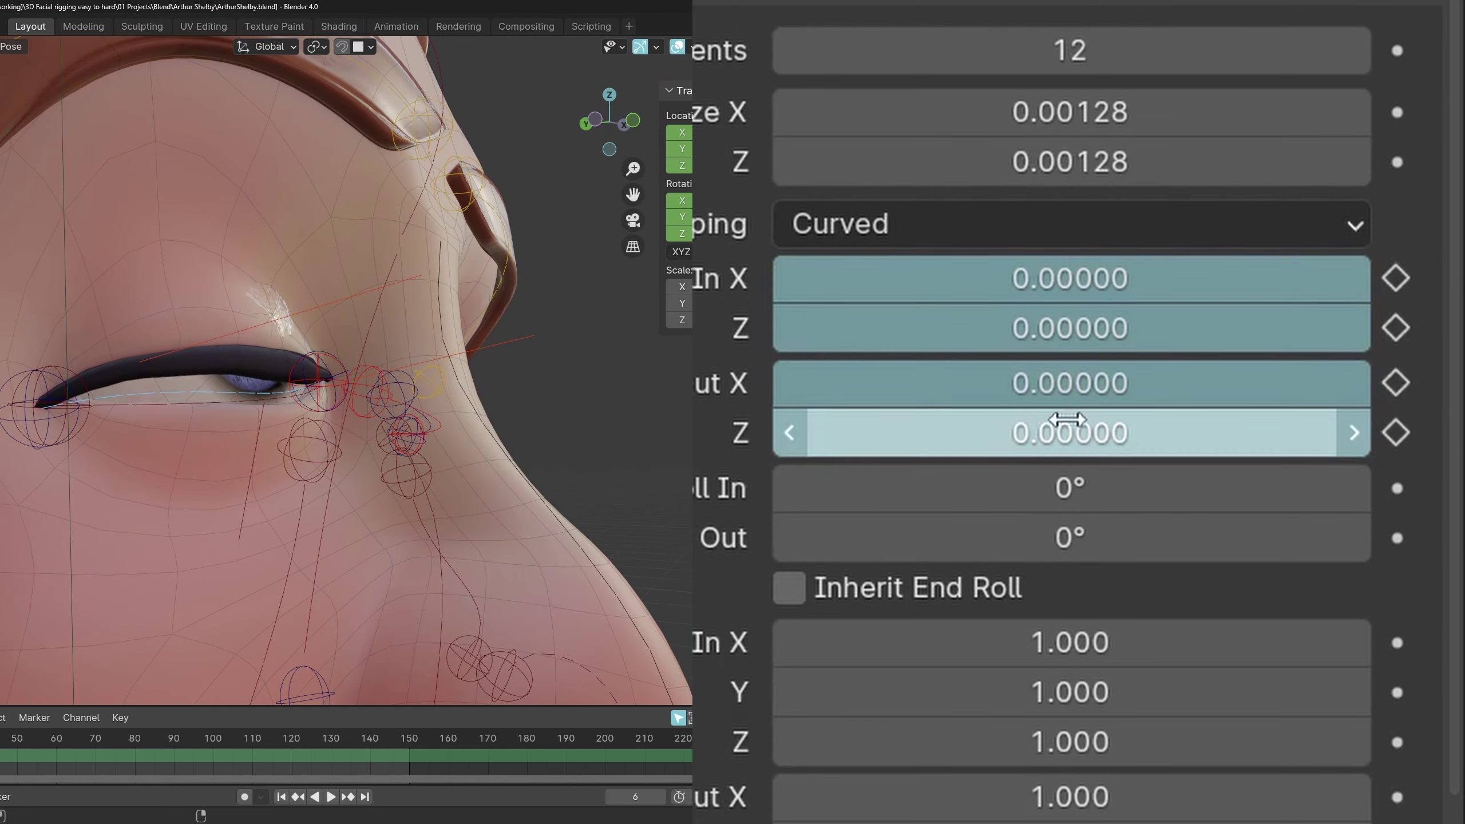
{"action": "left_click_drag", "start_coordinate": [975, 417], "coordinate": [1015, 416]}
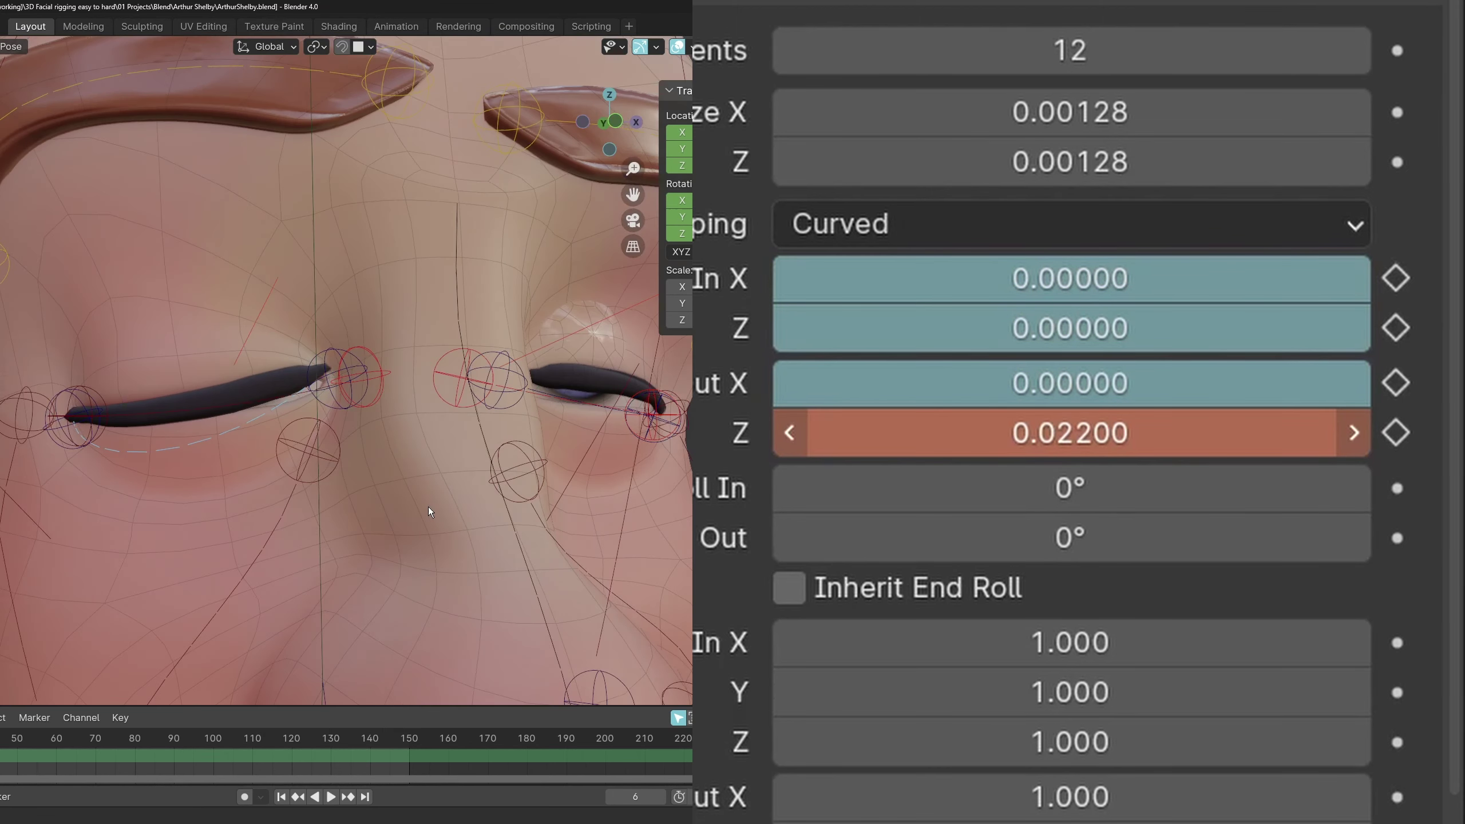
Key the eyelid control bone's location and set Curve Out X to -0.018
{"action": "key", "text": "g"}
{"action": "left_click", "coordinate": [348, 401]}
{"action": "key", "text": "i"}
{"action": "left_click", "coordinate": [291, 352]}
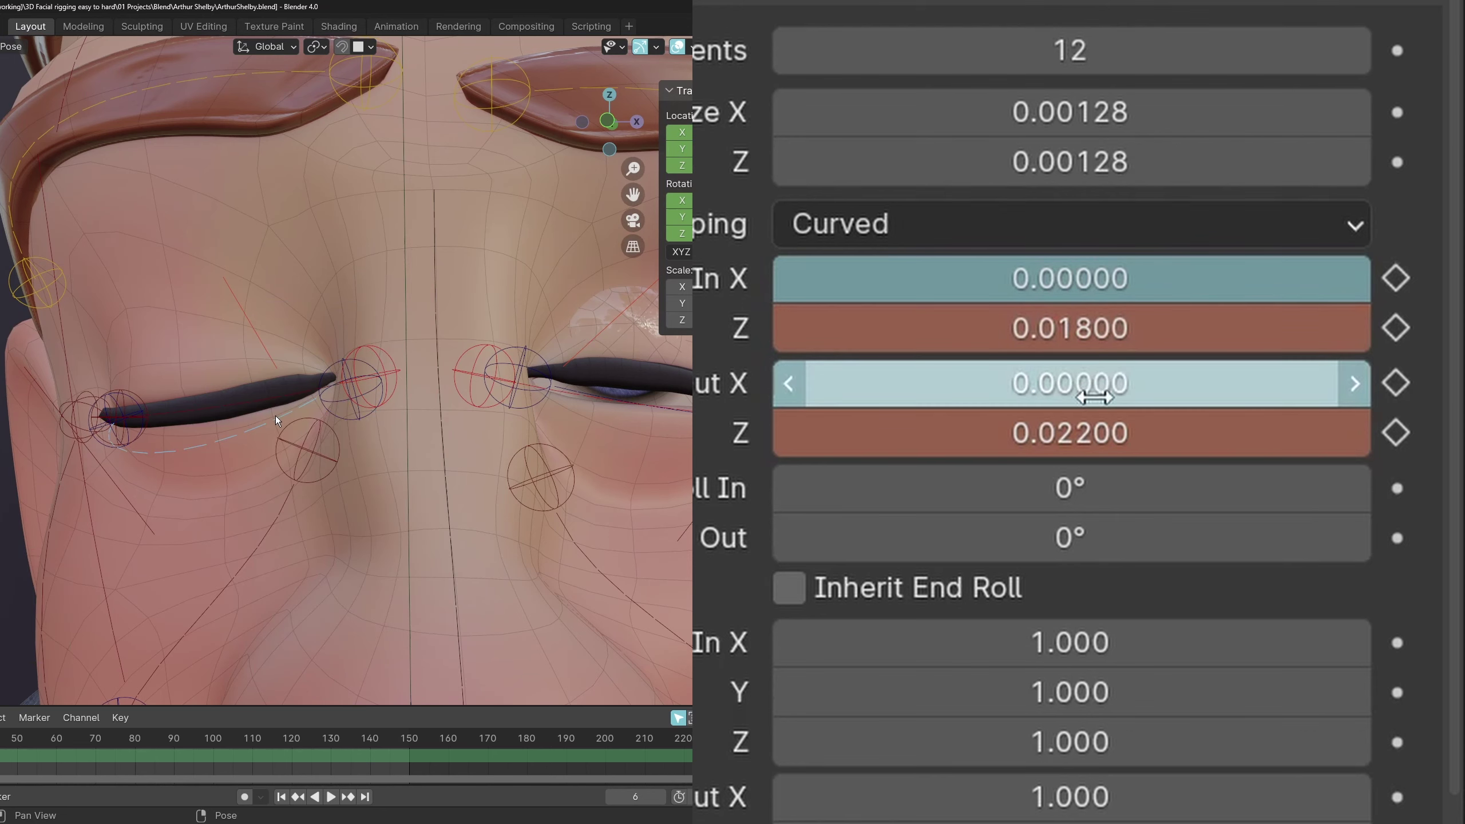
{"action": "left_click_drag", "start_coordinate": [1070, 383], "coordinate": [1038, 383]}
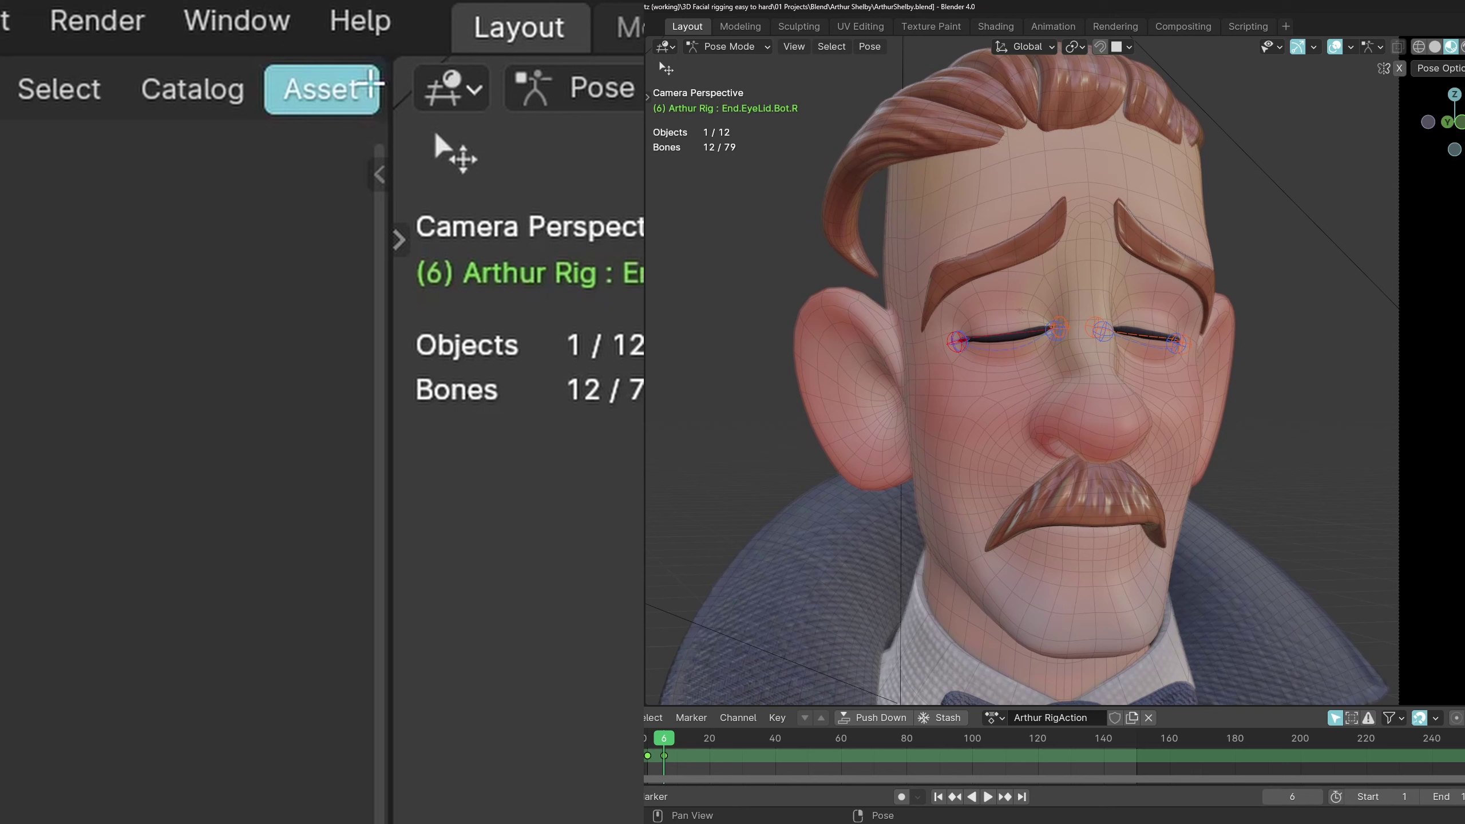
Save the pose as an Arthur Rig pose asset, apply it to the eyelids, and key Available
{"action": "left_click", "coordinate": [350, 84]}
{"action": "left_click", "coordinate": [415, 215]}
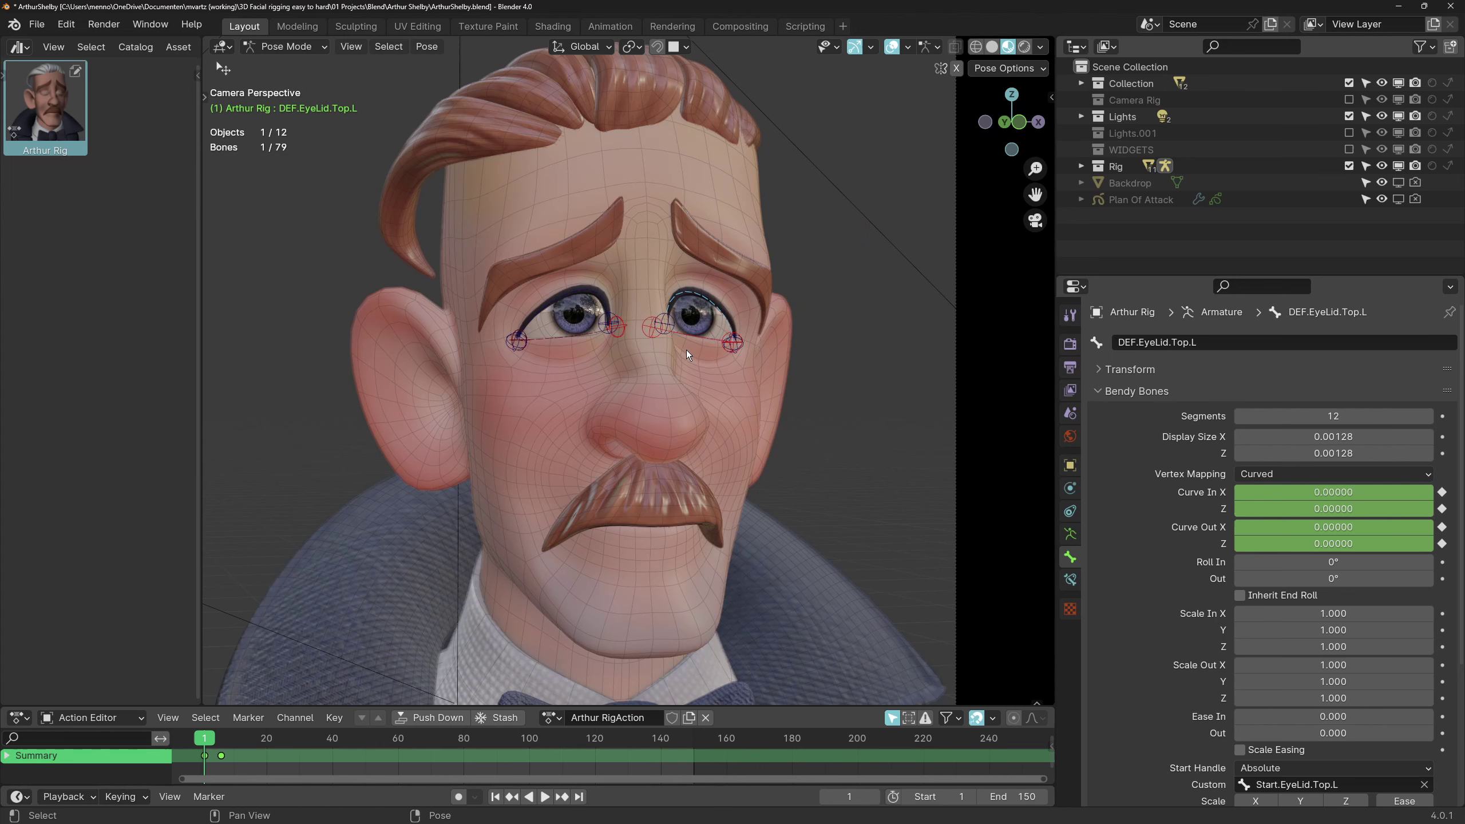
{"action": "key", "text": "a"}
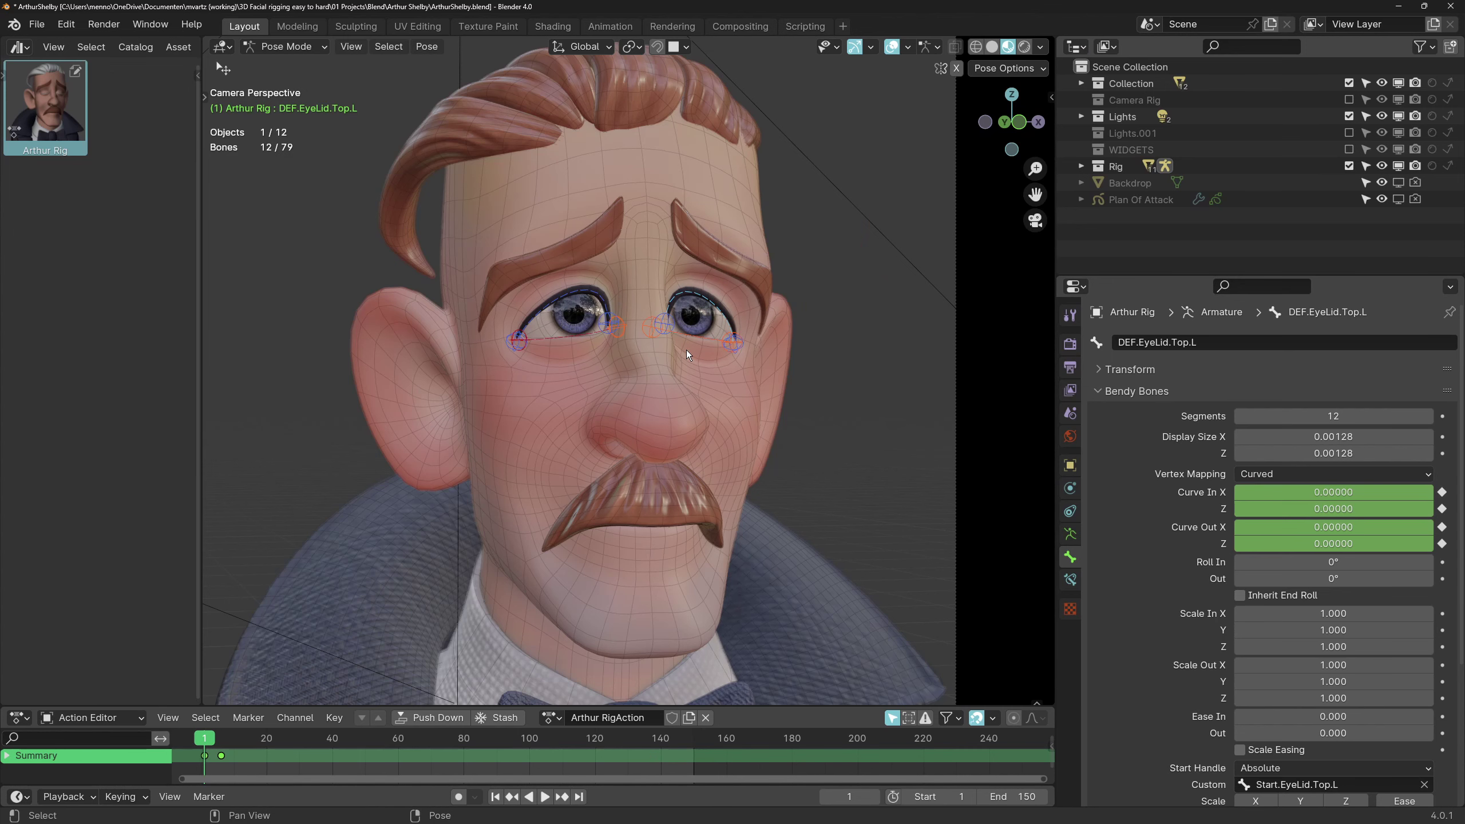
{"action": "double_click", "coordinate": [60, 105]}
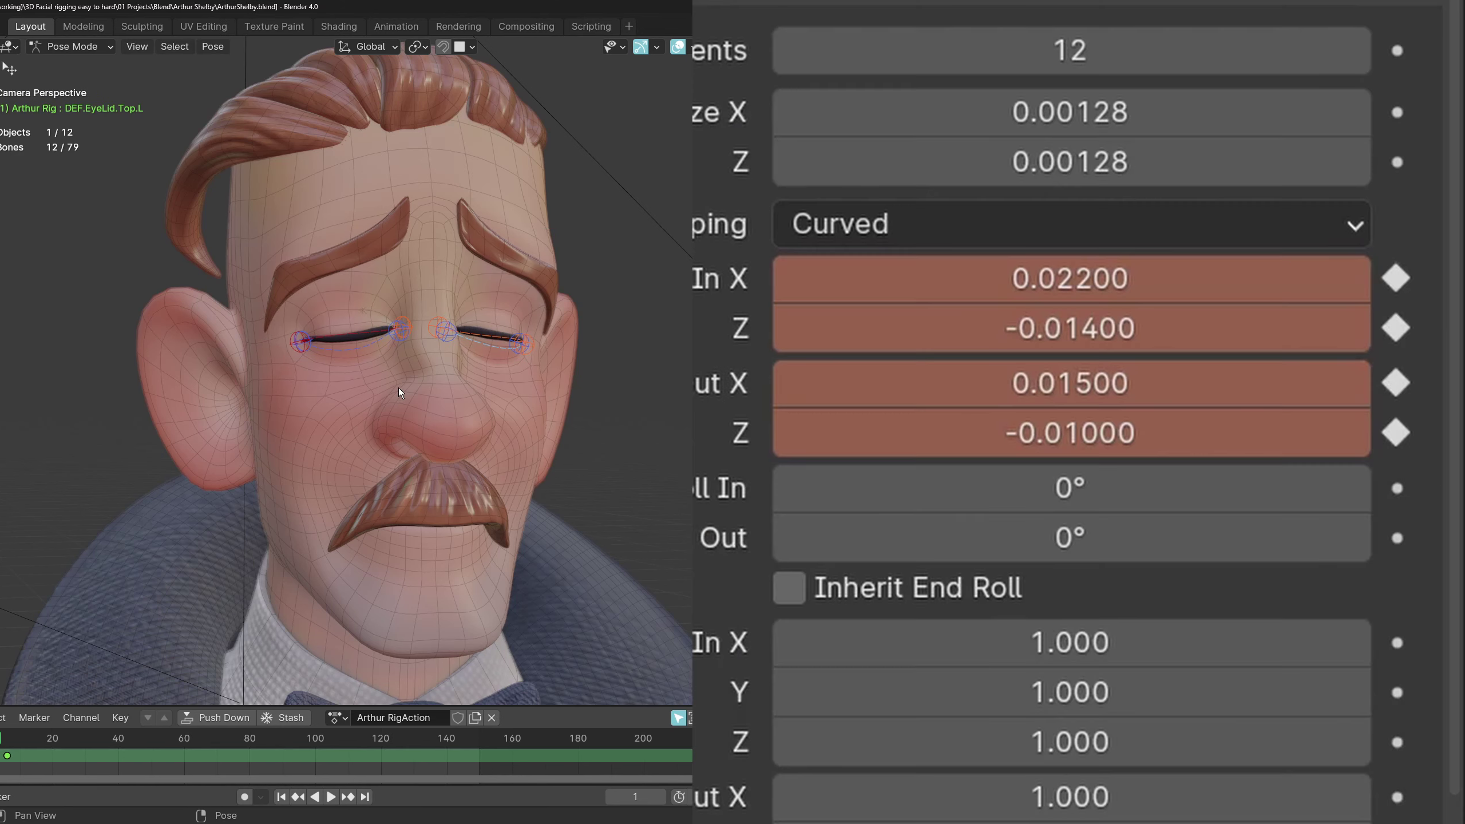
{"action": "key", "text": "i"}
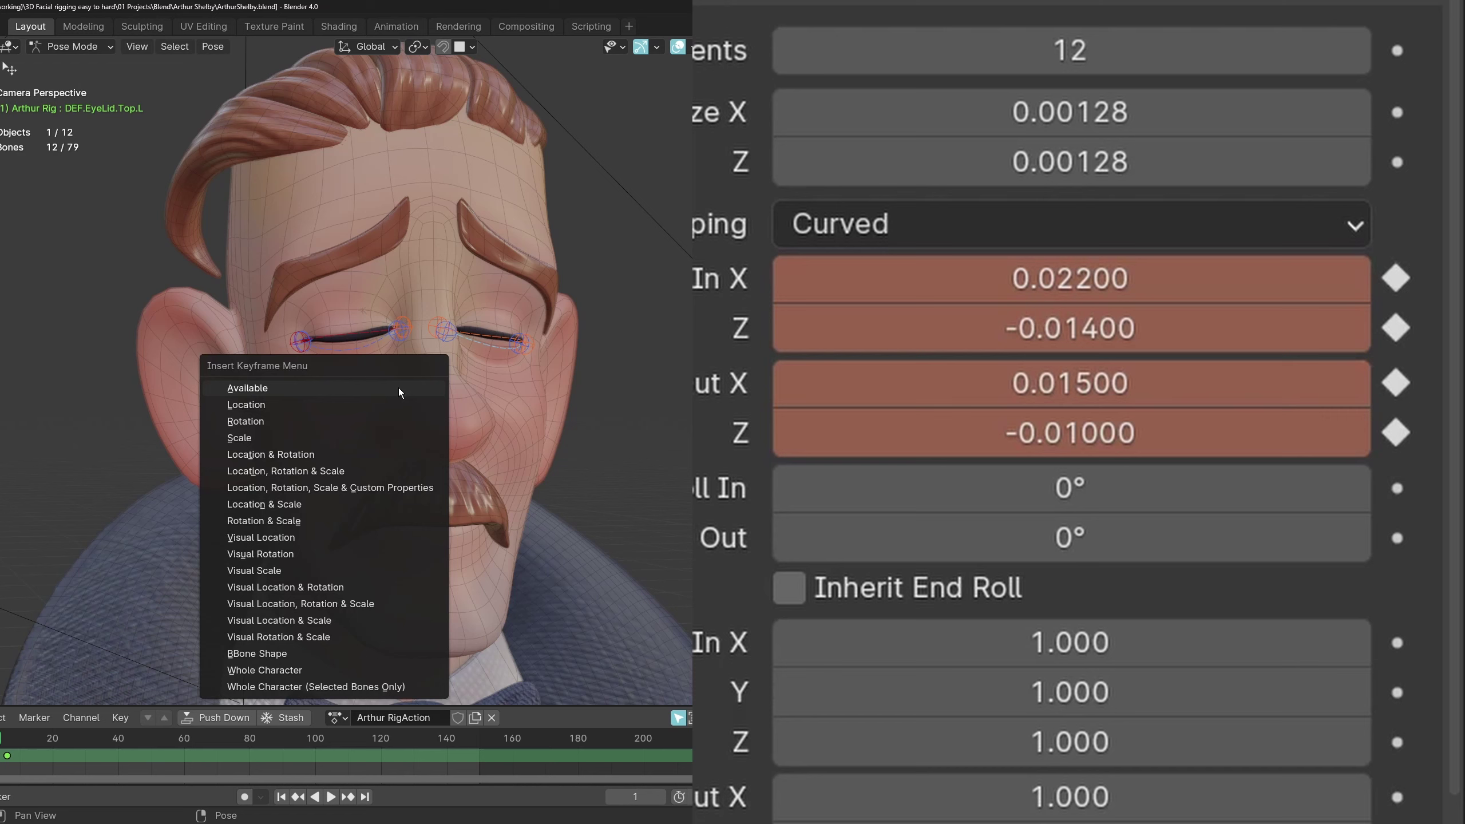
{"action": "left_click", "coordinate": [362, 388]}
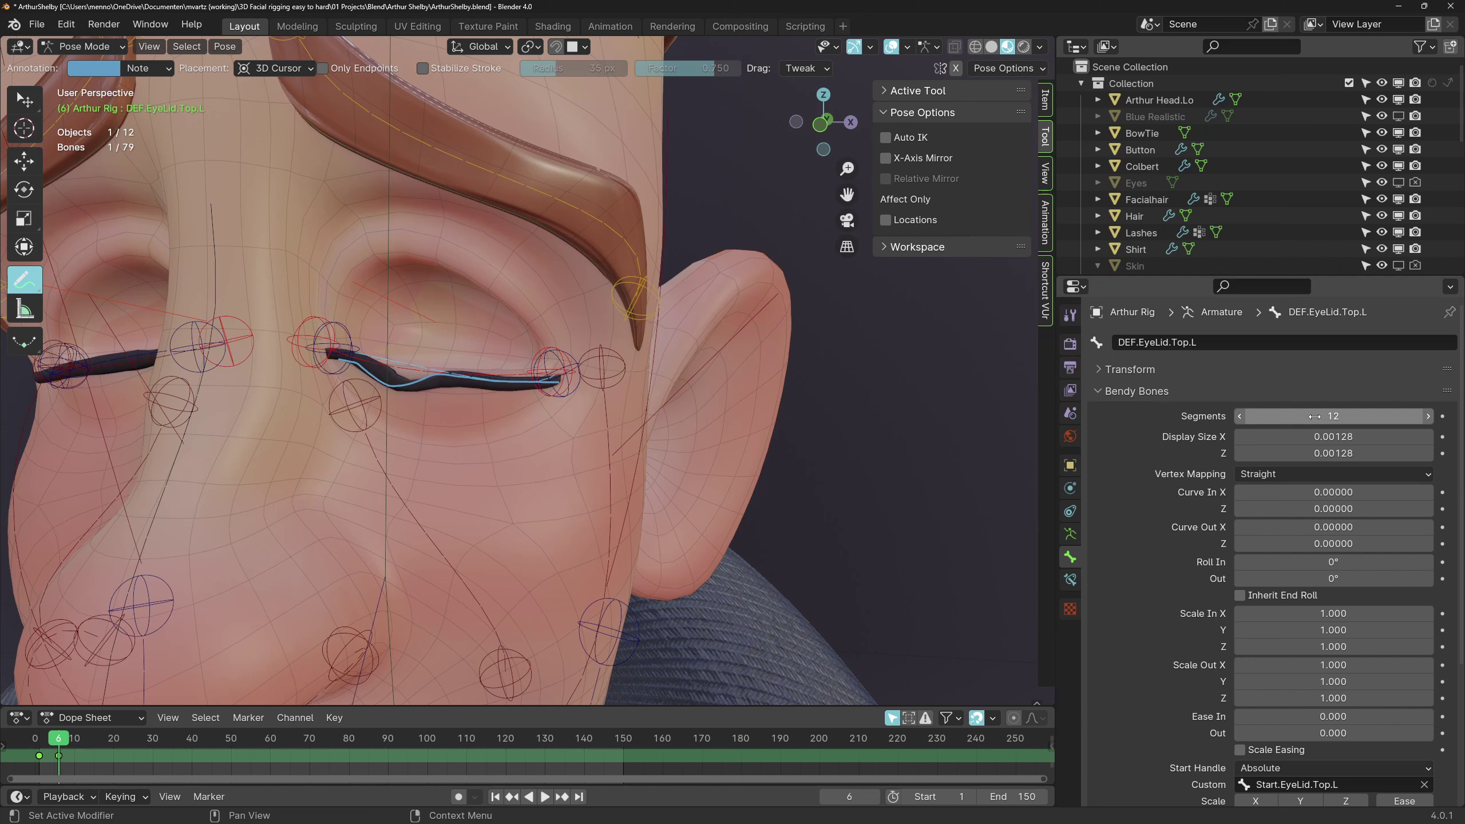
Lower the eyelid bone's Bendy Bones segment count and switch its Vertex Mapping to Curved
{"action": "left_click_drag", "start_coordinate": [1314, 416], "coordinate": [1268, 416]}
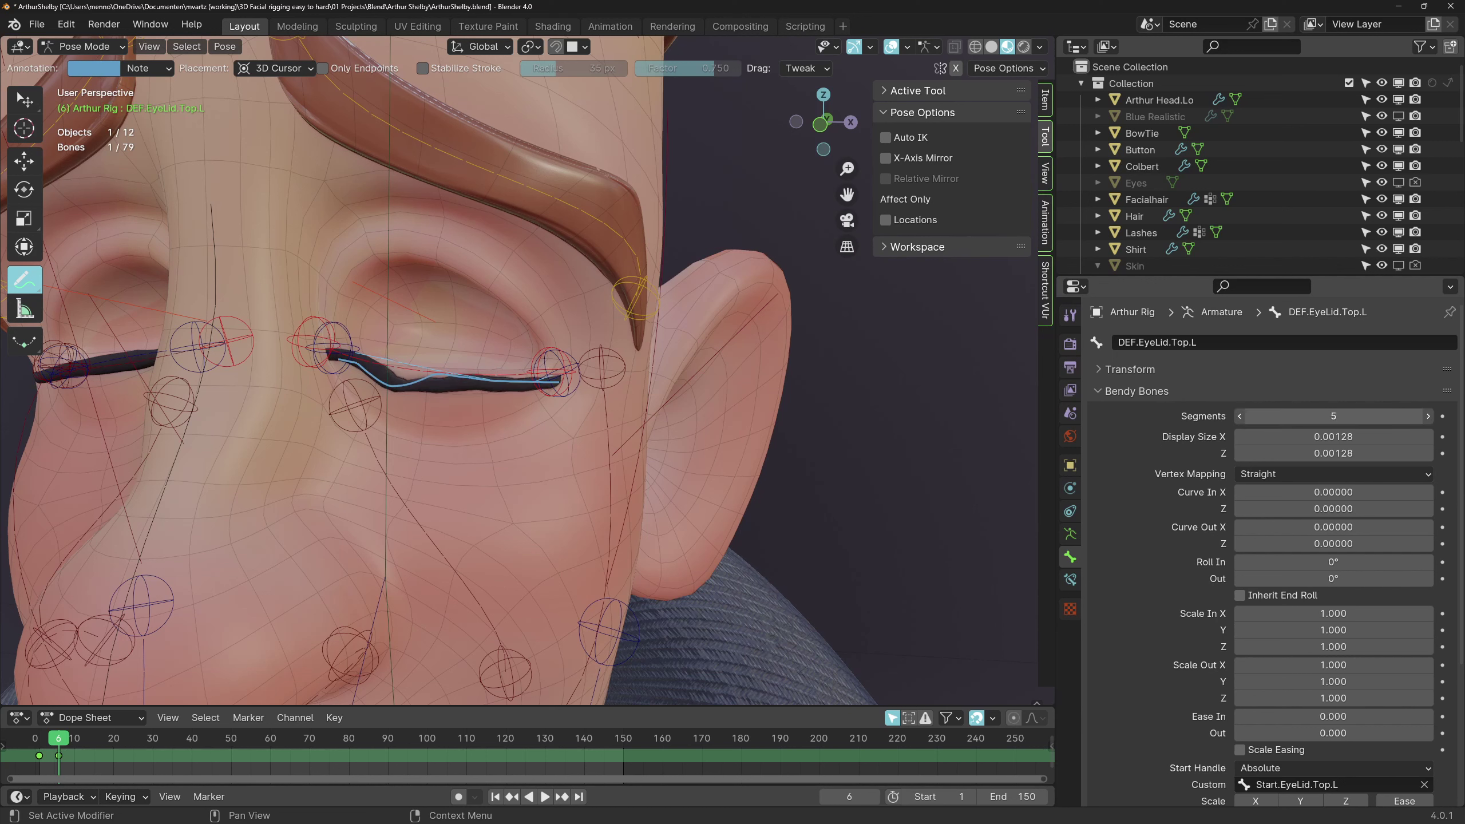
{"action": "left_click", "coordinate": [1301, 474]}
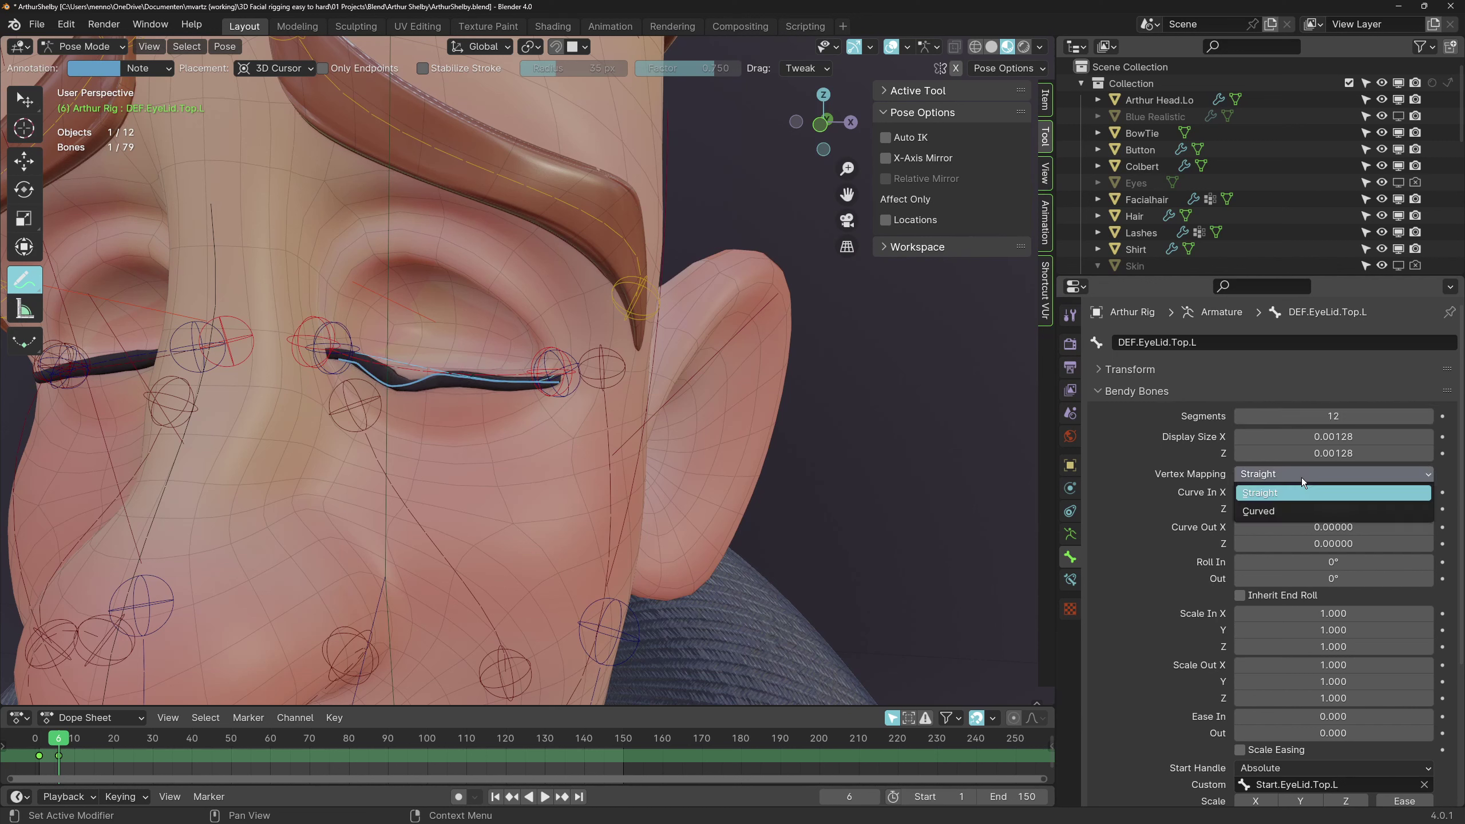
{"action": "left_click", "coordinate": [1268, 511]}
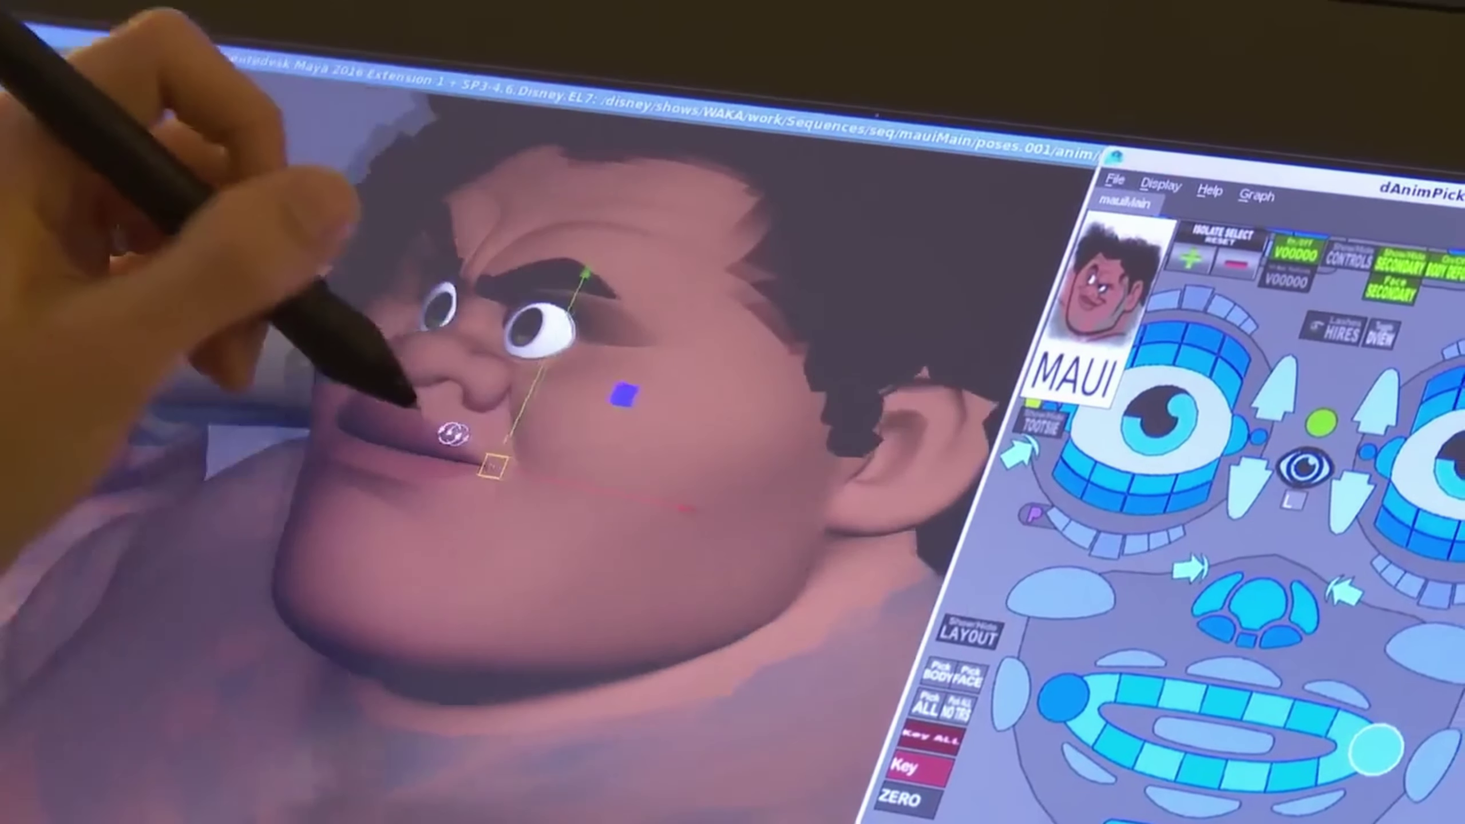
Use the dAnimPicker mouth controls to turn Maui's mouth into a smile
{"action": "left_click", "coordinate": [623, 395]}
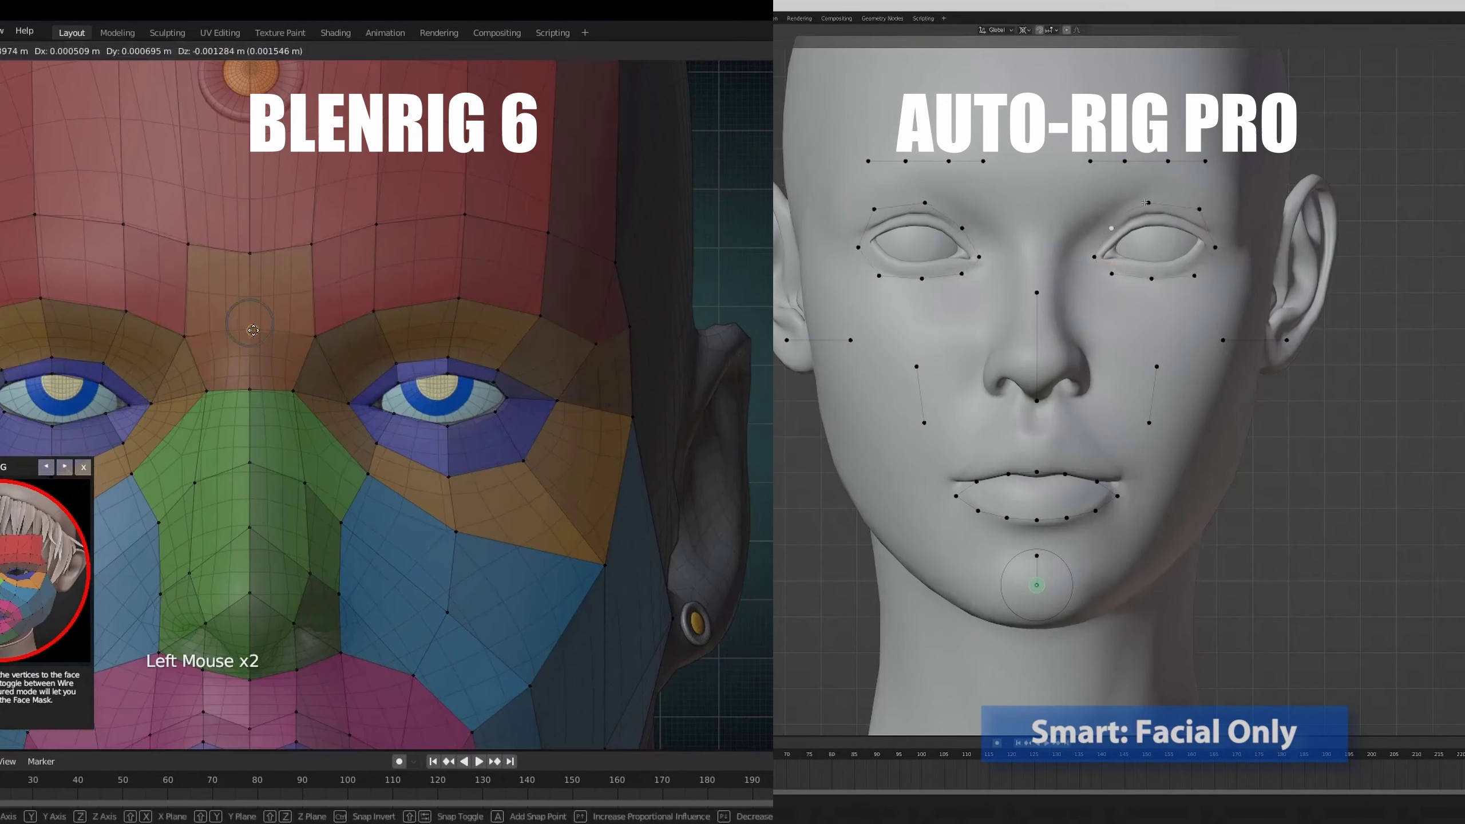
Frame the whole head and run BlenRig's Test Deformation on it
{"action": "middle_click_drag", "start_coordinate": [252, 330], "coordinate": [253, 242], "text": "shift"}
{"action": "middle_click_drag", "start_coordinate": [404, 347], "coordinate": [642, 362]}
{"action": "scroll", "coordinate": [490, 357], "scroll_direction": "down", "scroll_amount": 2}
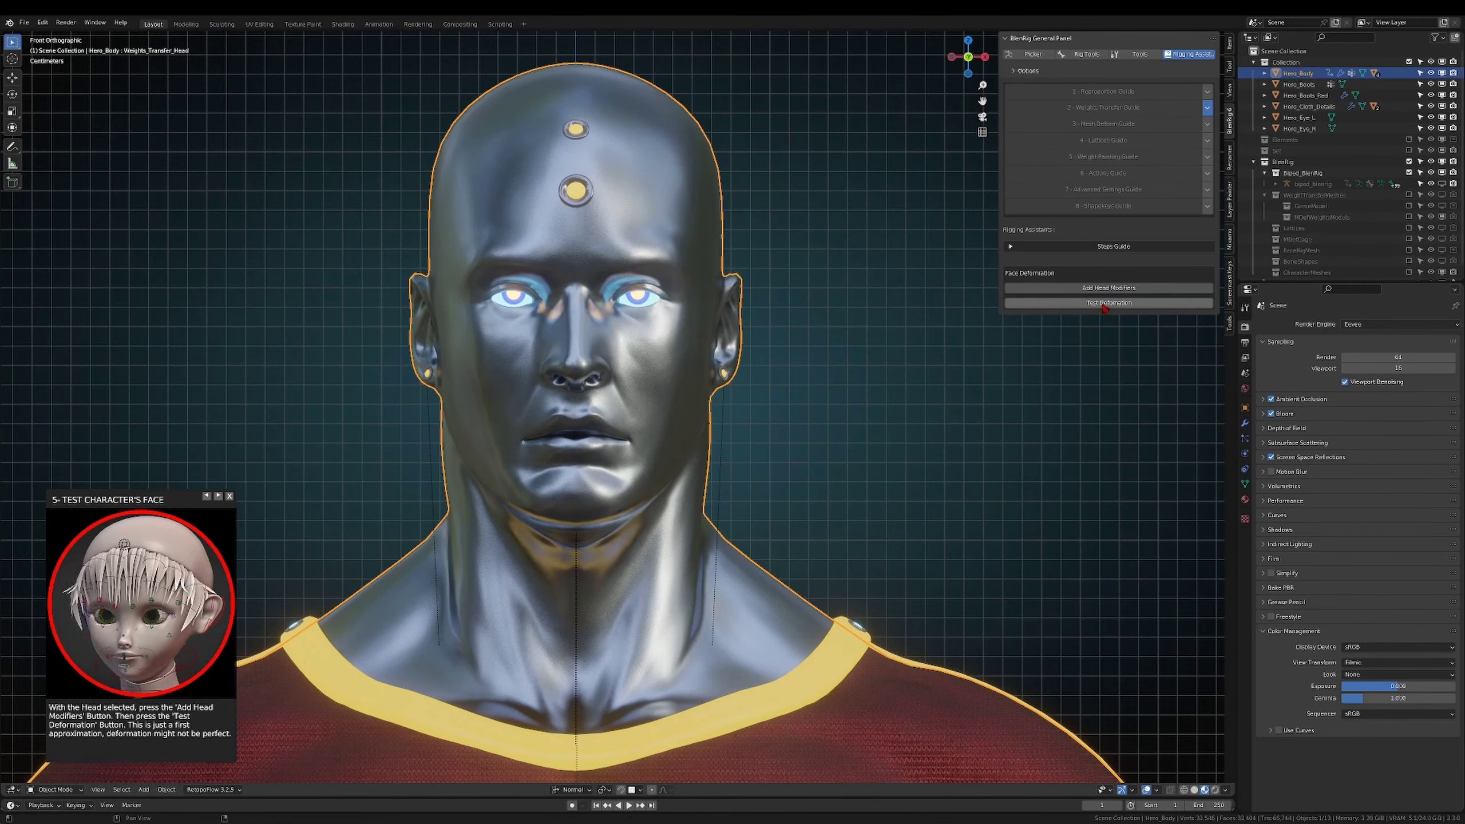
{"action": "left_click", "coordinate": [1104, 303]}
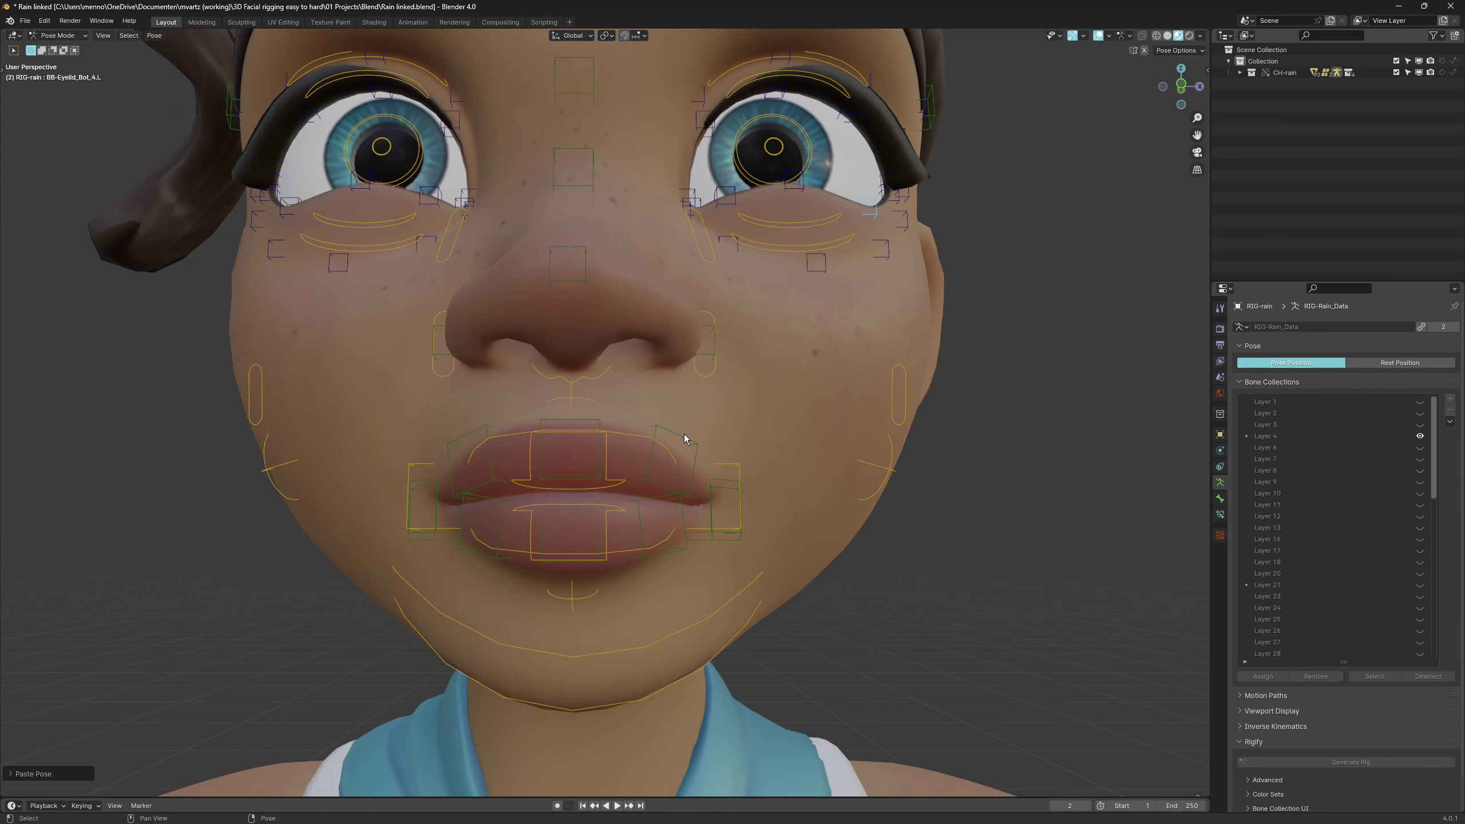
Move Rain's GRP-Lip_Top_2.L upper-lip control and rotate the jaw open on X
{"action": "left_click", "coordinate": [685, 434]}
{"action": "key", "text": "g"}
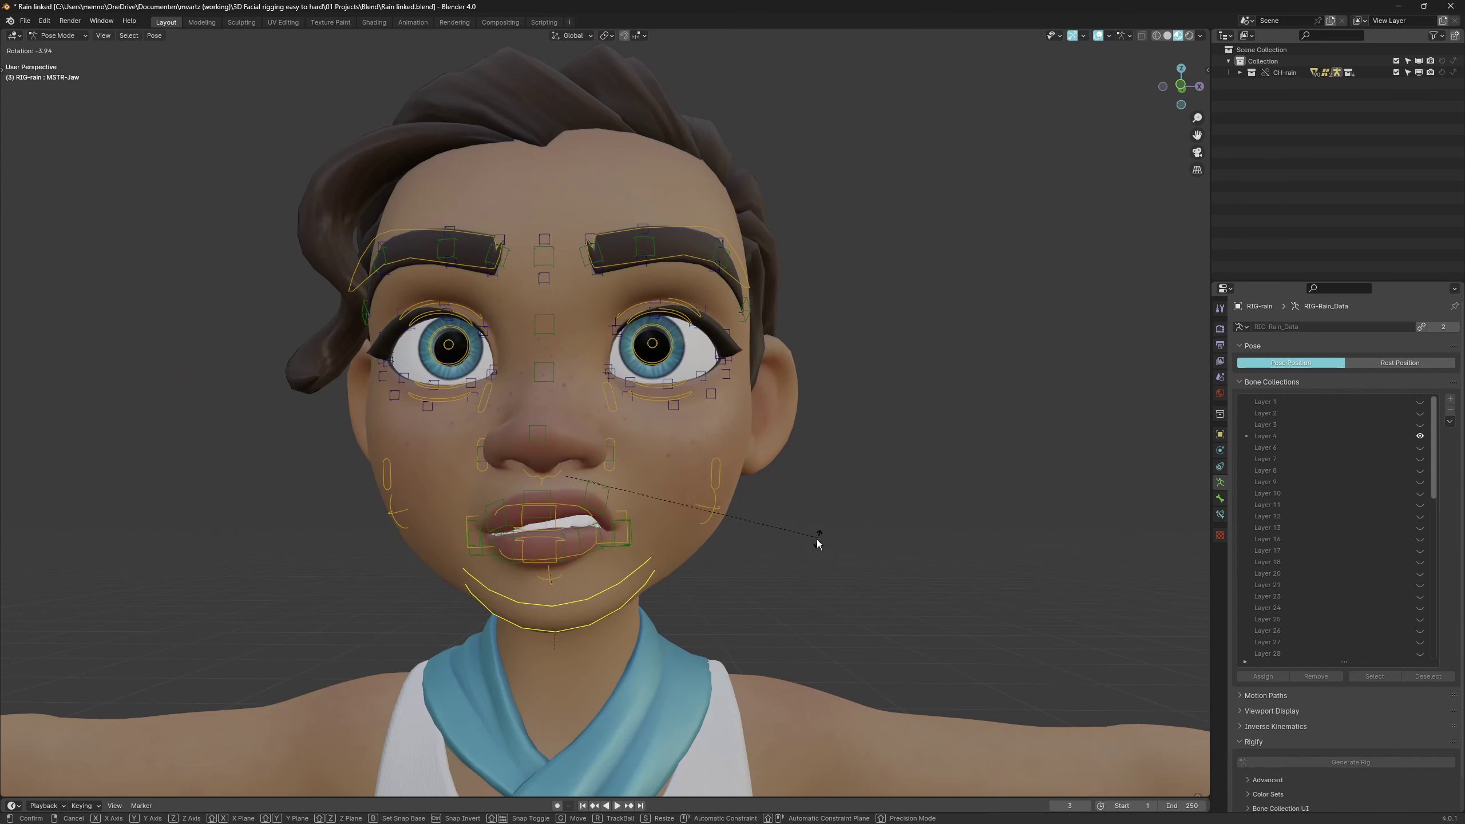
{"action": "key", "text": "r"}
{"action": "key", "text": "x"}
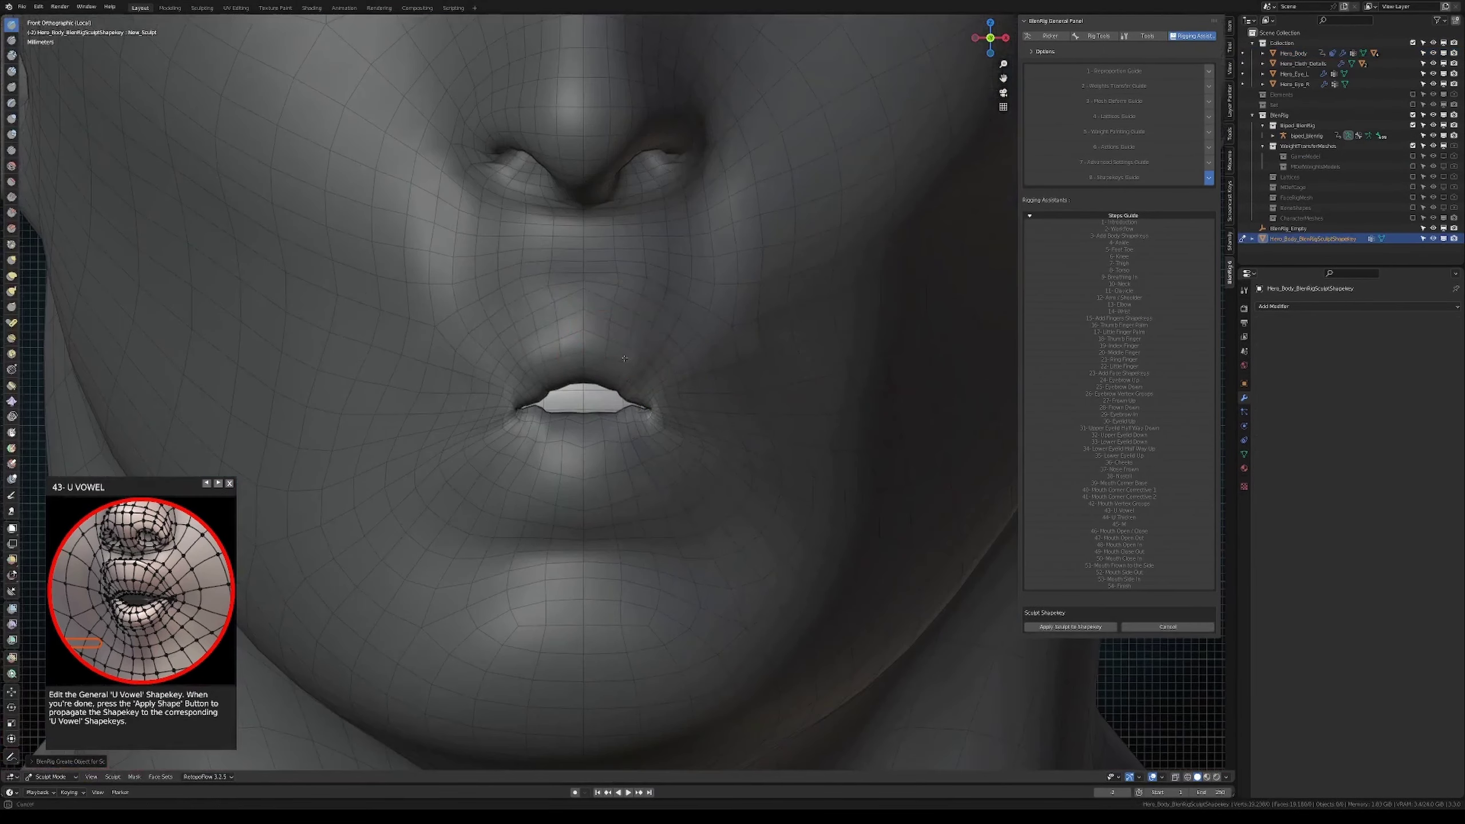
Orbit and zoom around the U Vowel lip sculpt from side and three-quarter views
{"action": "scroll", "coordinate": [642, 351], "scroll_direction": "up", "scroll_amount": 3}
{"action": "middle_click_drag", "start_coordinate": [621, 311], "coordinate": [594, 369]}
{"action": "scroll", "coordinate": [594, 369], "scroll_direction": "down", "scroll_amount": 3}
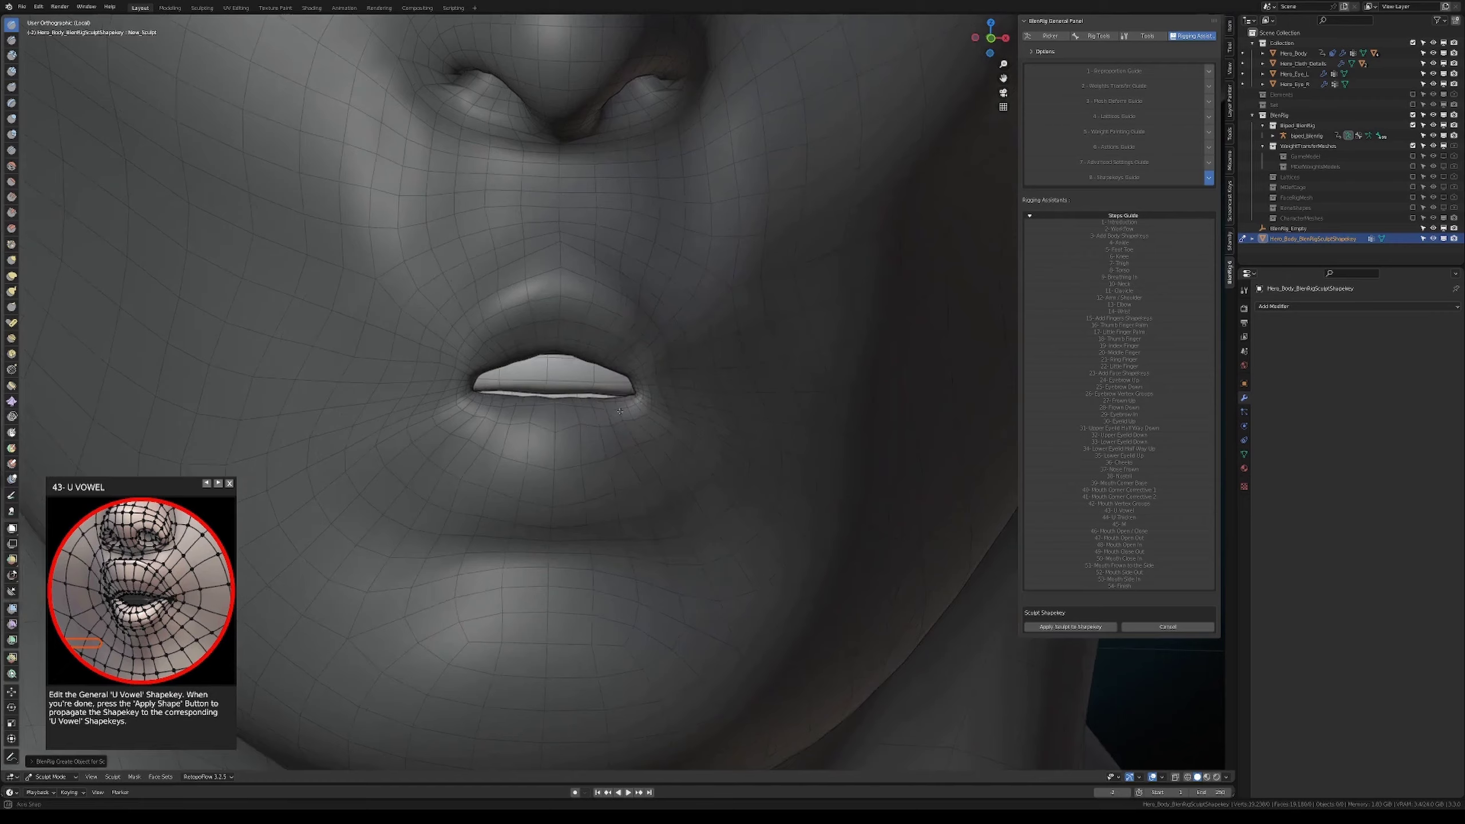
{"action": "scroll", "coordinate": [519, 357], "scroll_direction": "up", "scroll_amount": 4}
{"action": "key", "text": "g"}
{"action": "middle_click_drag", "start_coordinate": [346, 334], "coordinate": [485, 285]}
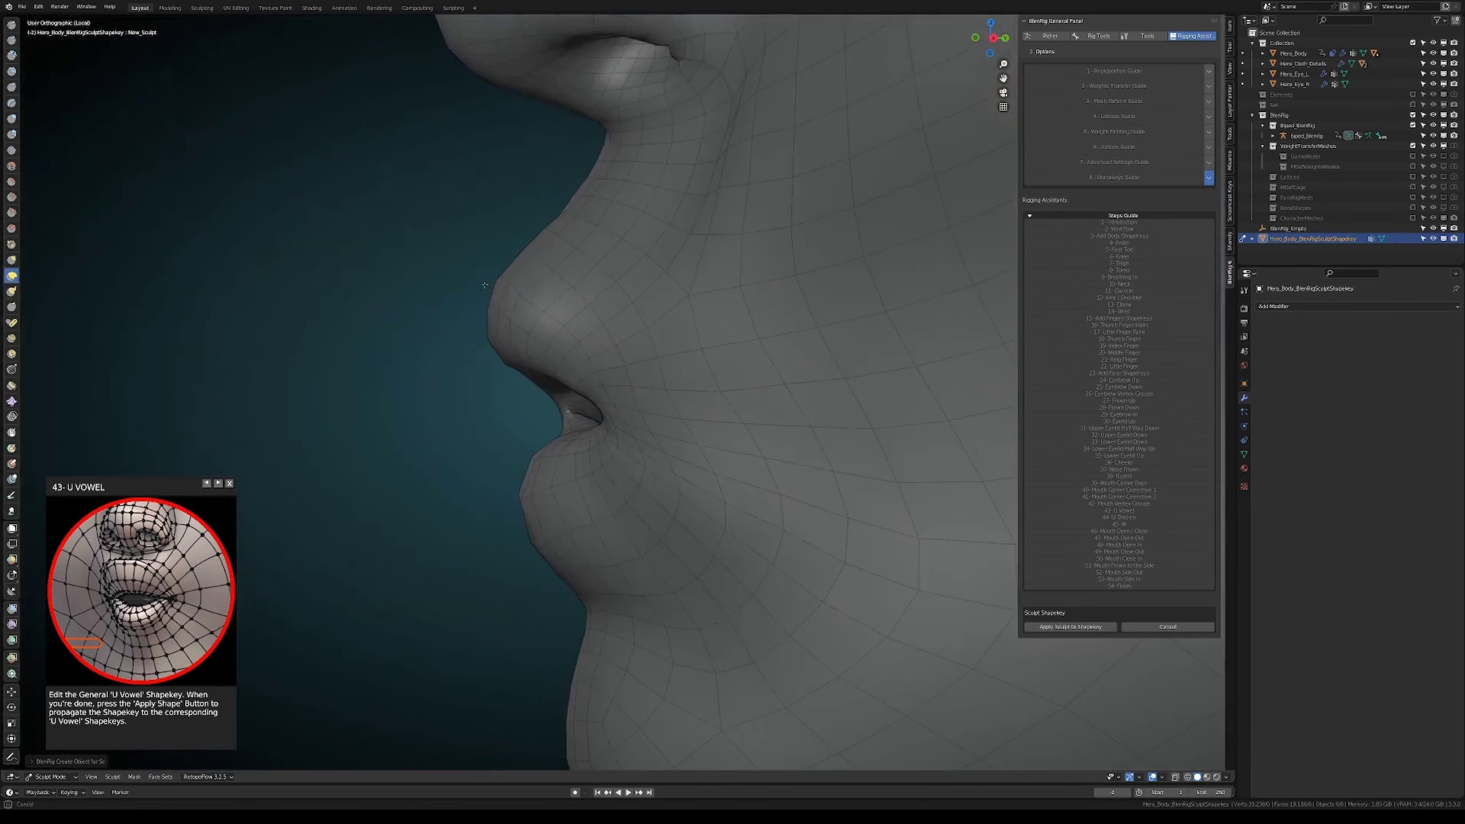
{"action": "scroll", "coordinate": [572, 566], "scroll_direction": "down", "scroll_amount": 3}
{"action": "middle_click_drag", "start_coordinate": [563, 458], "coordinate": [707, 456]}
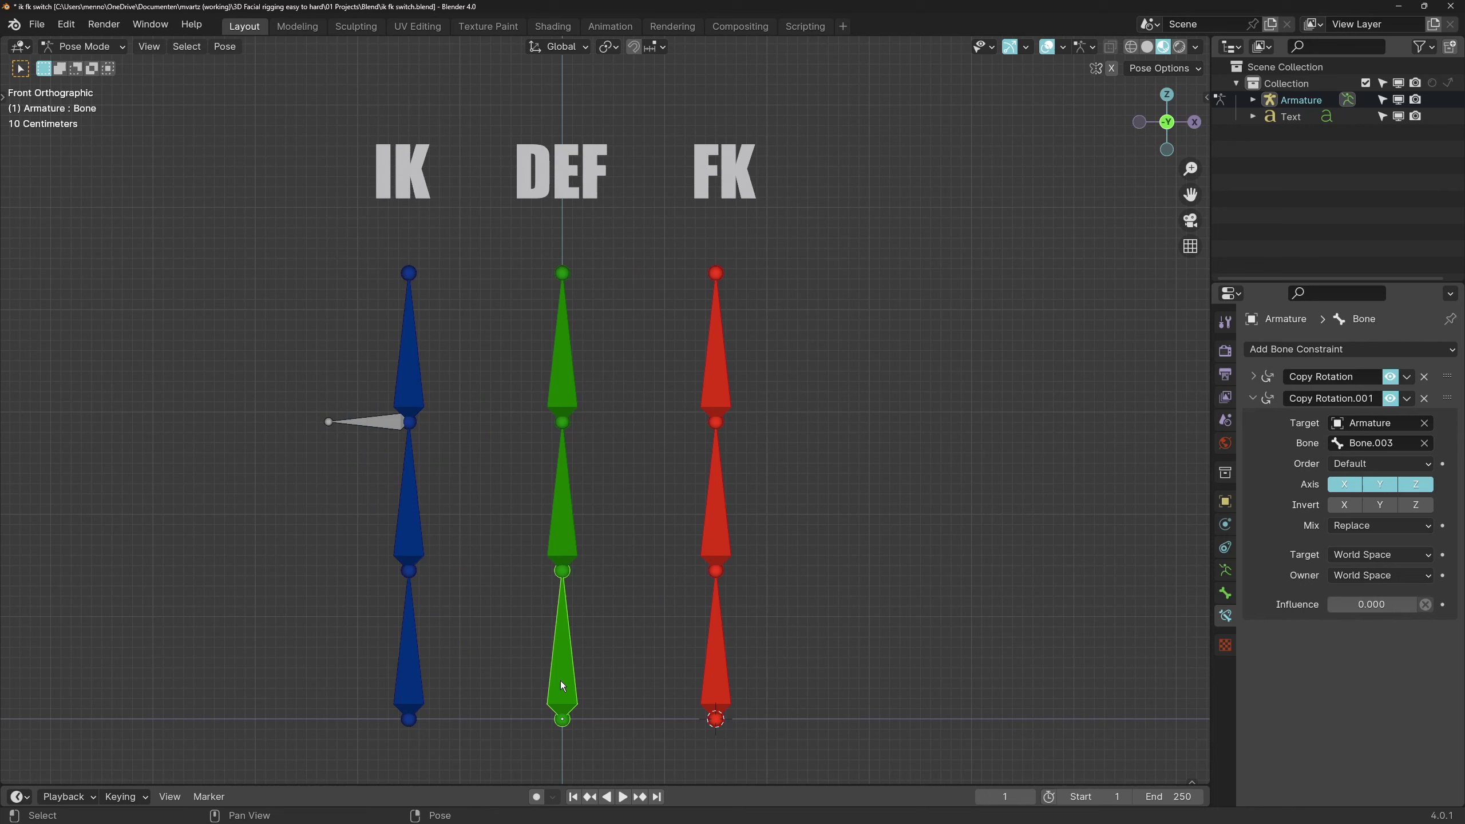
Rotate the lower FK bone, then Bone.004, so the DEF chain bends along
{"action": "left_click", "coordinate": [717, 640]}
{"action": "key", "text": "r"}
{"action": "left_click", "coordinate": [819, 391]}
{"action": "key", "text": "r"}
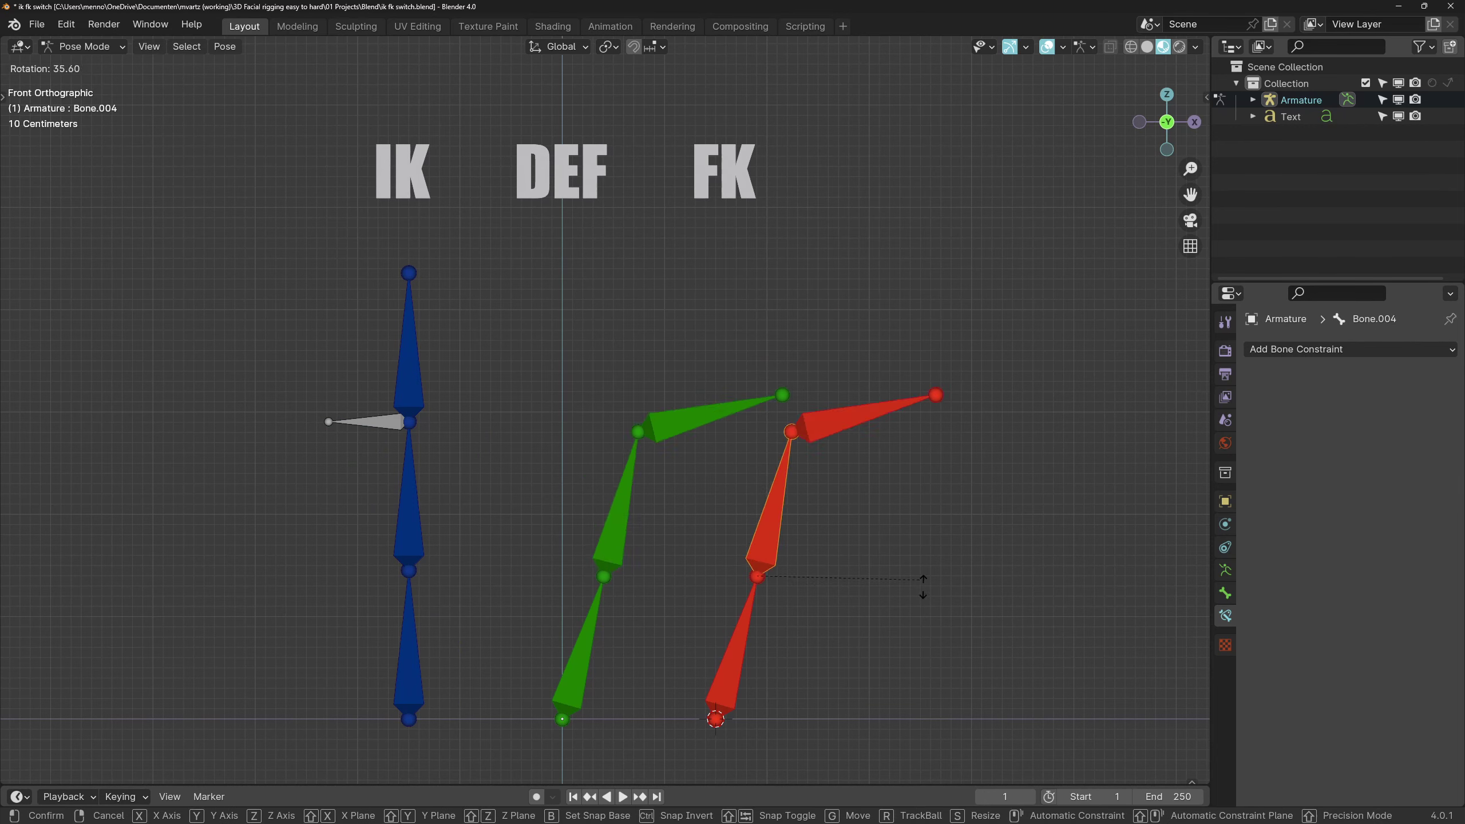